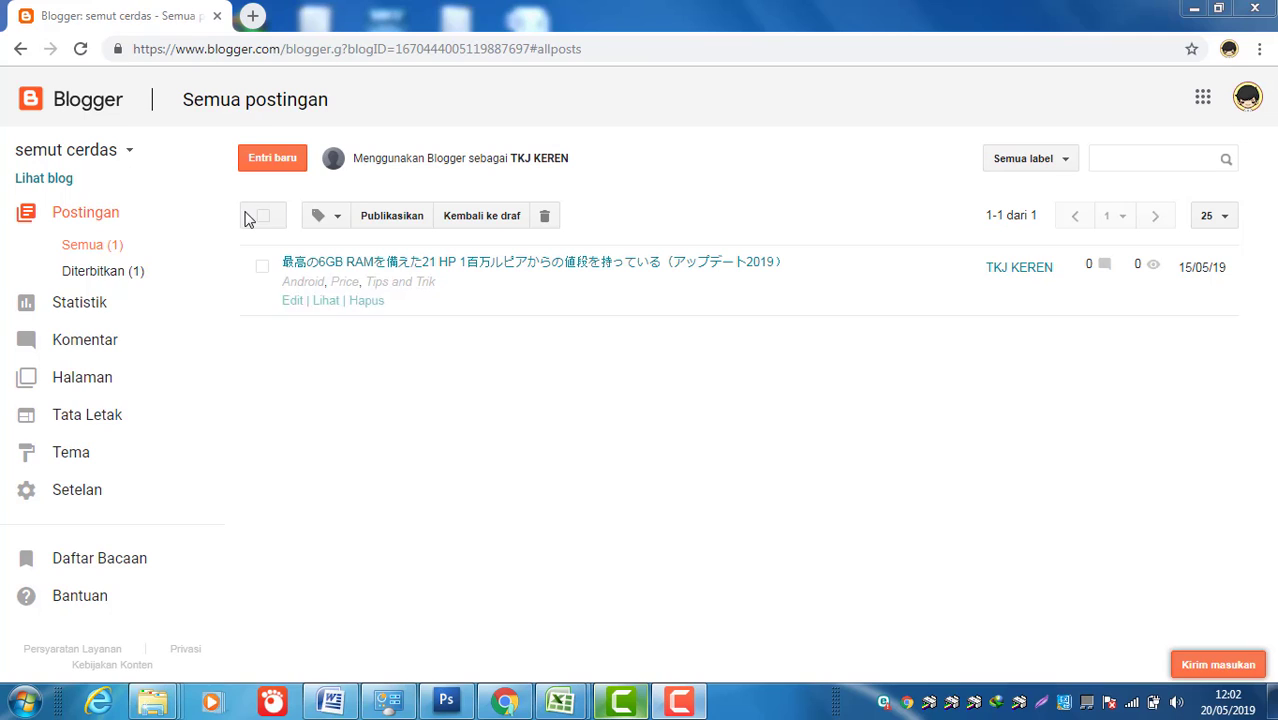
Step: View the live semut cerdas blog to examine its current theme, page layout and side menu, then return to the post list
left_click(52, 186)
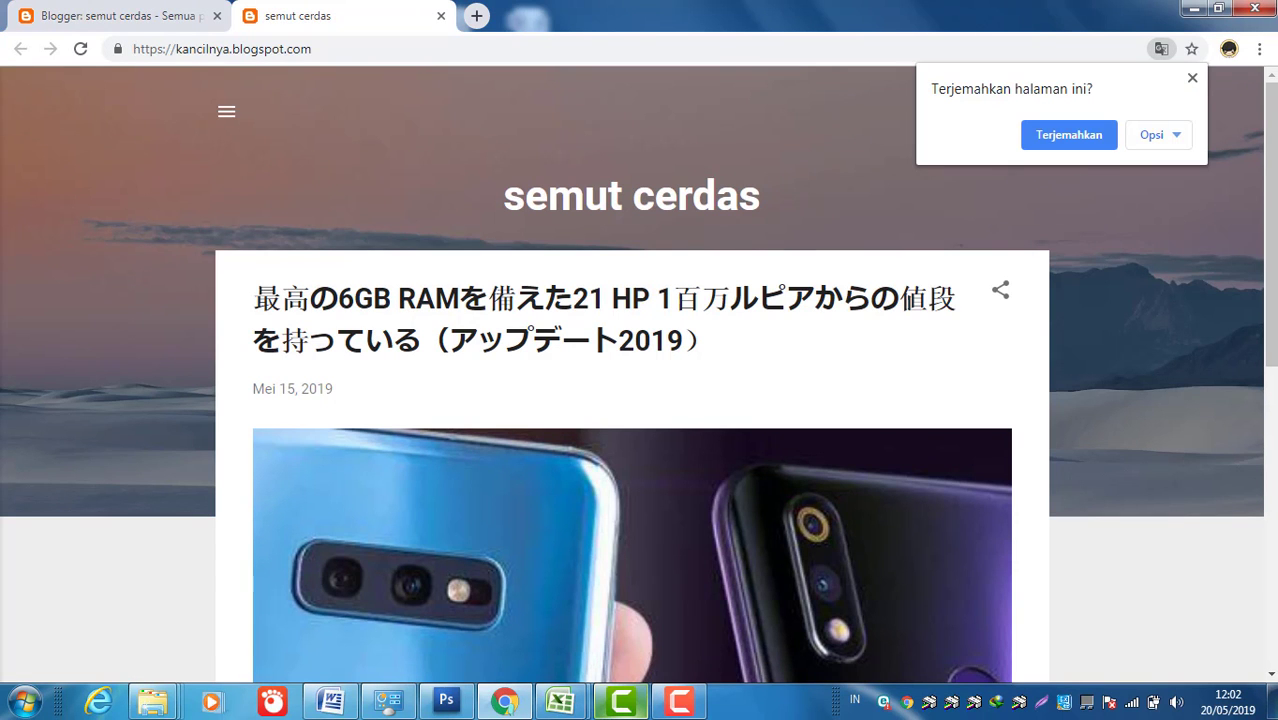
left_click(1195, 77)
scroll(1040, 64, "down", 1)
scroll(1040, 64, "down", 6)
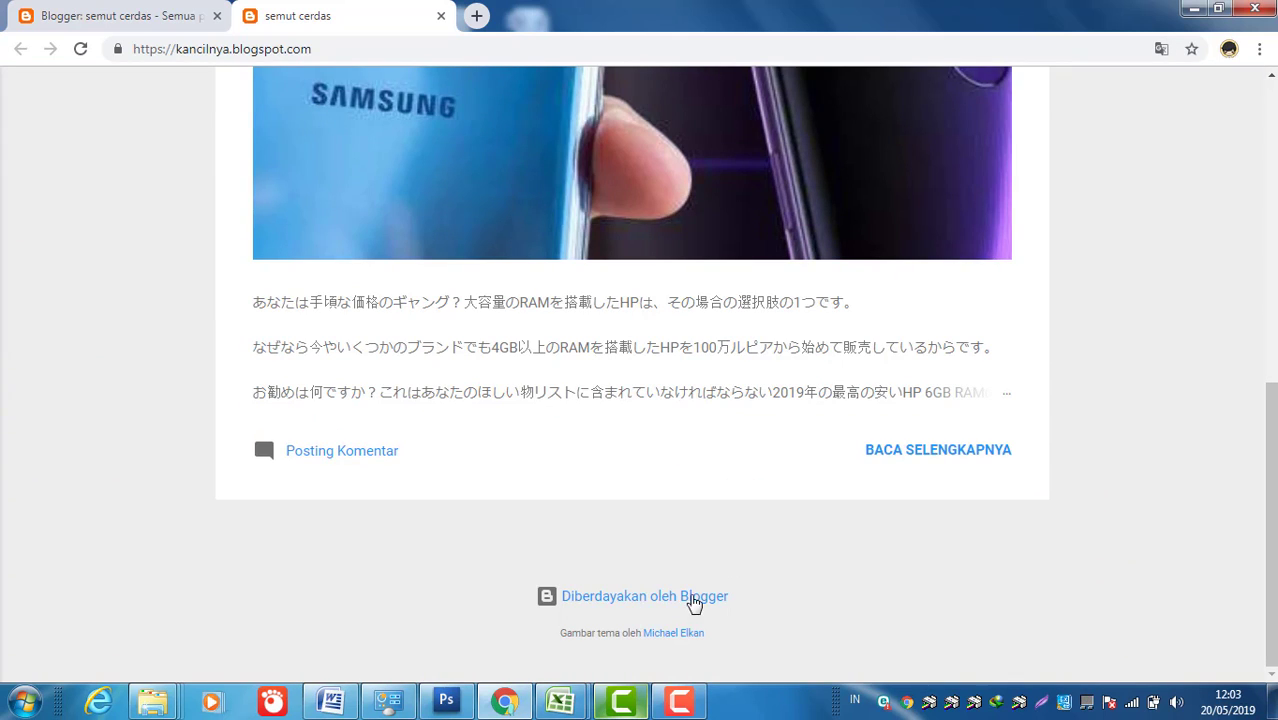
scroll(1273, 293, "up", 6)
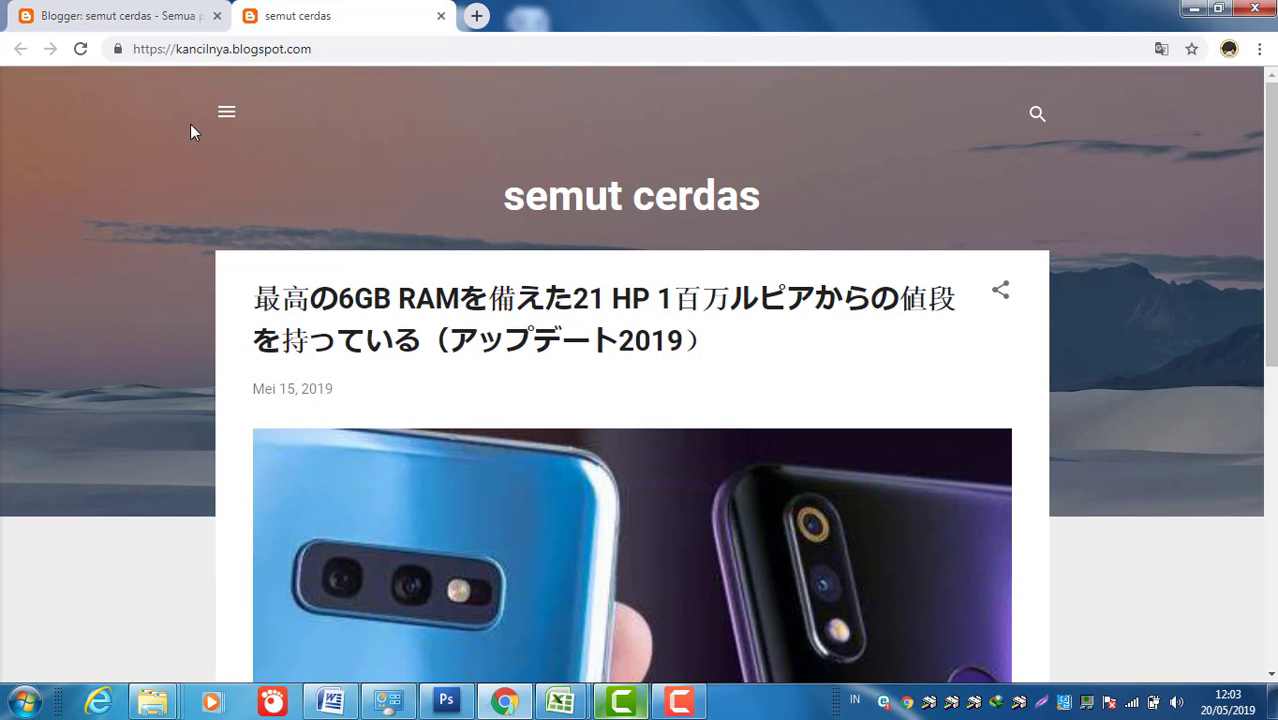
left_click(228, 114)
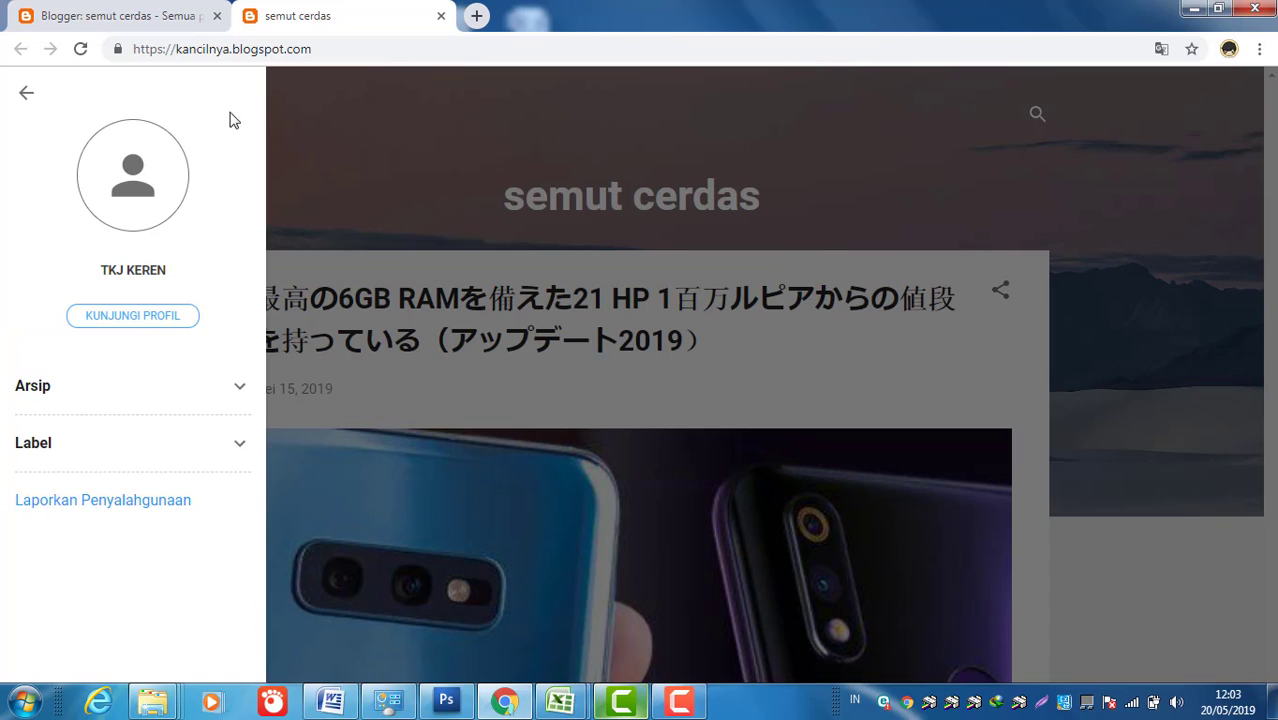
left_click(413, 108)
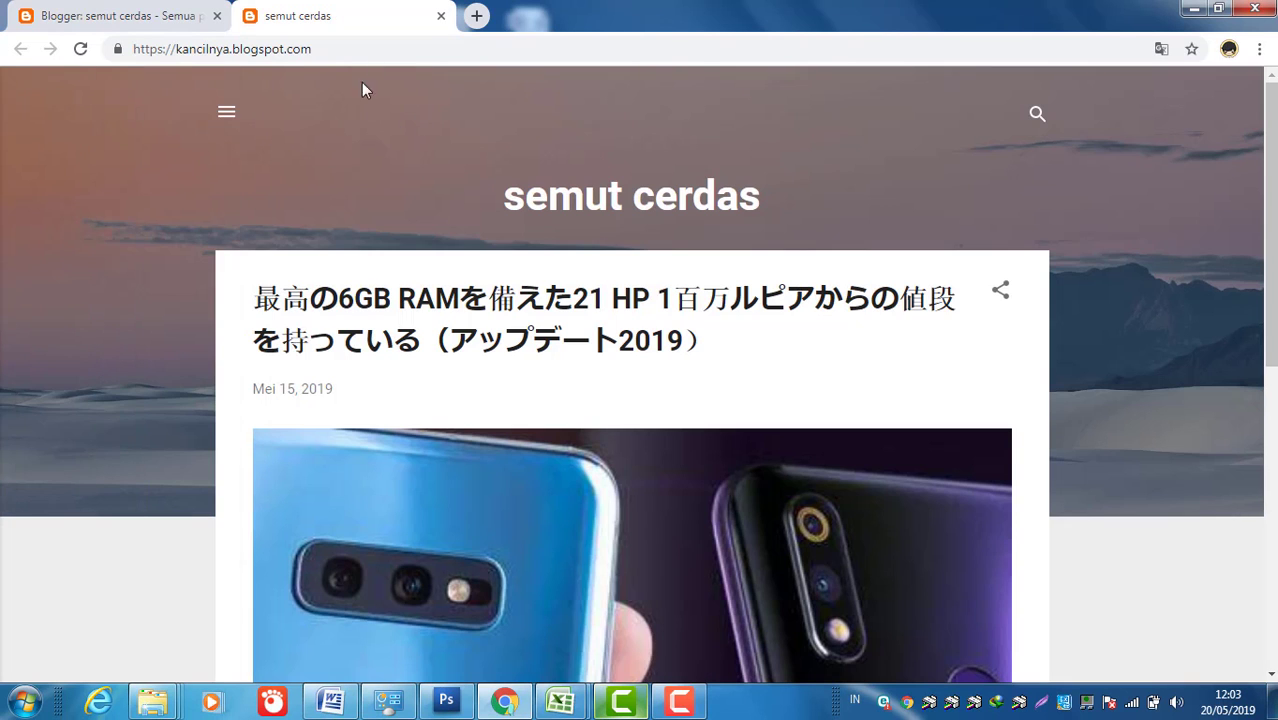
left_click(441, 17)
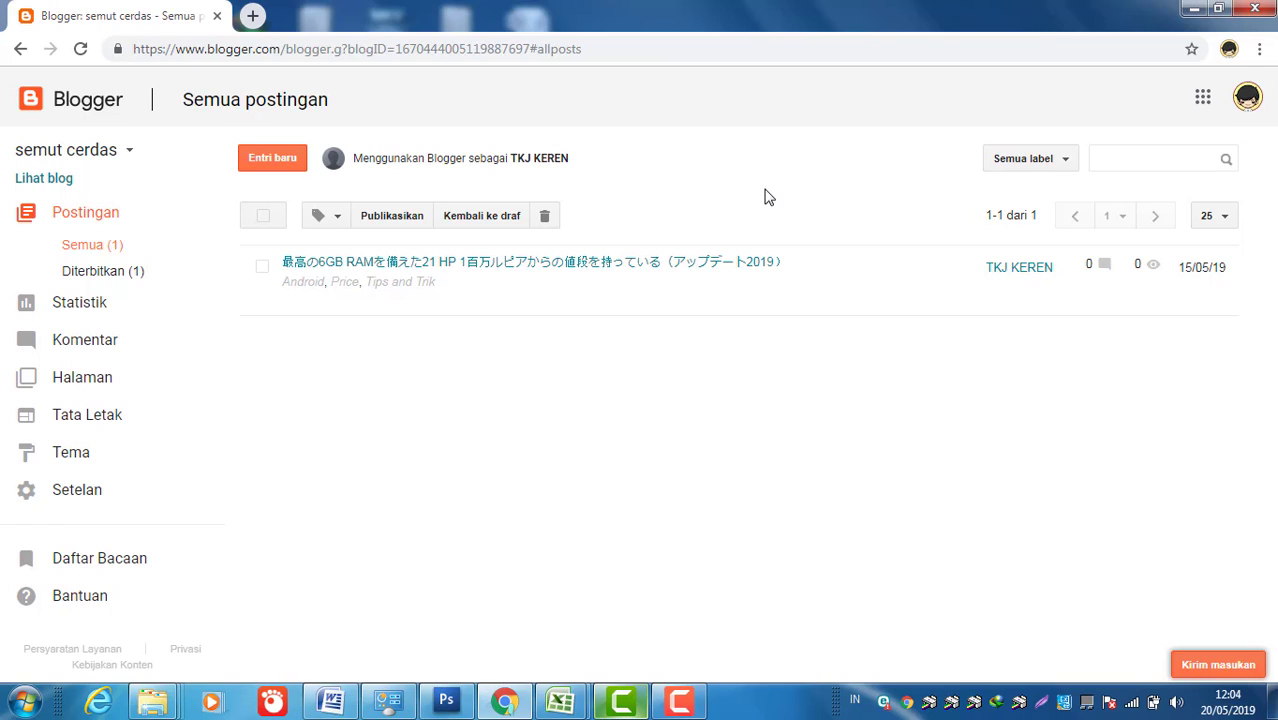
Step: Search Google in a new browser tab for "download template keren blogger"
left_click(253, 17)
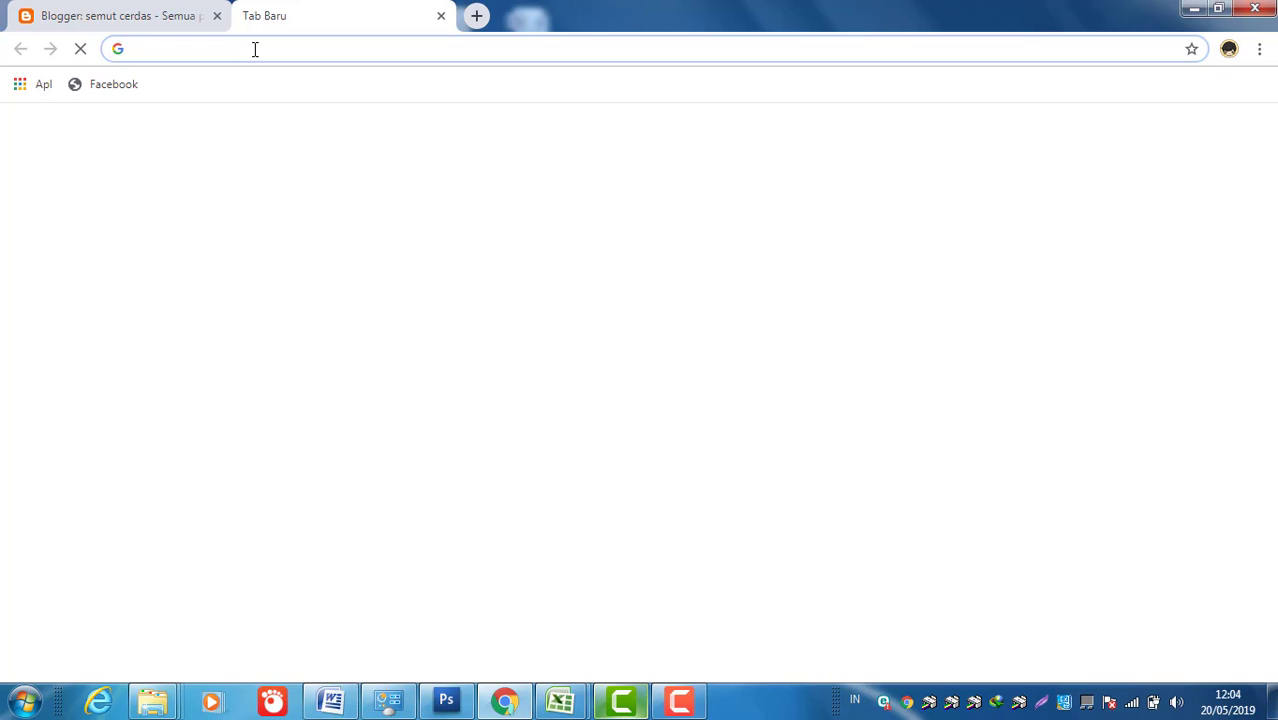
type("dow")
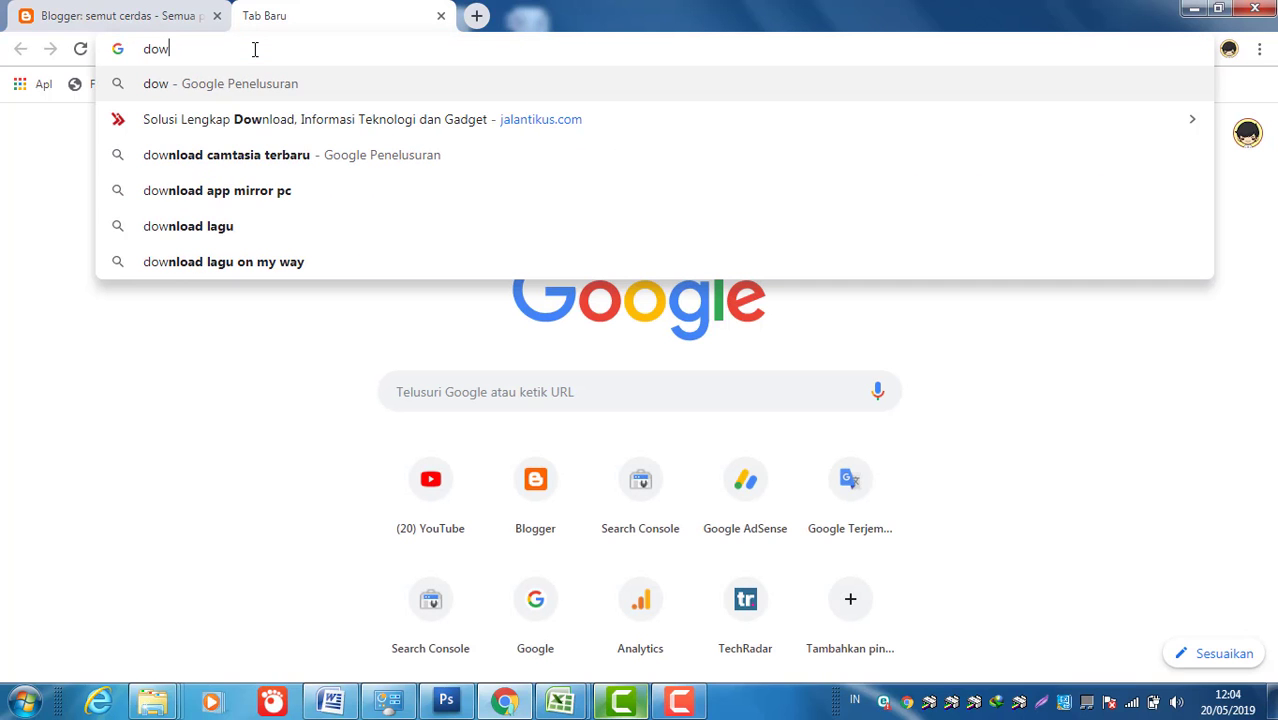
type("nload te")
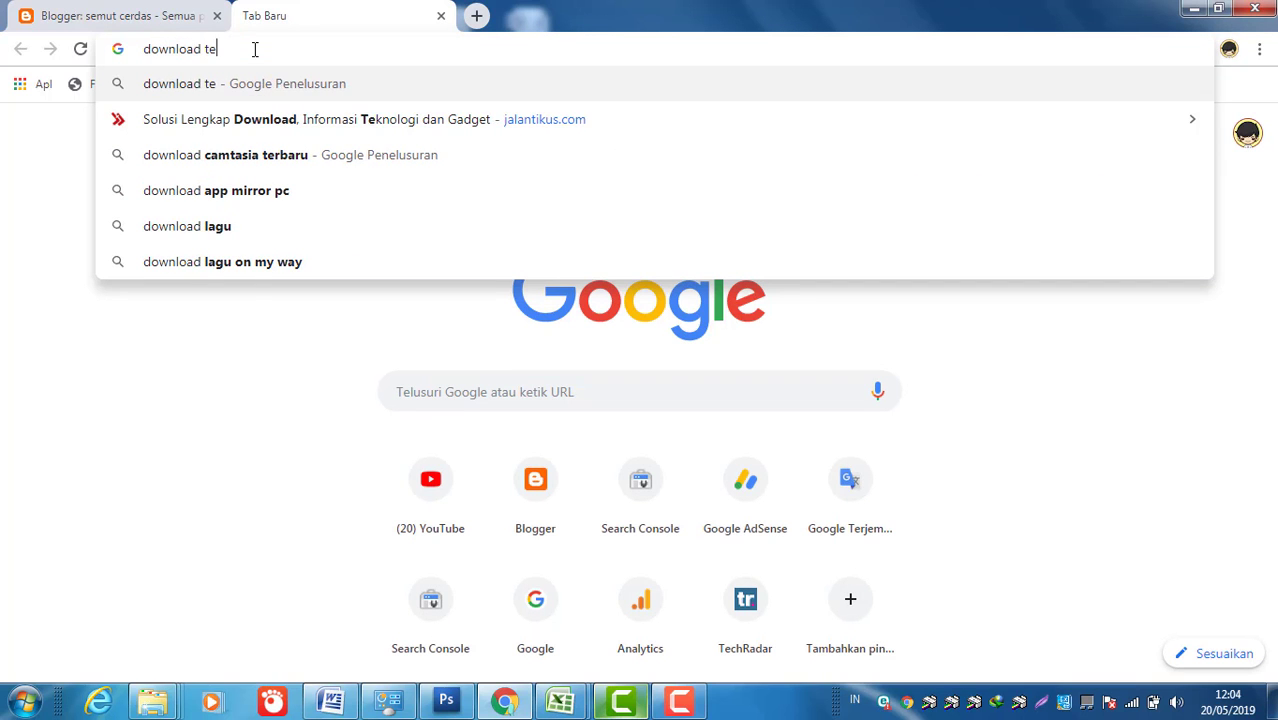
type("mplate")
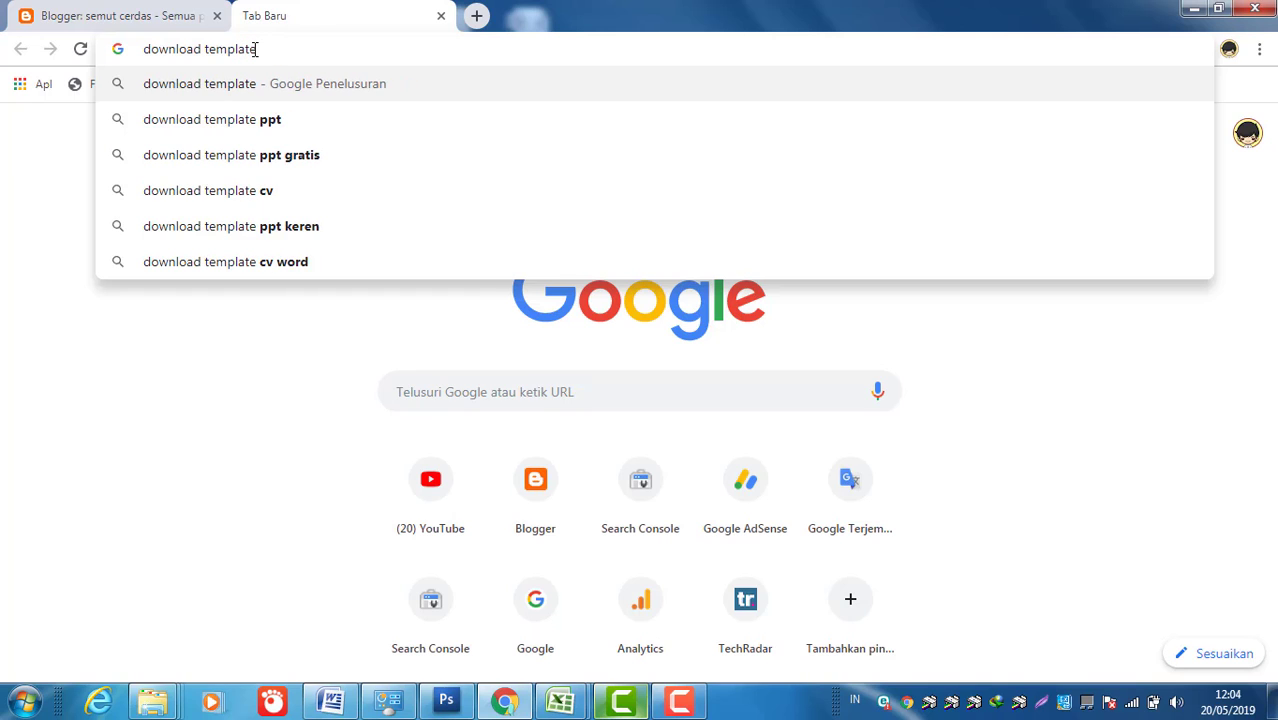
type(" keren")
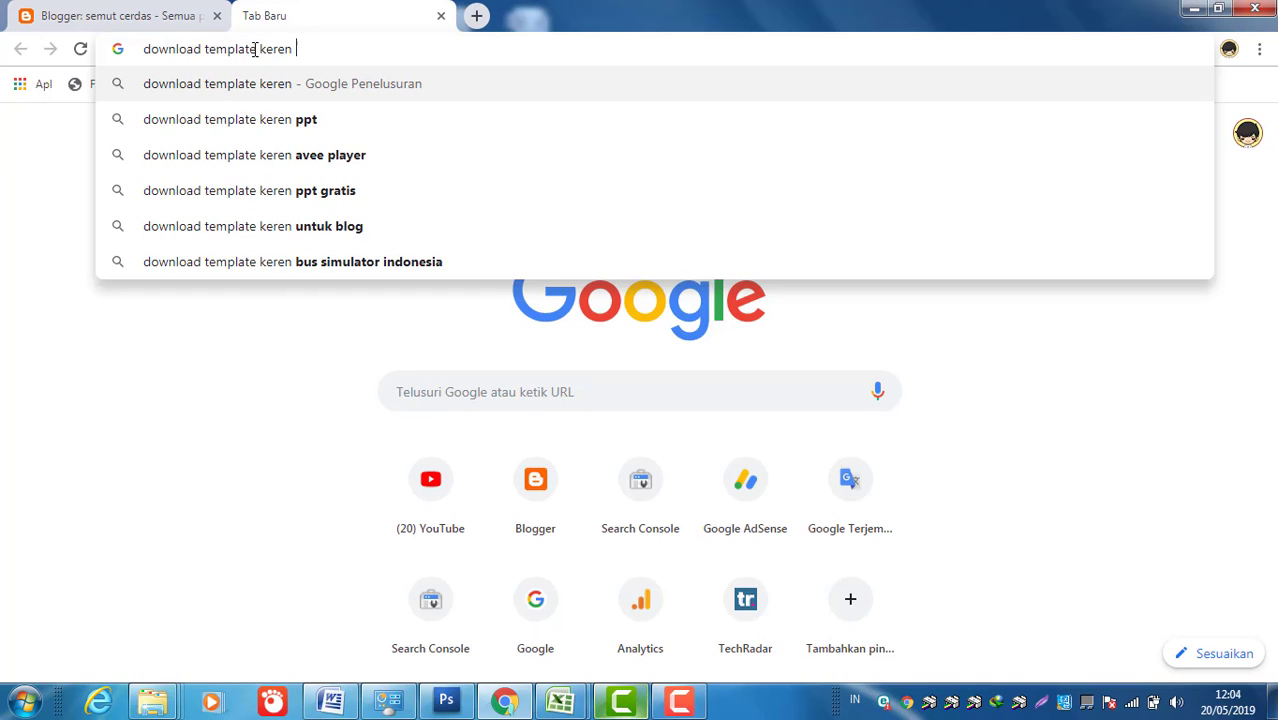
type(" blogger")
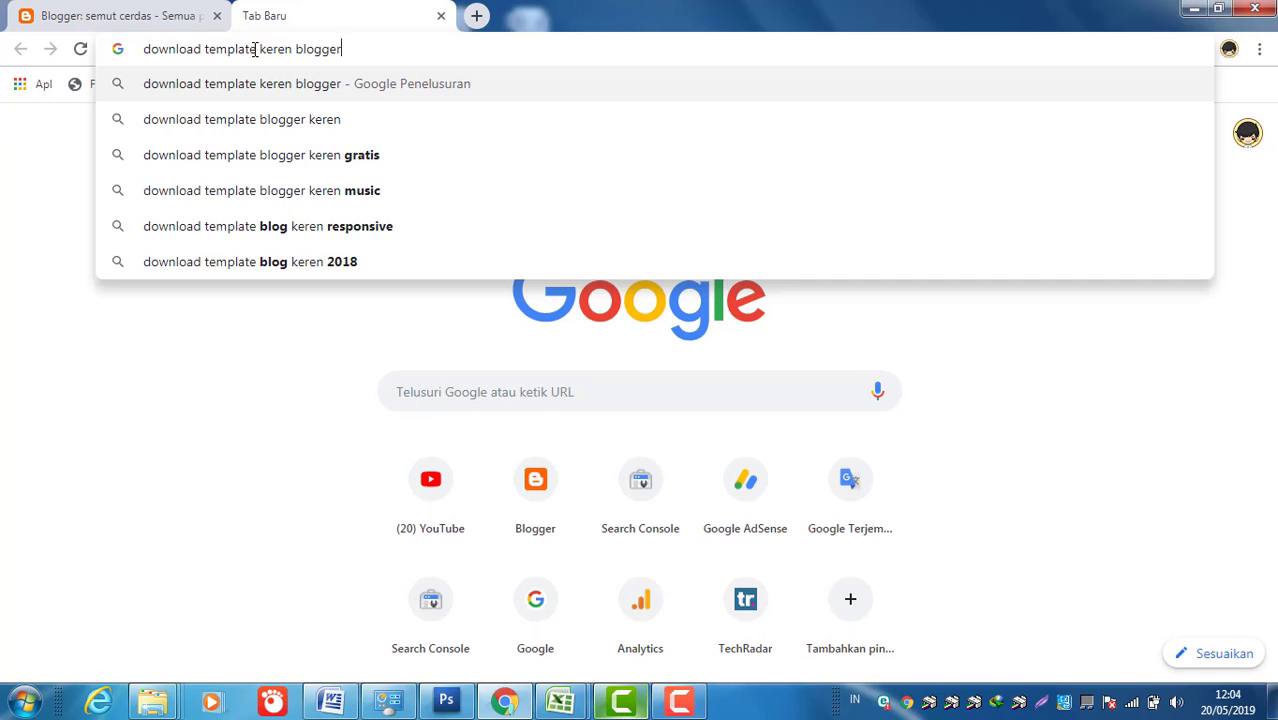
key("Return")
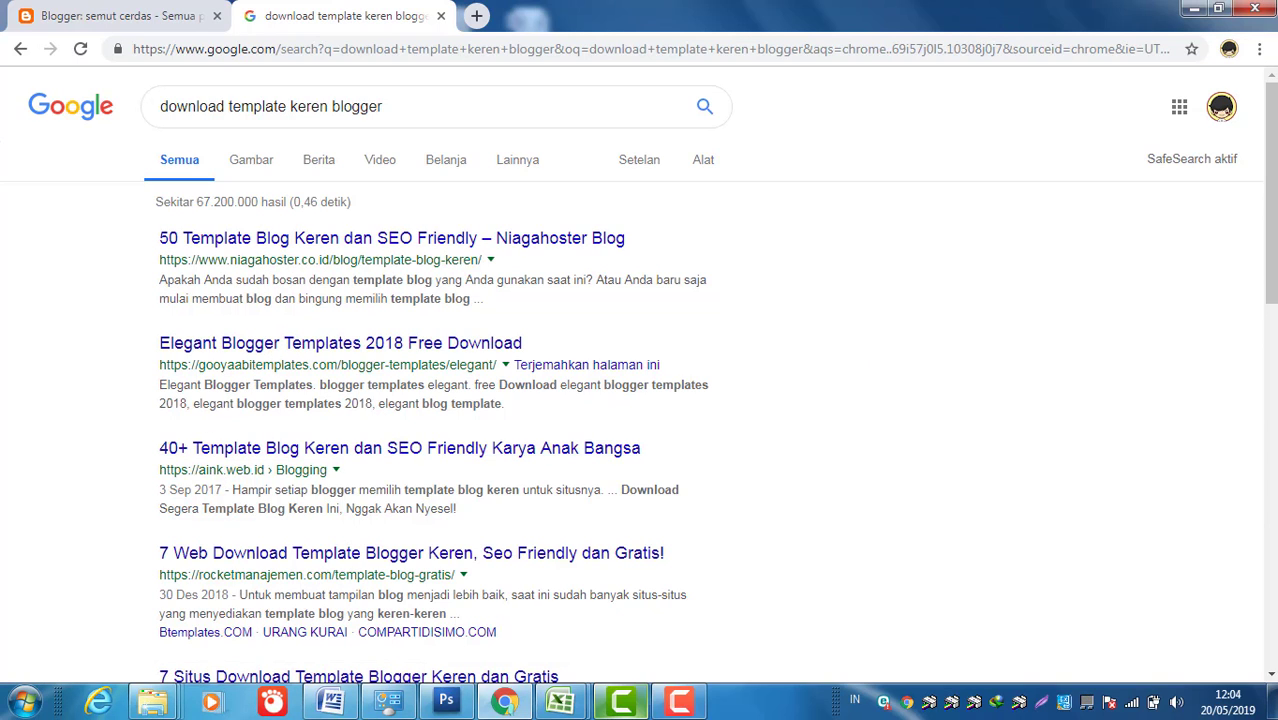
left_click_drag(1271, 190, 1271, 227)
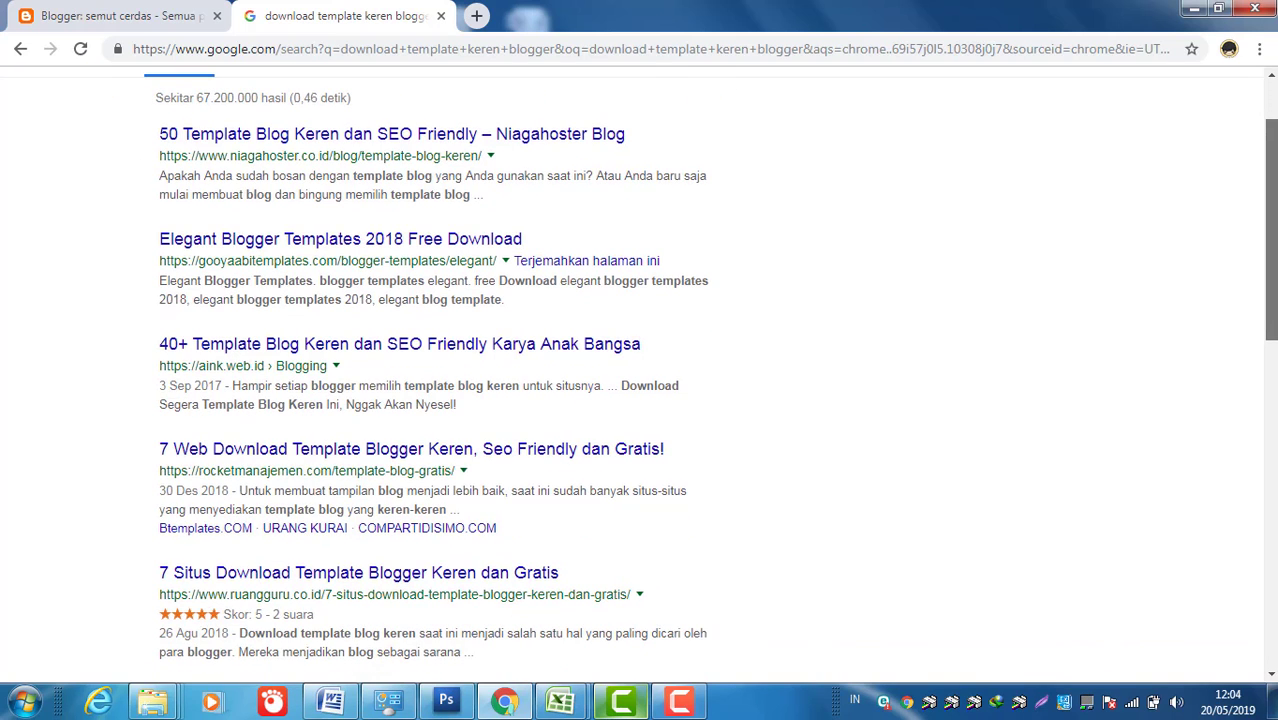
left_click_drag(1271, 227, 1271, 194)
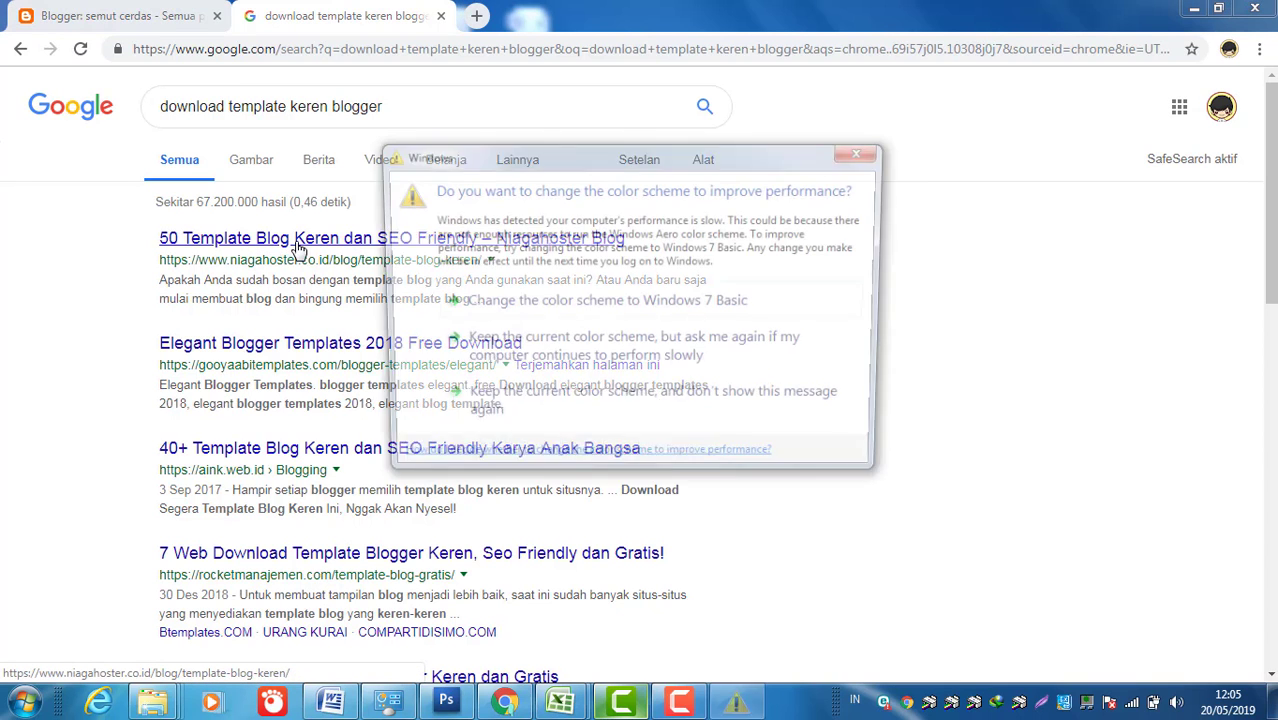
left_click(865, 150)
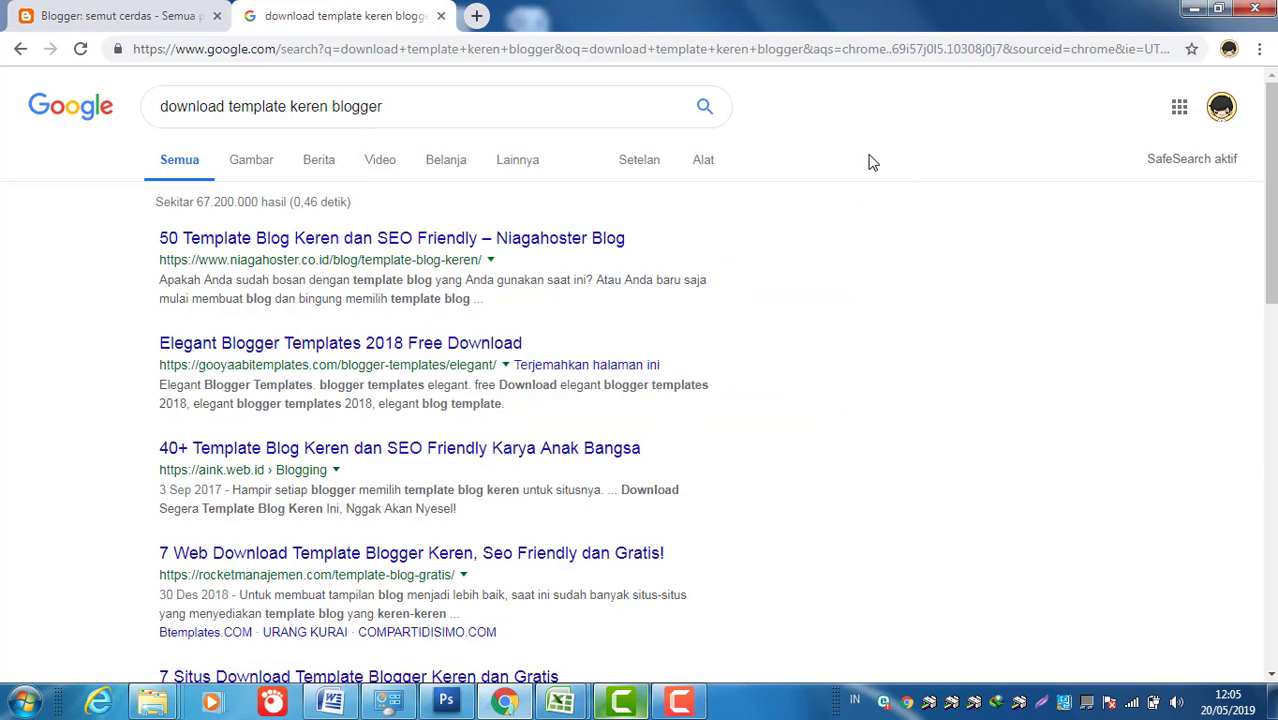
left_click(305, 240)
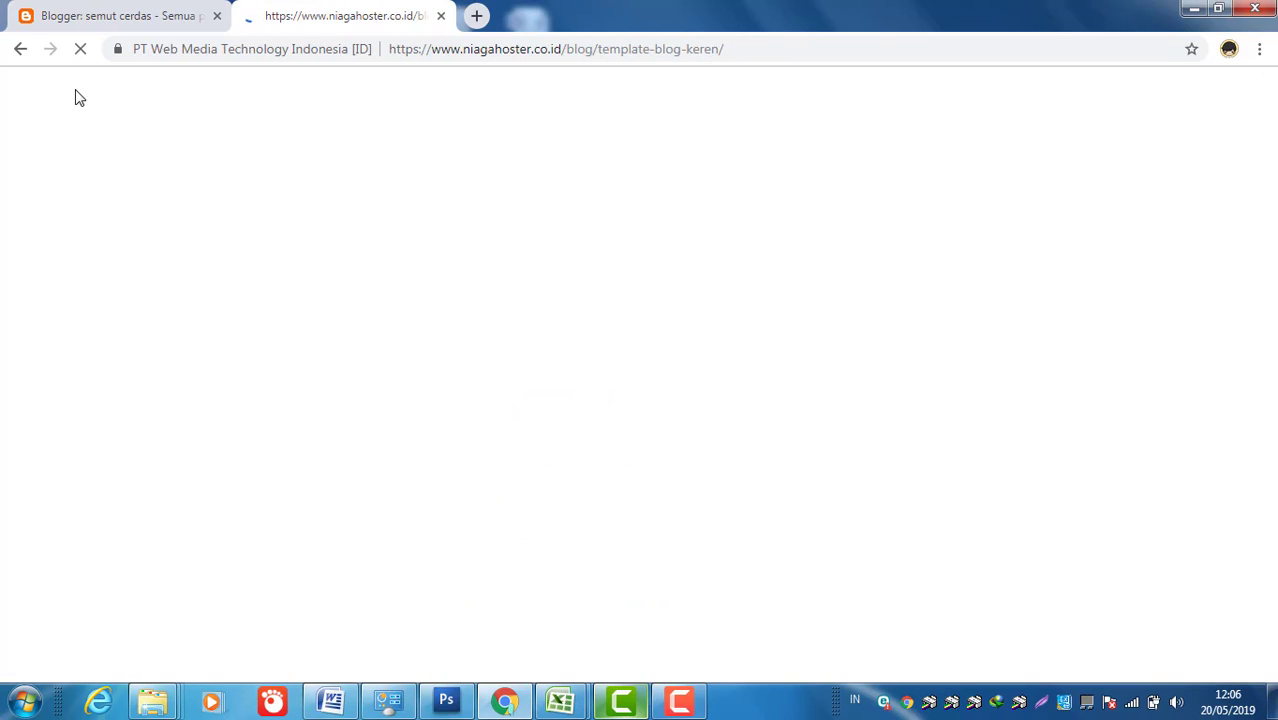
left_click(20, 50)
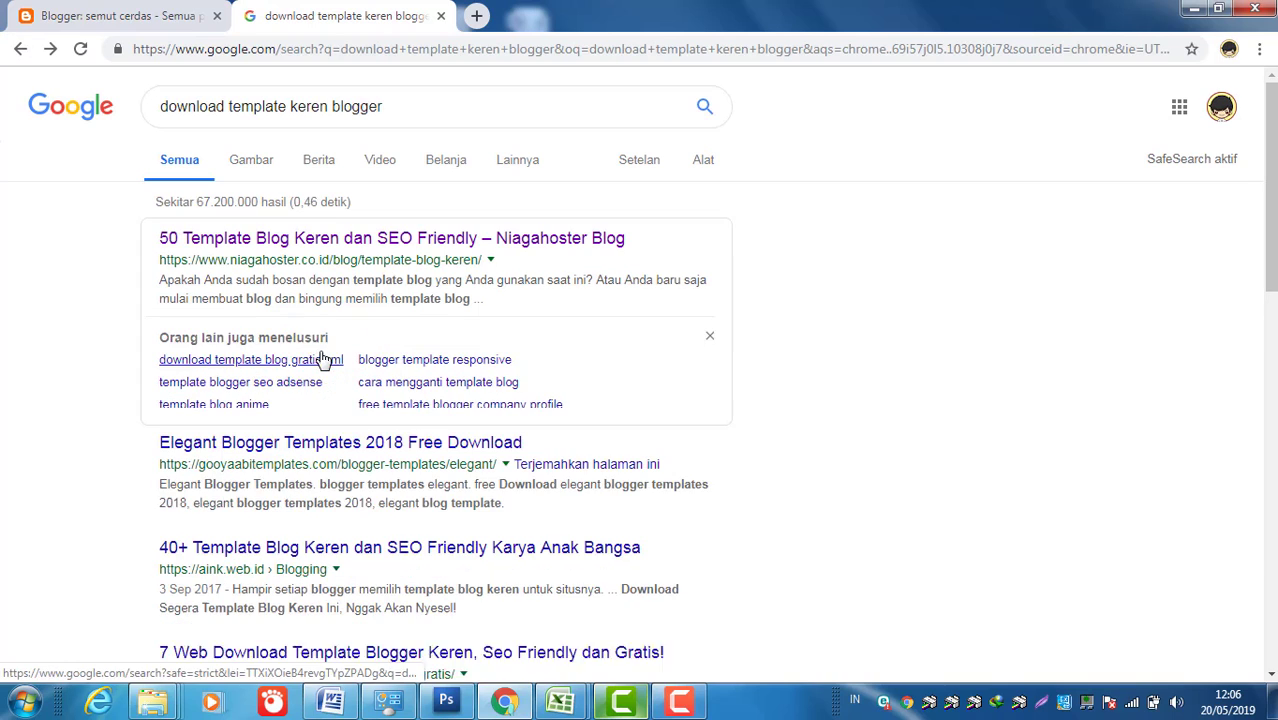
Step: Open the search result "Elegant Blogger Templates 2018 Free Download" and look through its template gallery
left_click(287, 458)
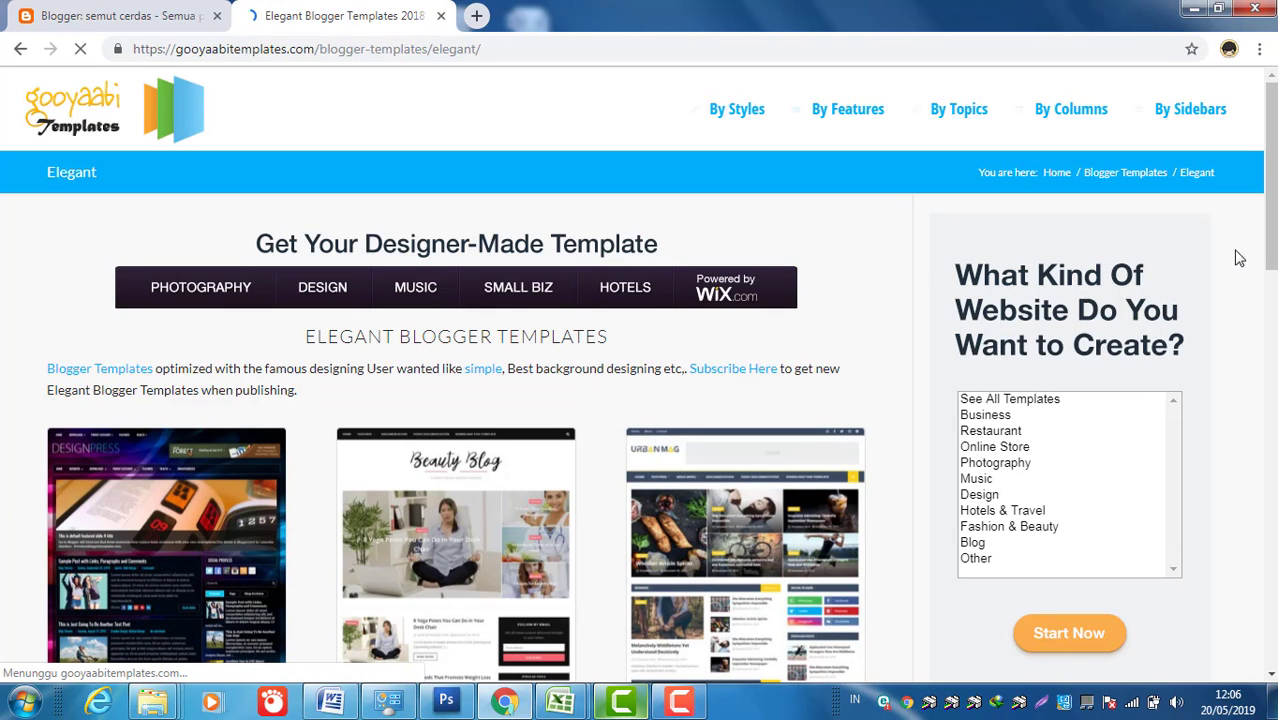
left_click_drag(1273, 130, 1273, 394)
scroll(1250, 354, "down", 2)
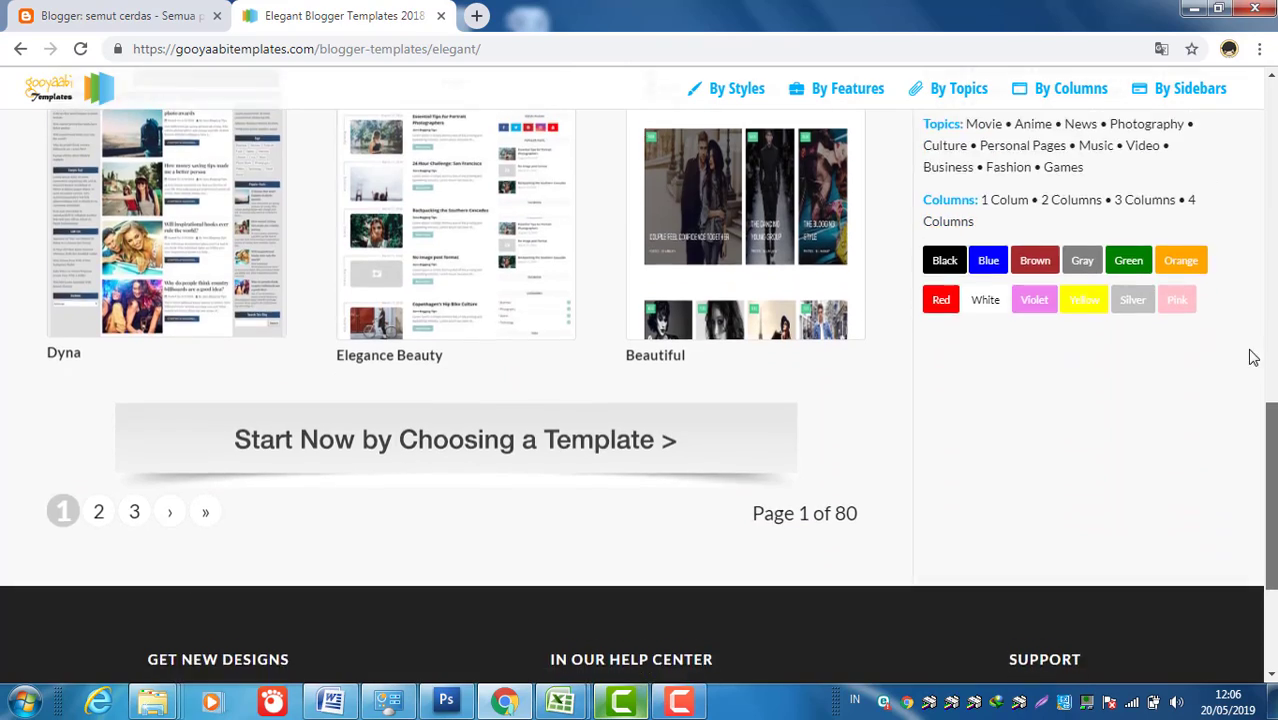
scroll(1247, 314, "up", 5)
scroll(1246, 224, "up", 4)
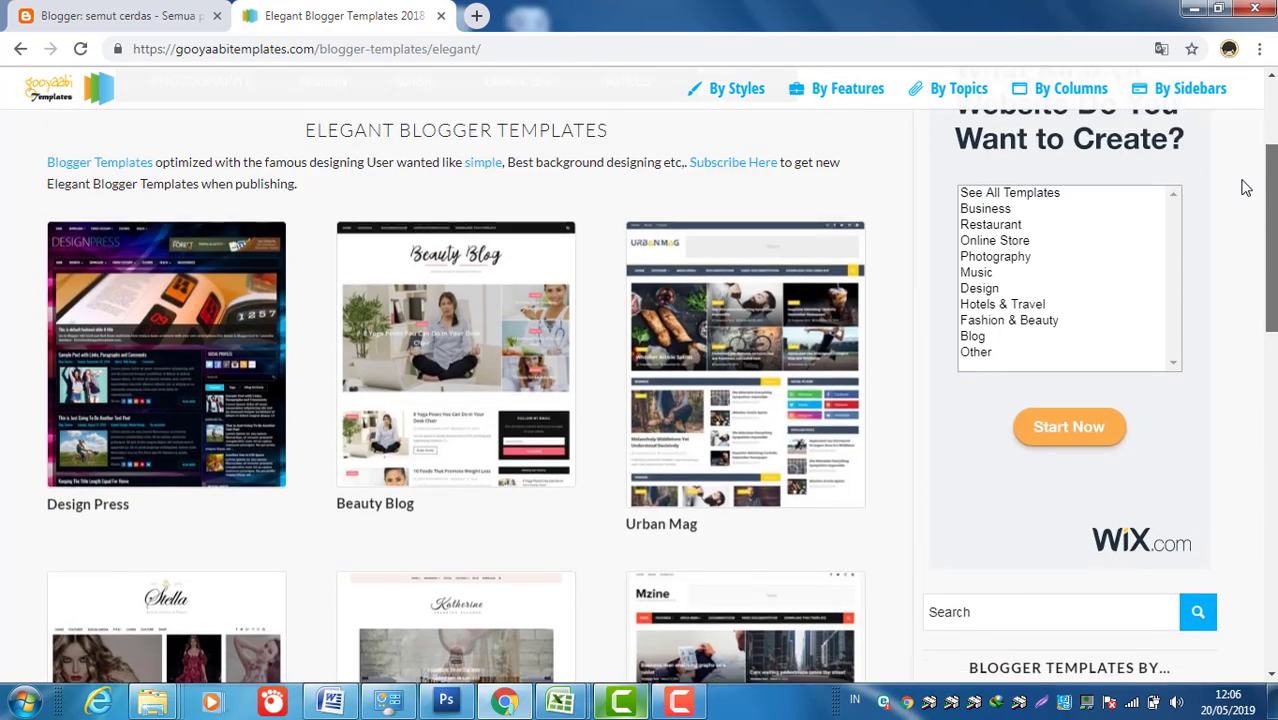
scroll(1246, 185, "down", 1)
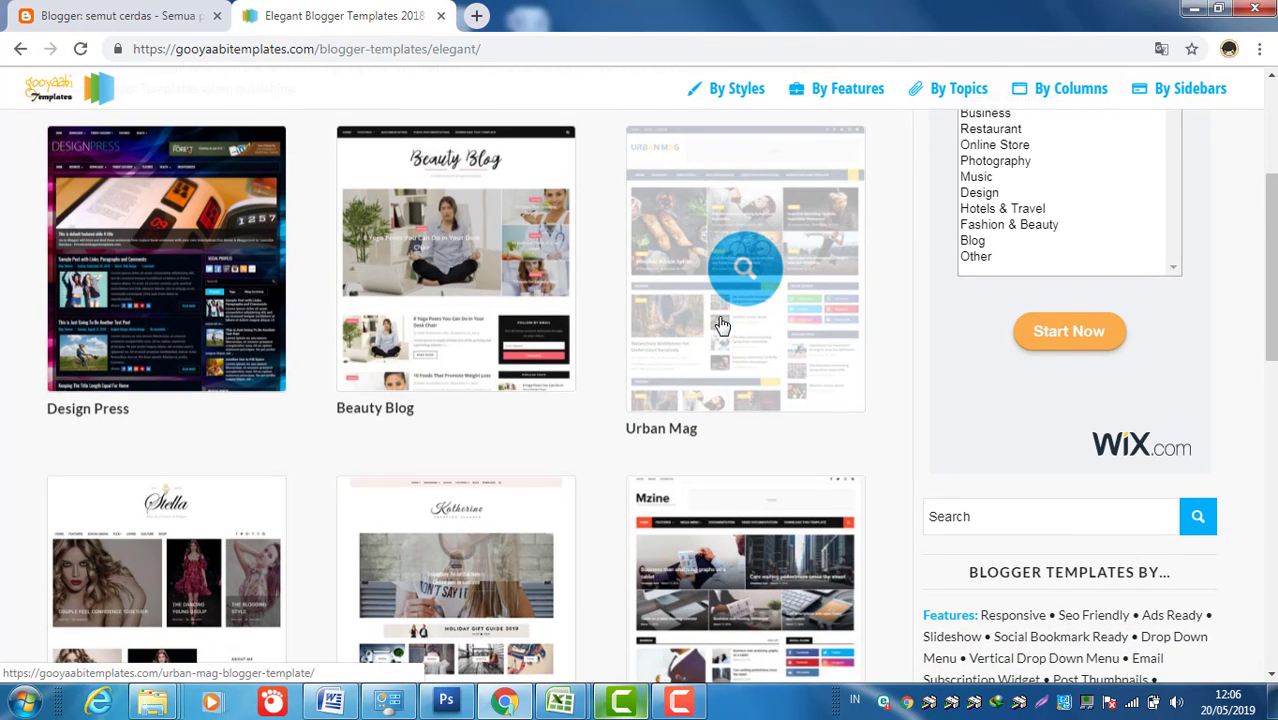
Step: Open the Urban Mag template's page and download the template
left_click(744, 272)
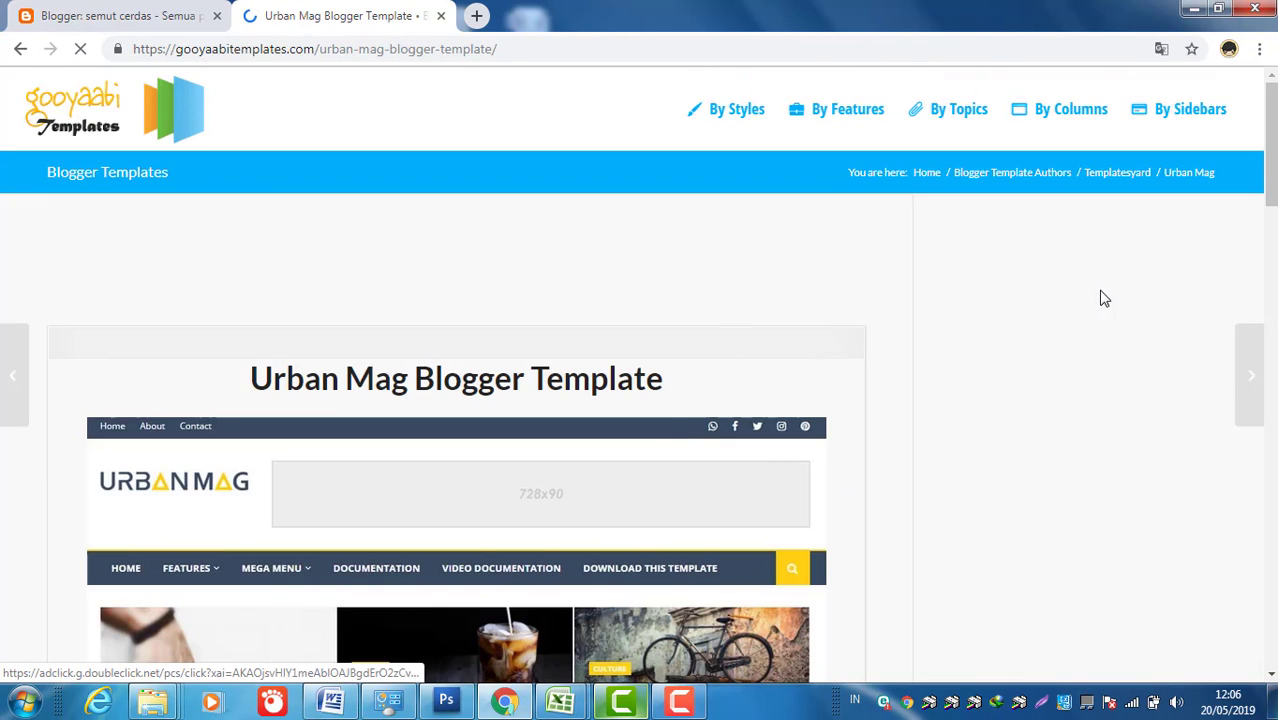
left_click_drag(1273, 117, 1273, 227)
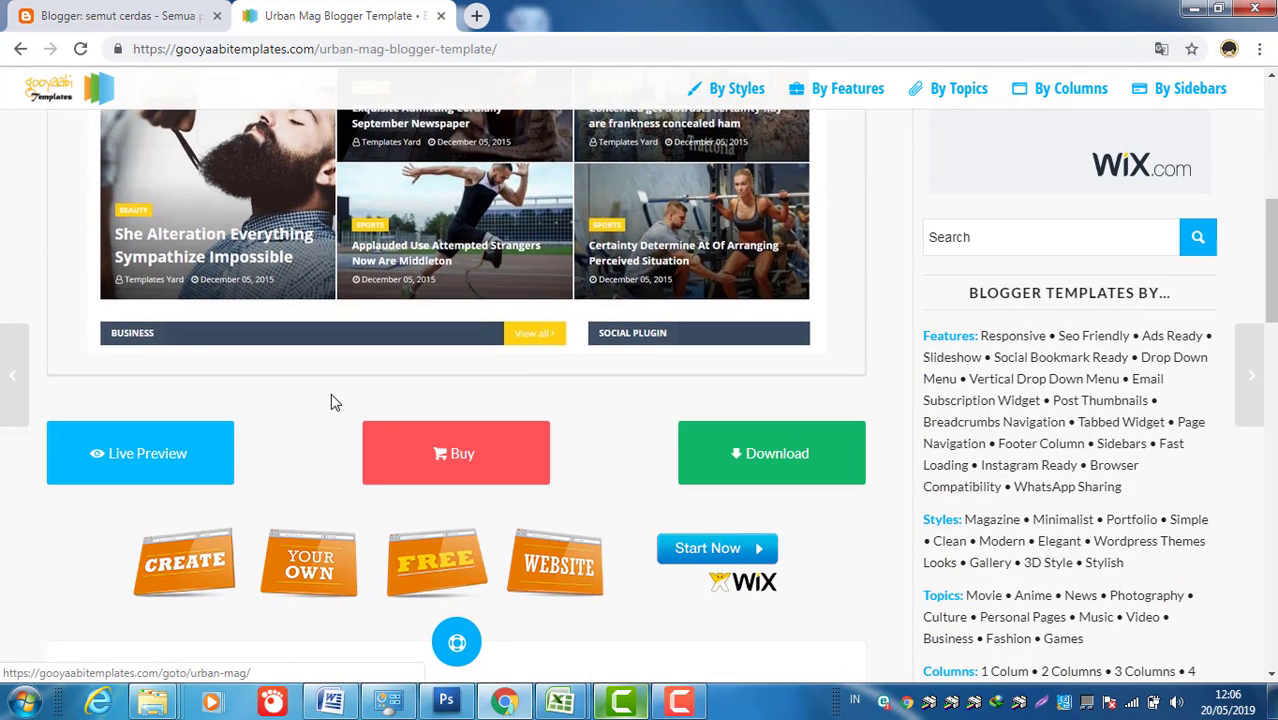
left_click(776, 461)
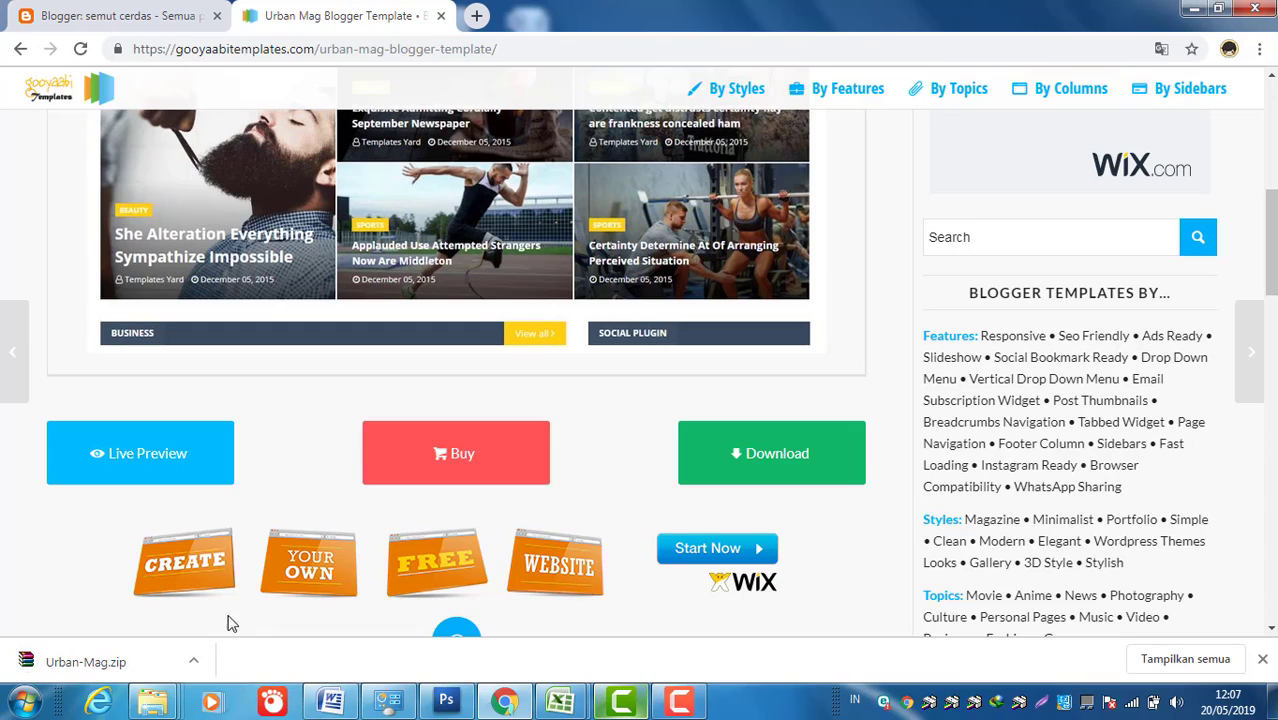
Step: Show the downloaded Urban-Mag.zip in its folder and open it with WinRAR archiver, dismissing the extra WinRAR window
left_click(195, 666)
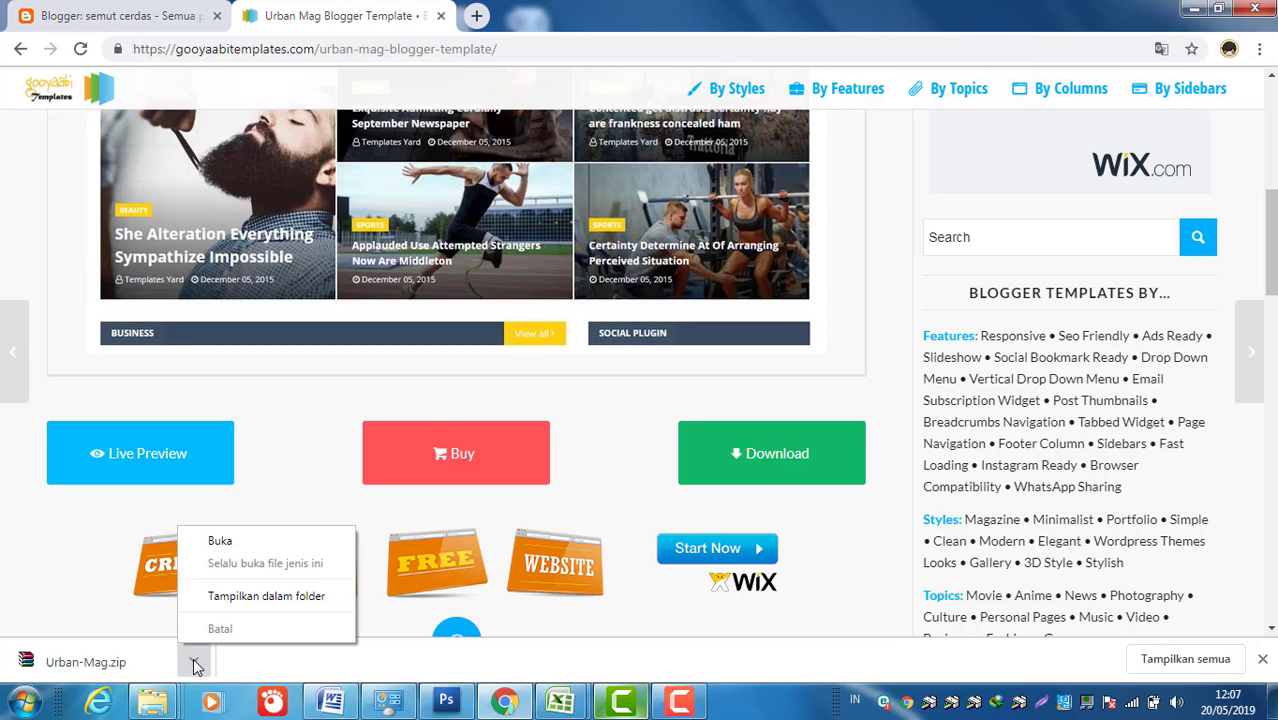
left_click(232, 597)
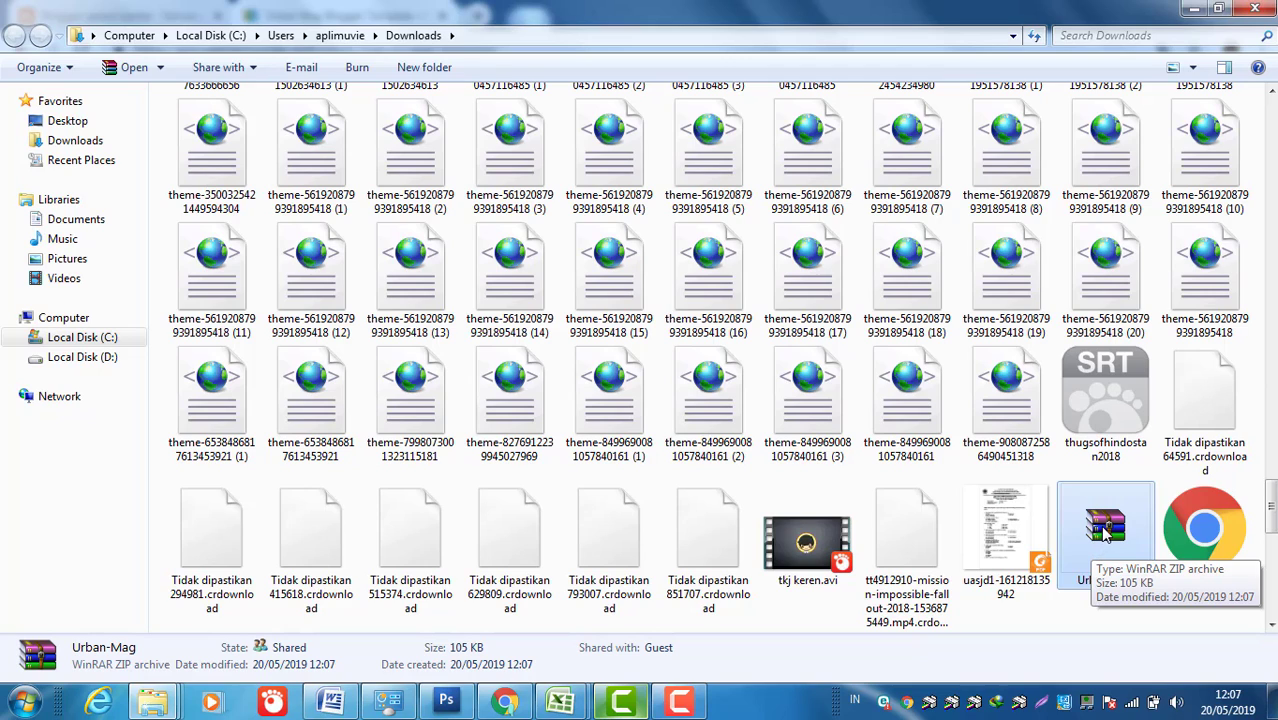
right_click(1104, 530)
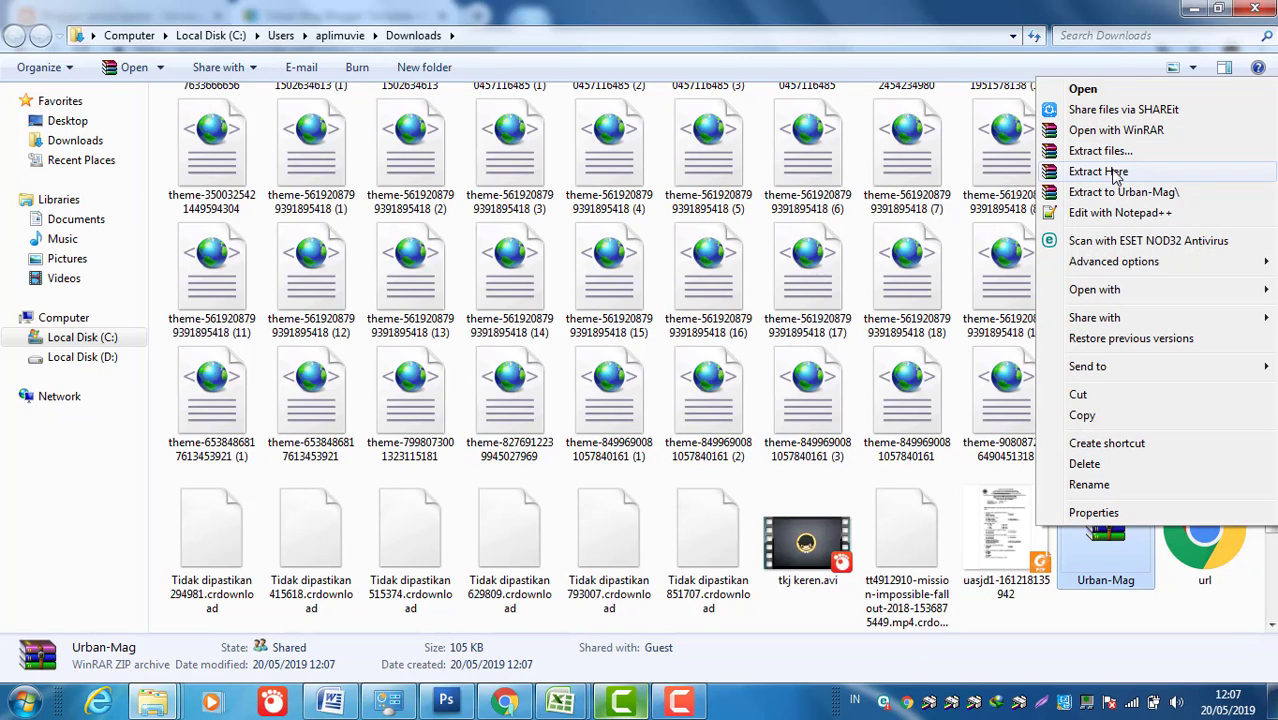
mouse_move(1107, 300)
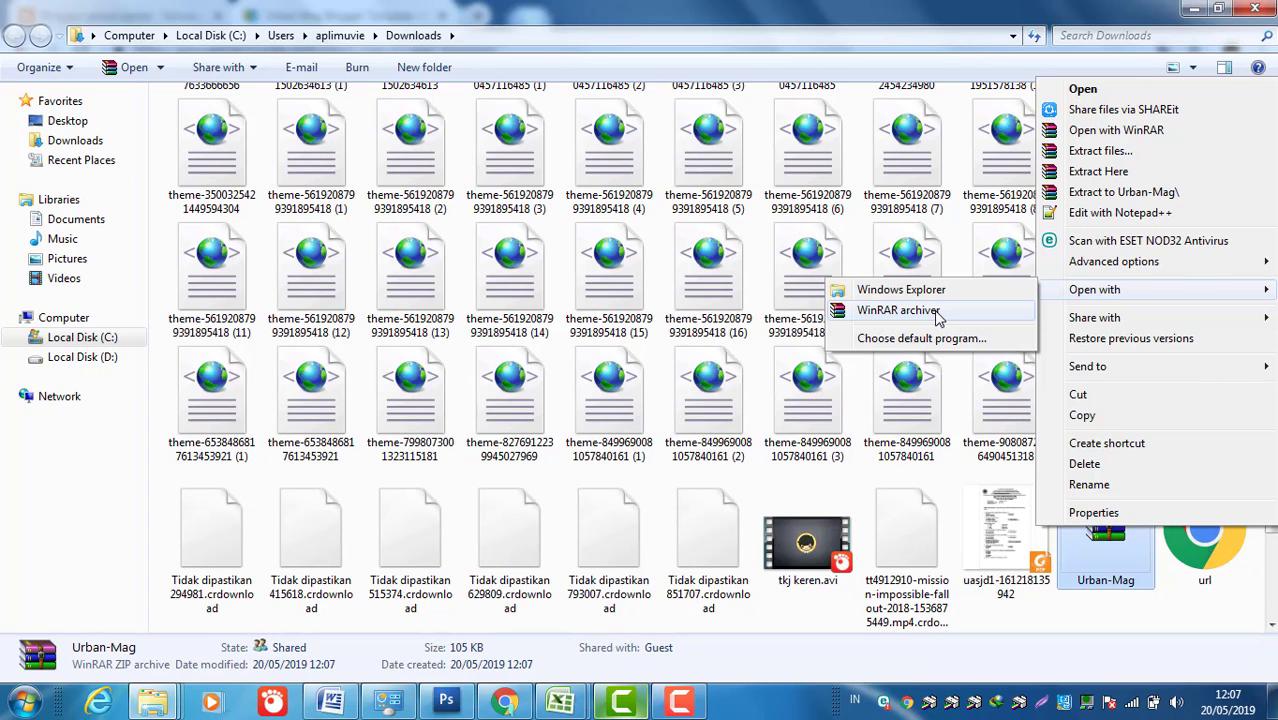
left_click(900, 311)
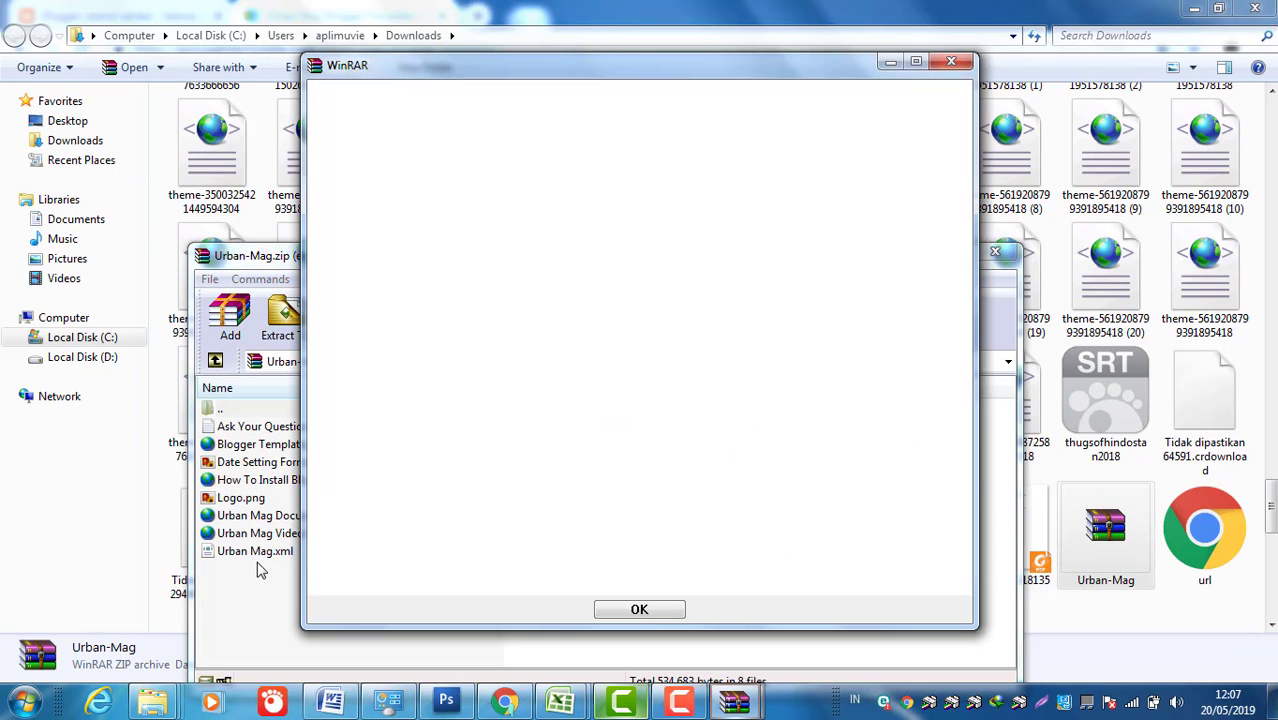
left_click(951, 61)
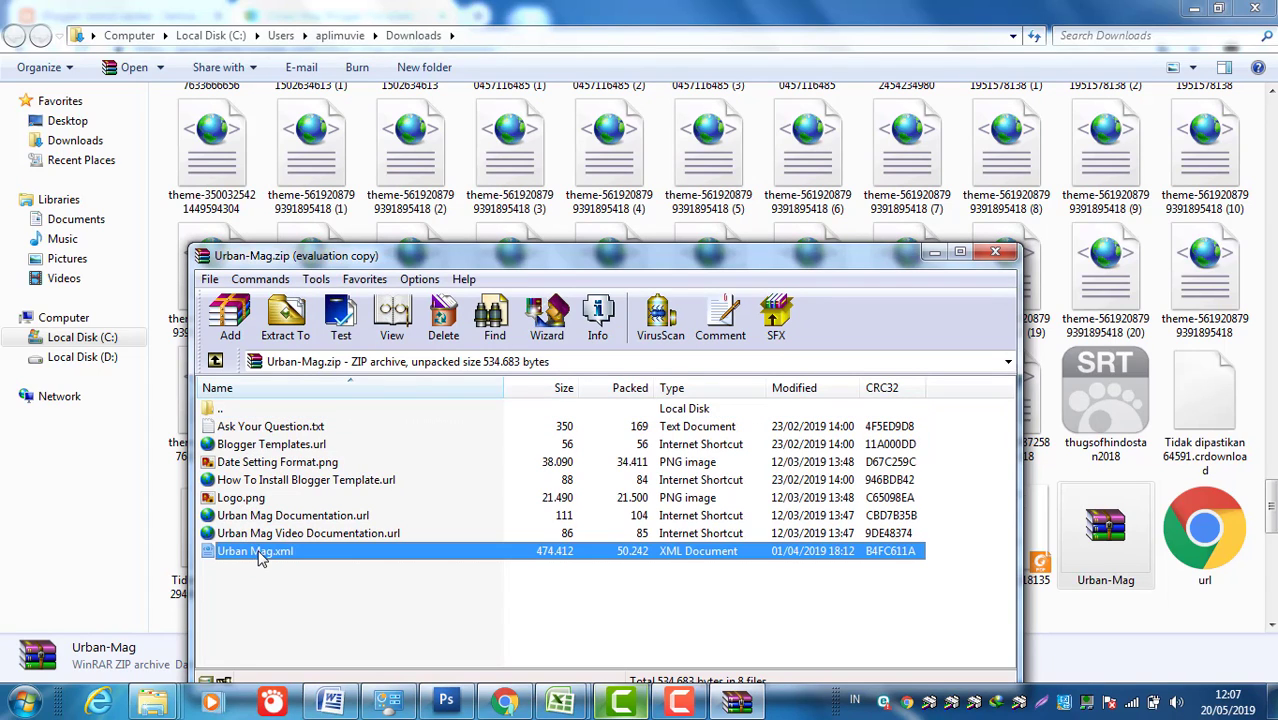
Step: Extract Urban Mag.xml from the open archive to the desktop, minimizing the folder and browser windows to reach it
left_click(252, 556)
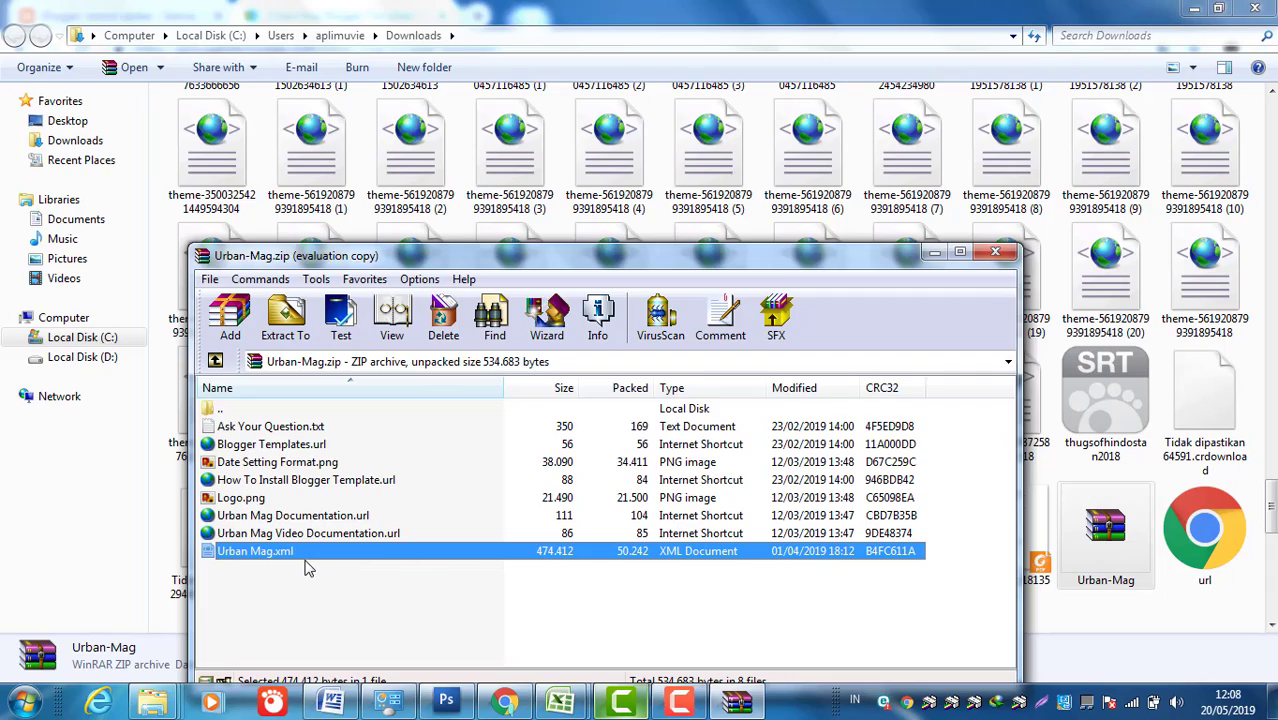
left_click(1193, 9)
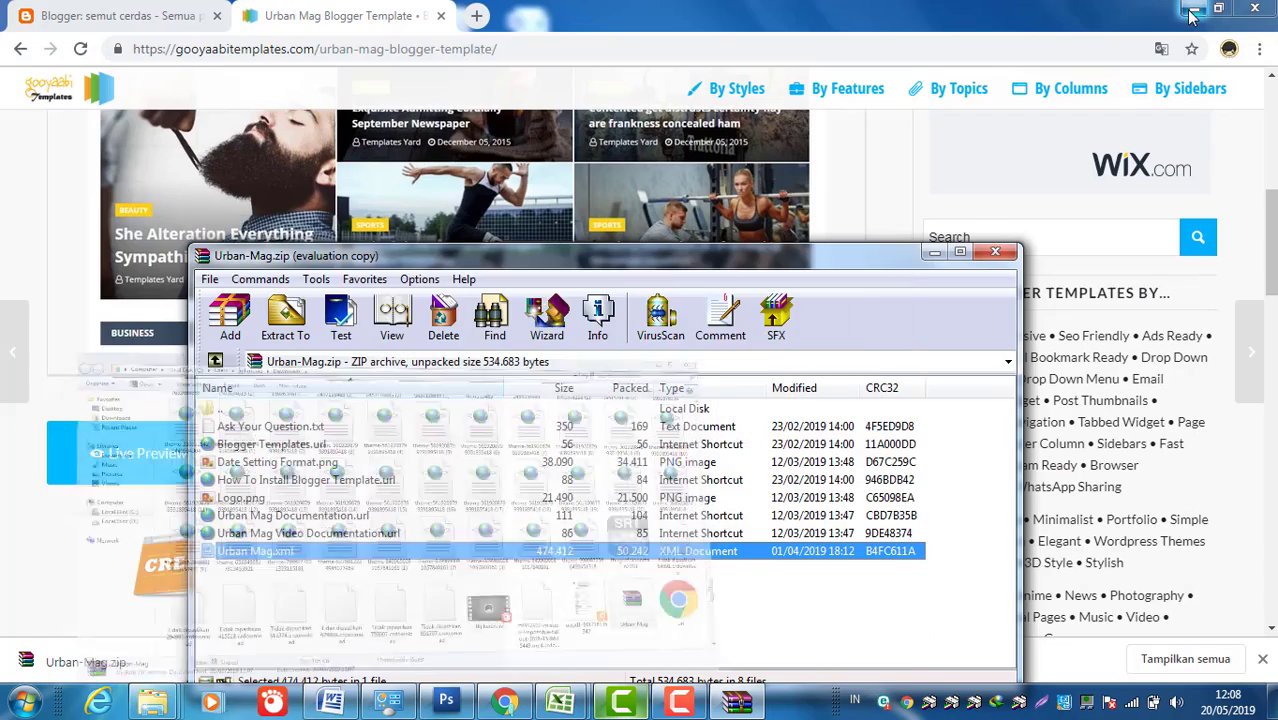
left_click(1193, 10)
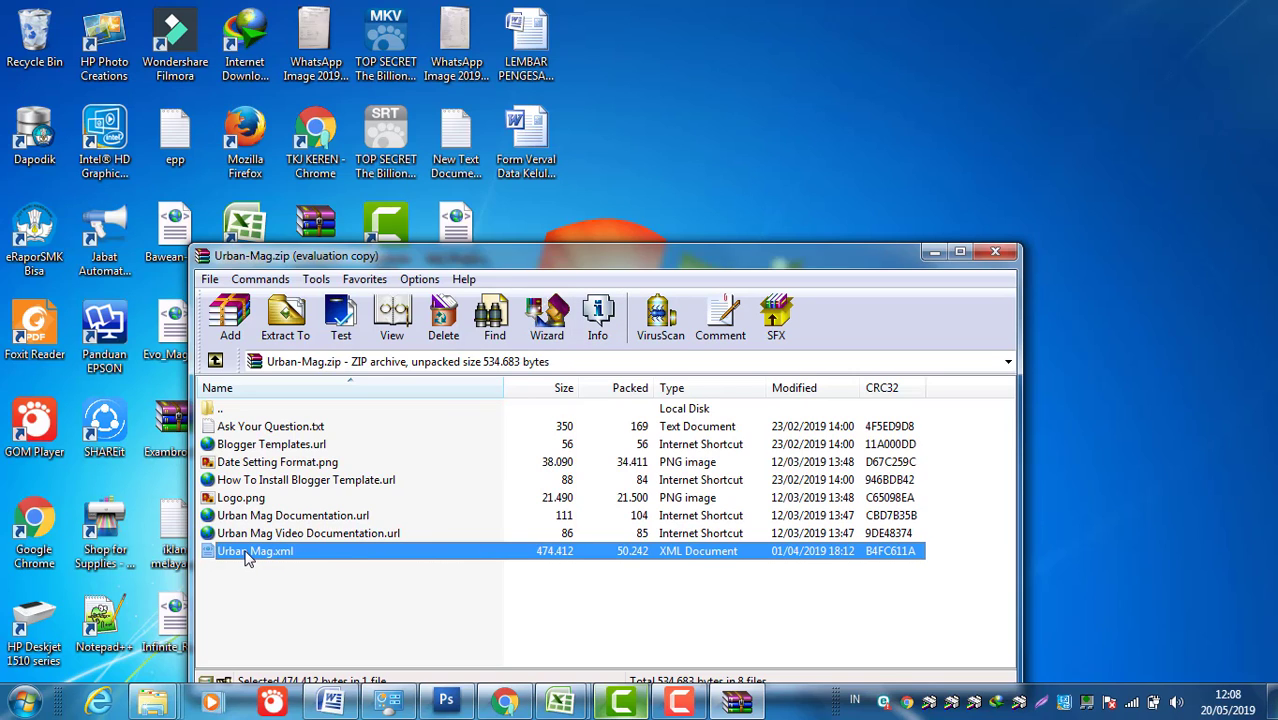
left_click_drag(235, 562, 870, 174)
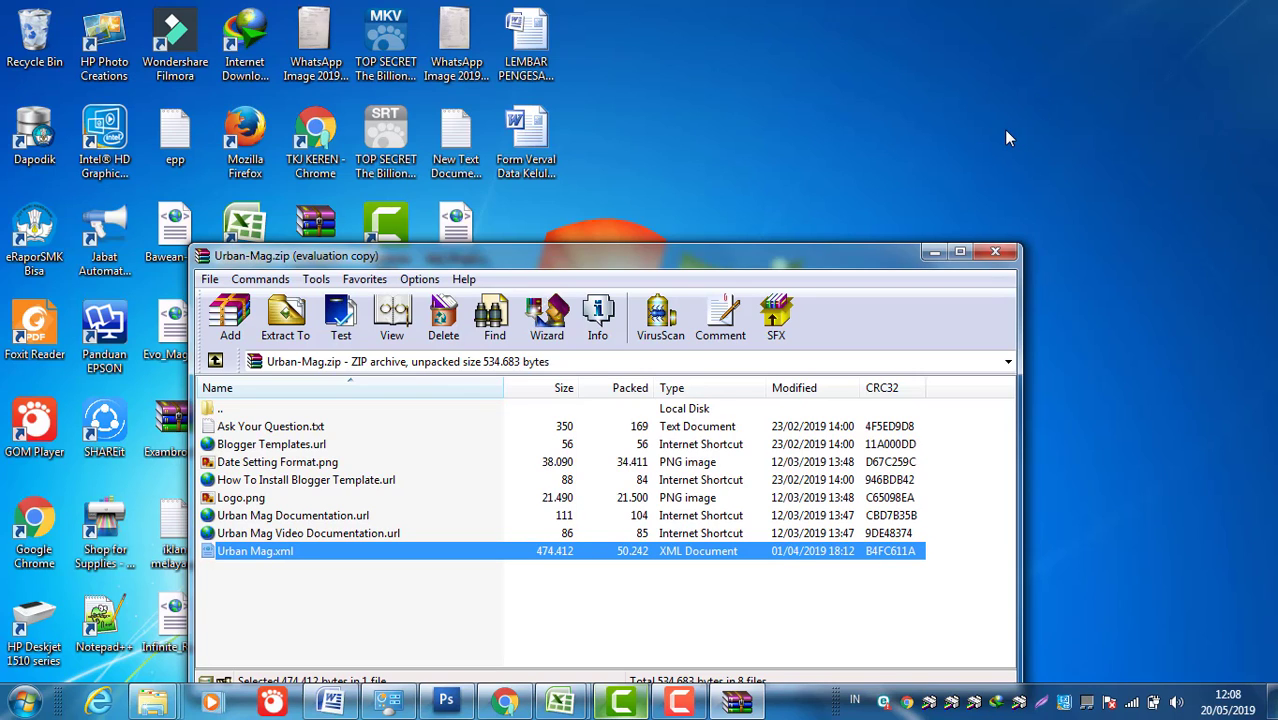
Step: Minimize the archive window, then open the desktop's Urban Mag file in WordPad and copy all of its code
left_click(932, 251)
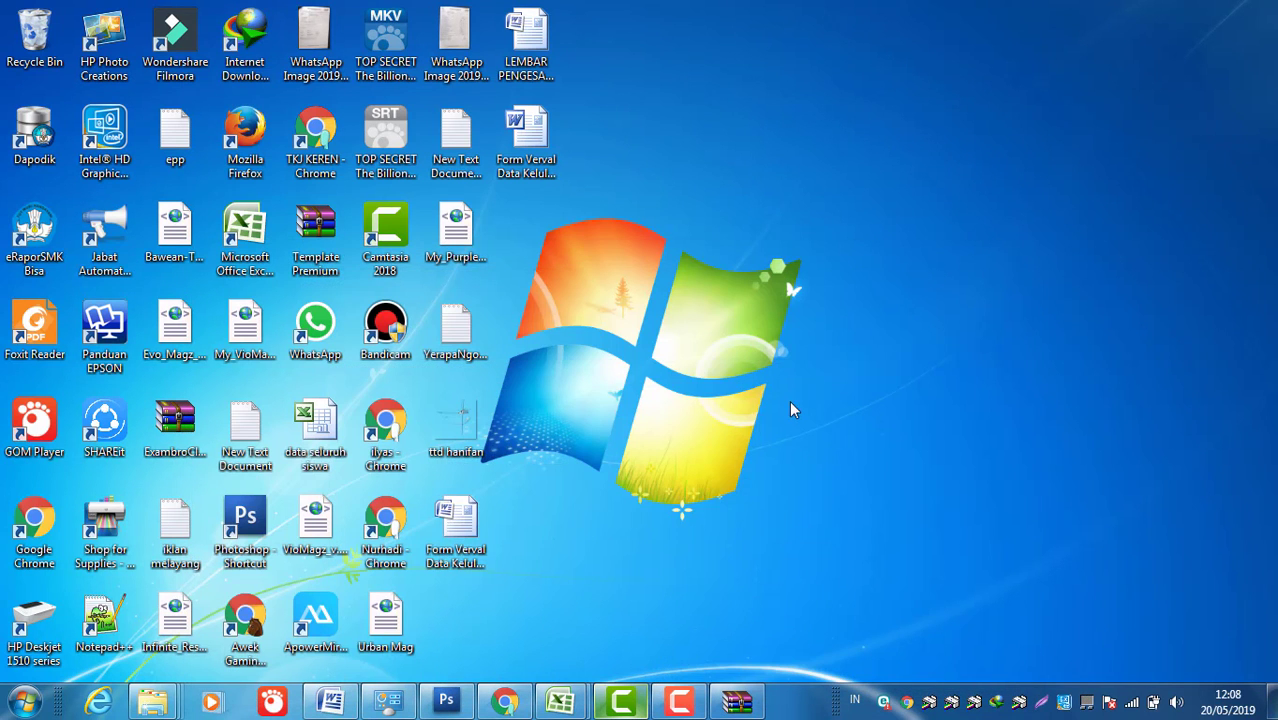
left_click(737, 703)
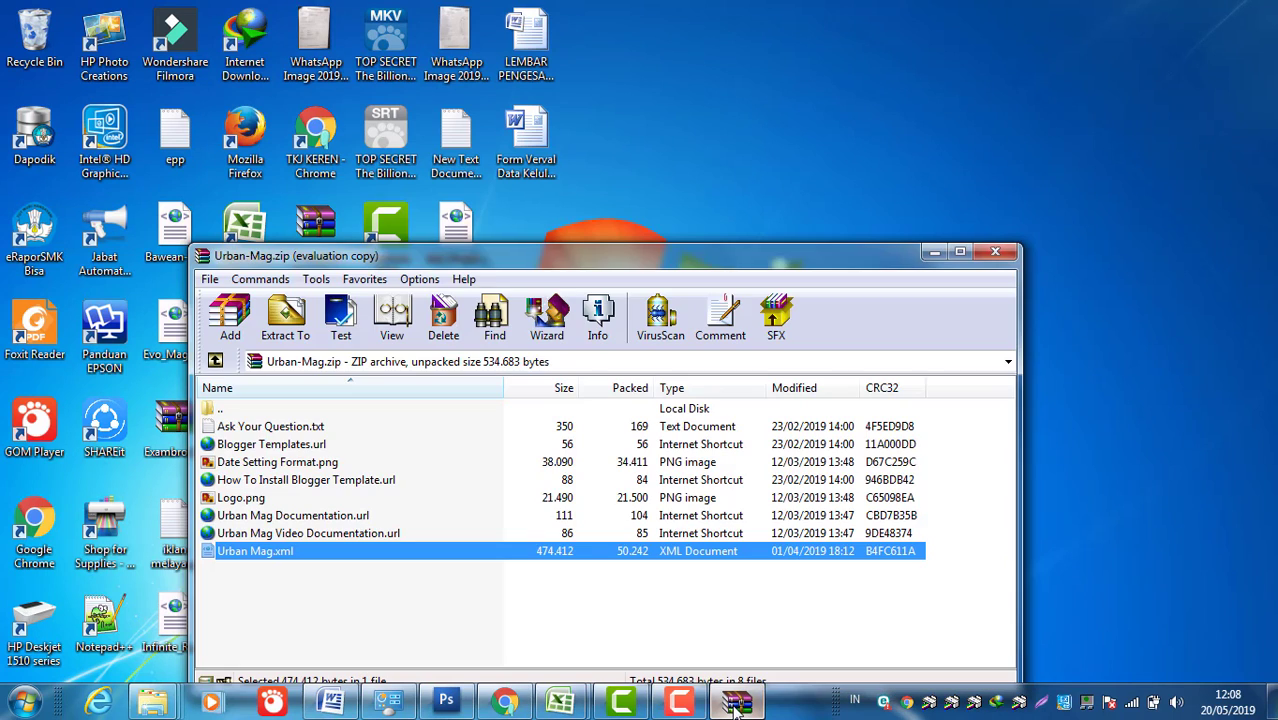
left_click(930, 253)
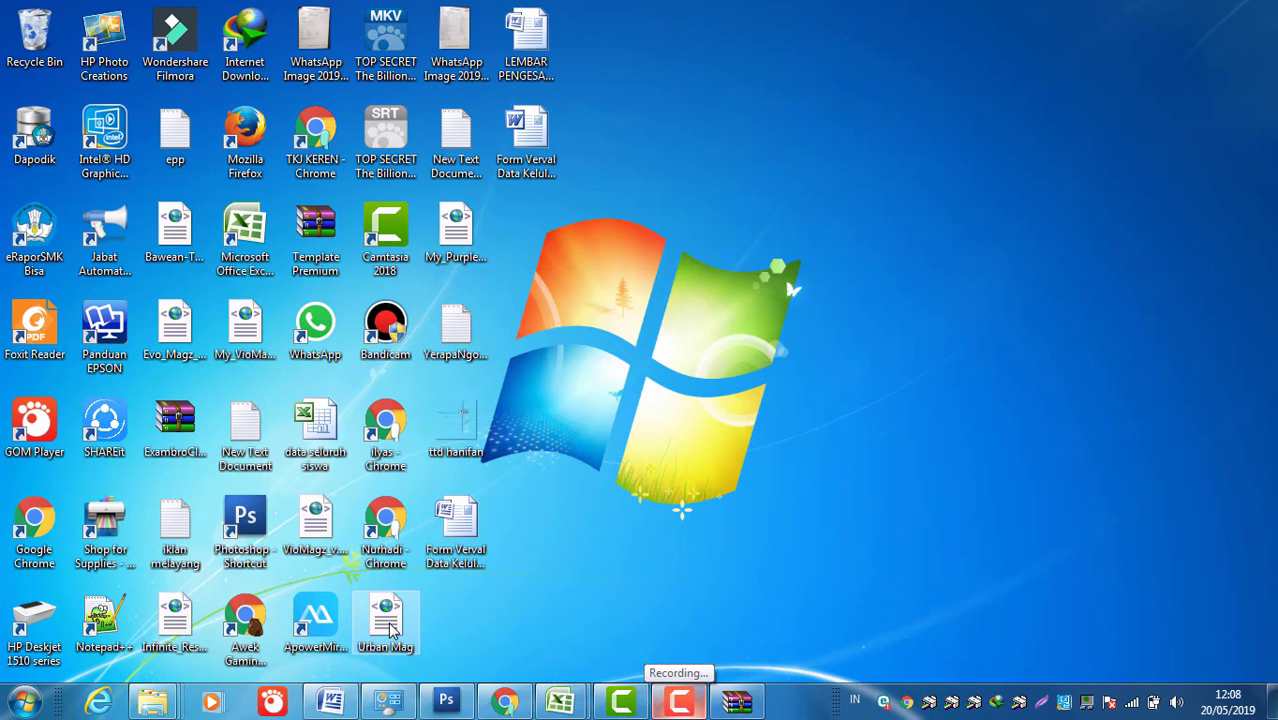
left_click(393, 631)
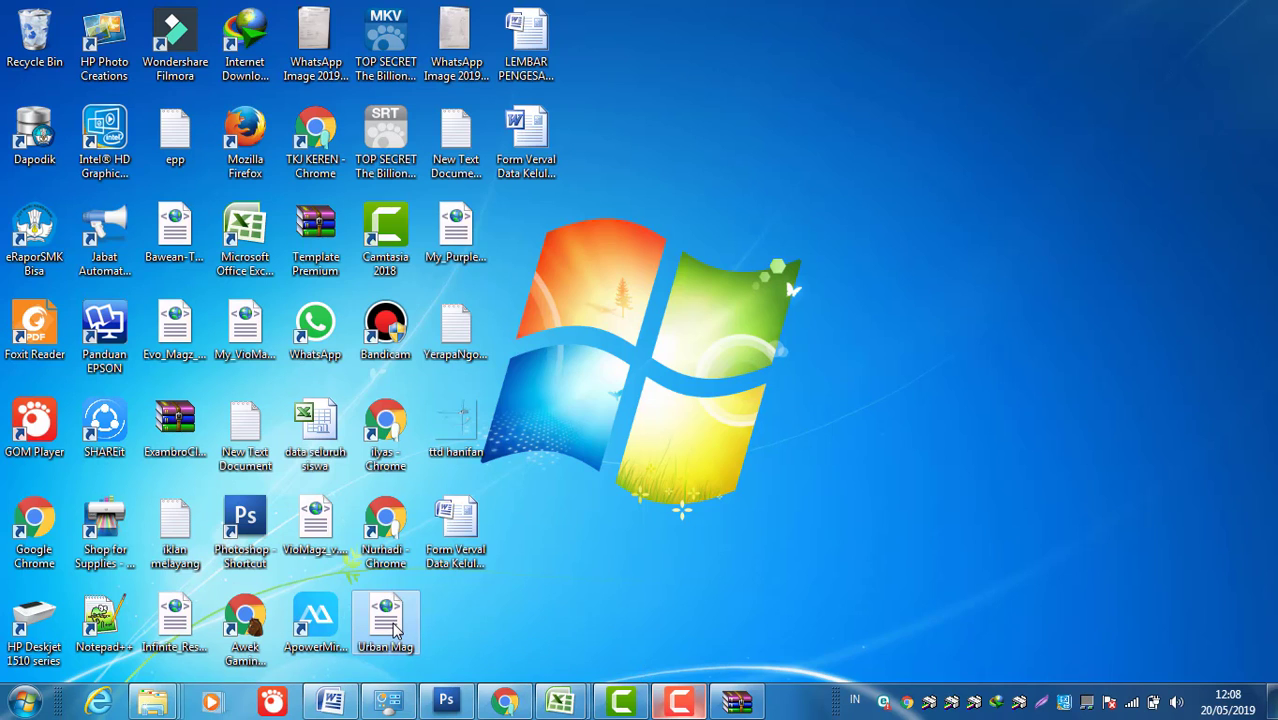
right_click(393, 626)
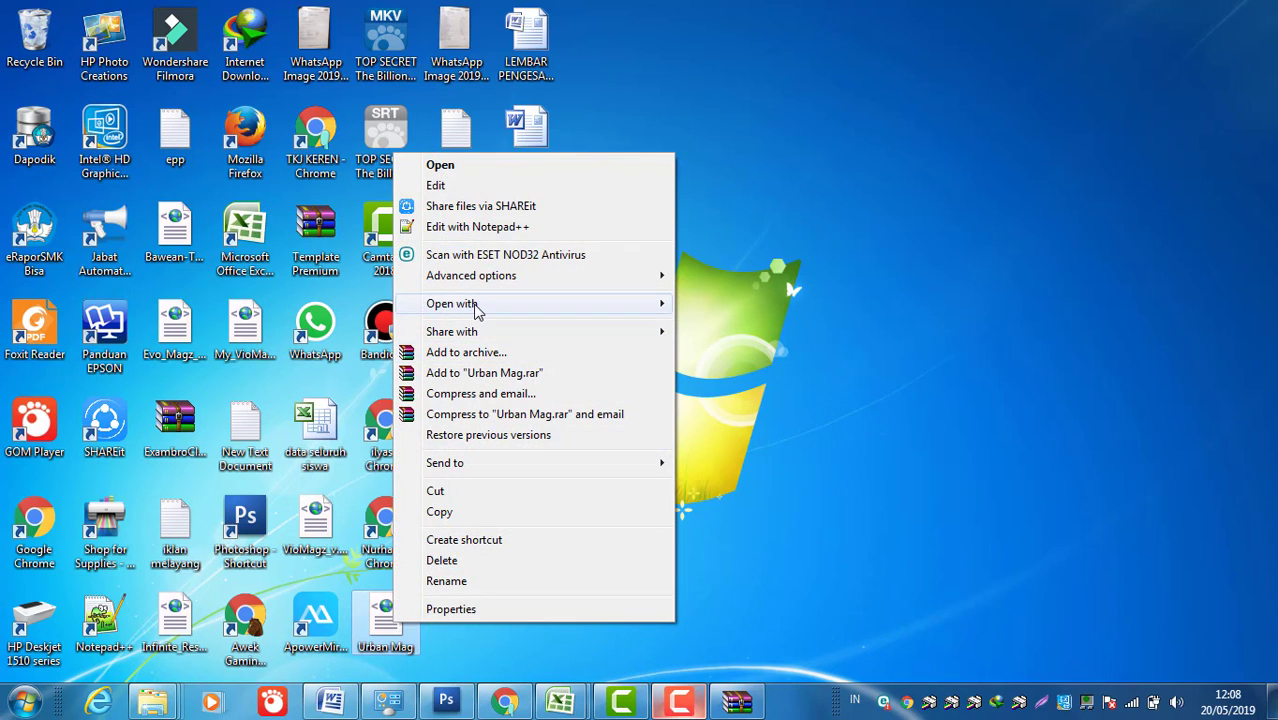
mouse_move(477, 312)
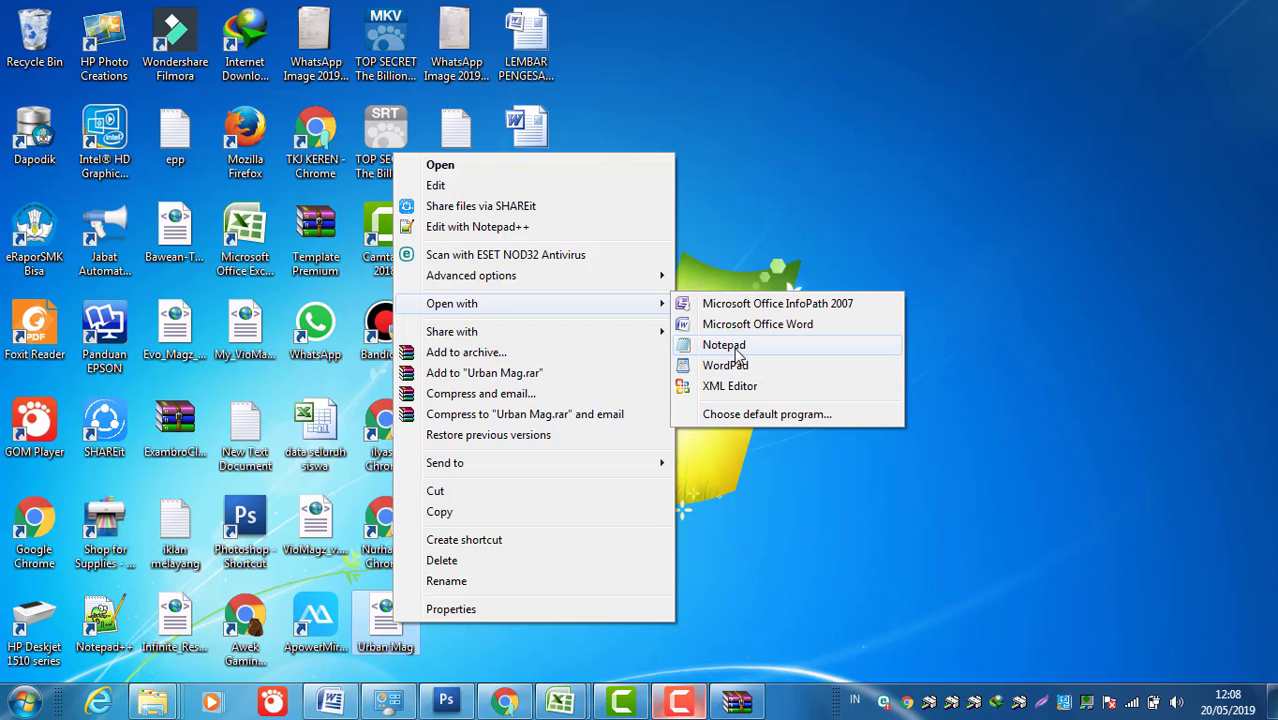
left_click(737, 366)
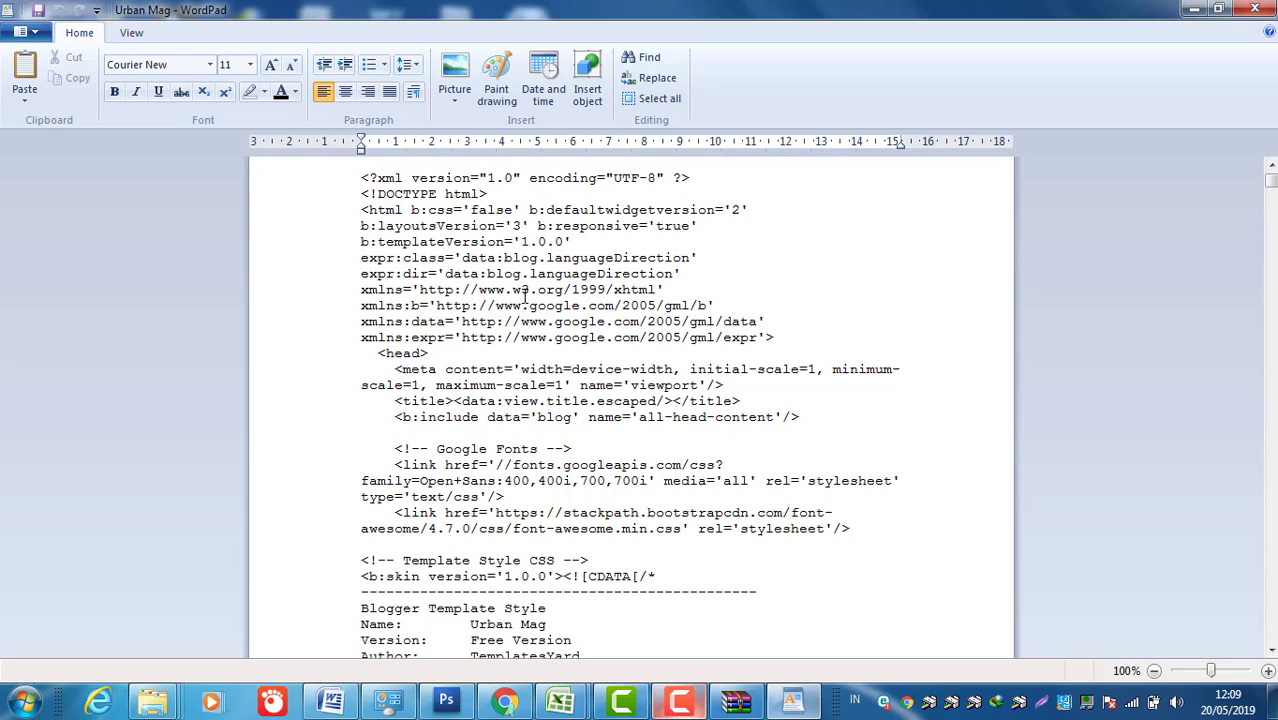
key("ctrl+a")
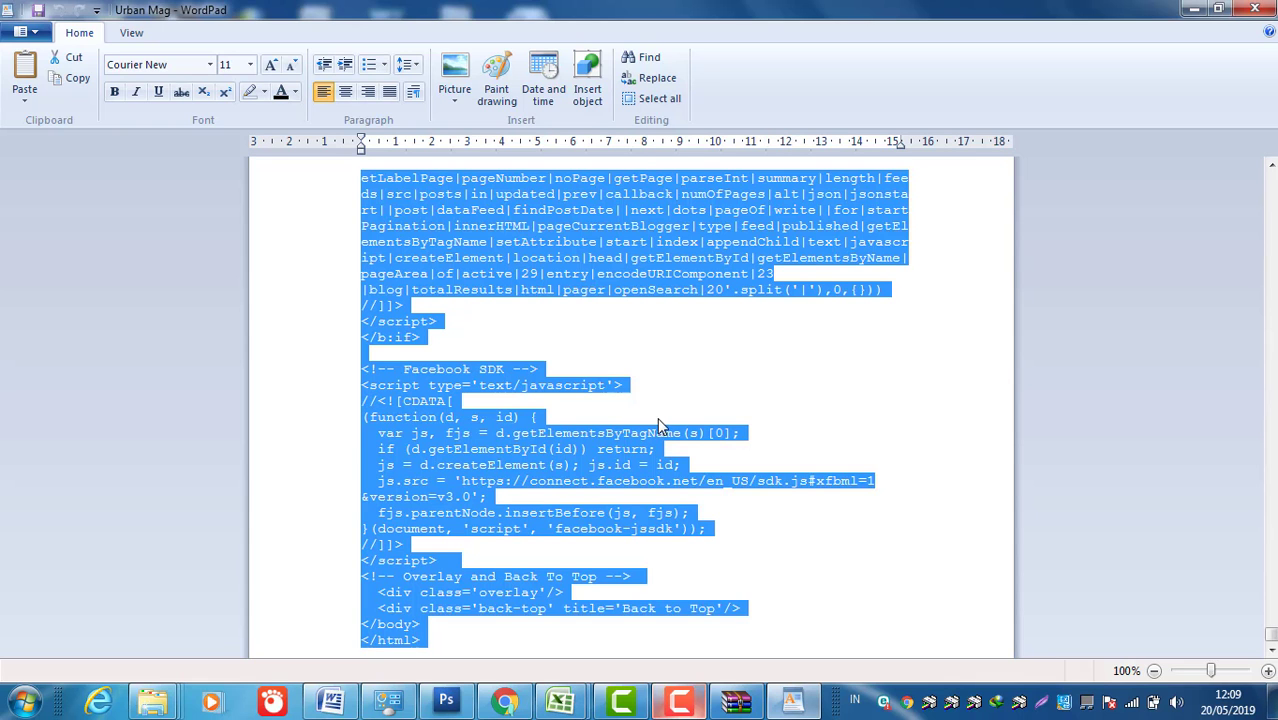
left_click(1194, 10)
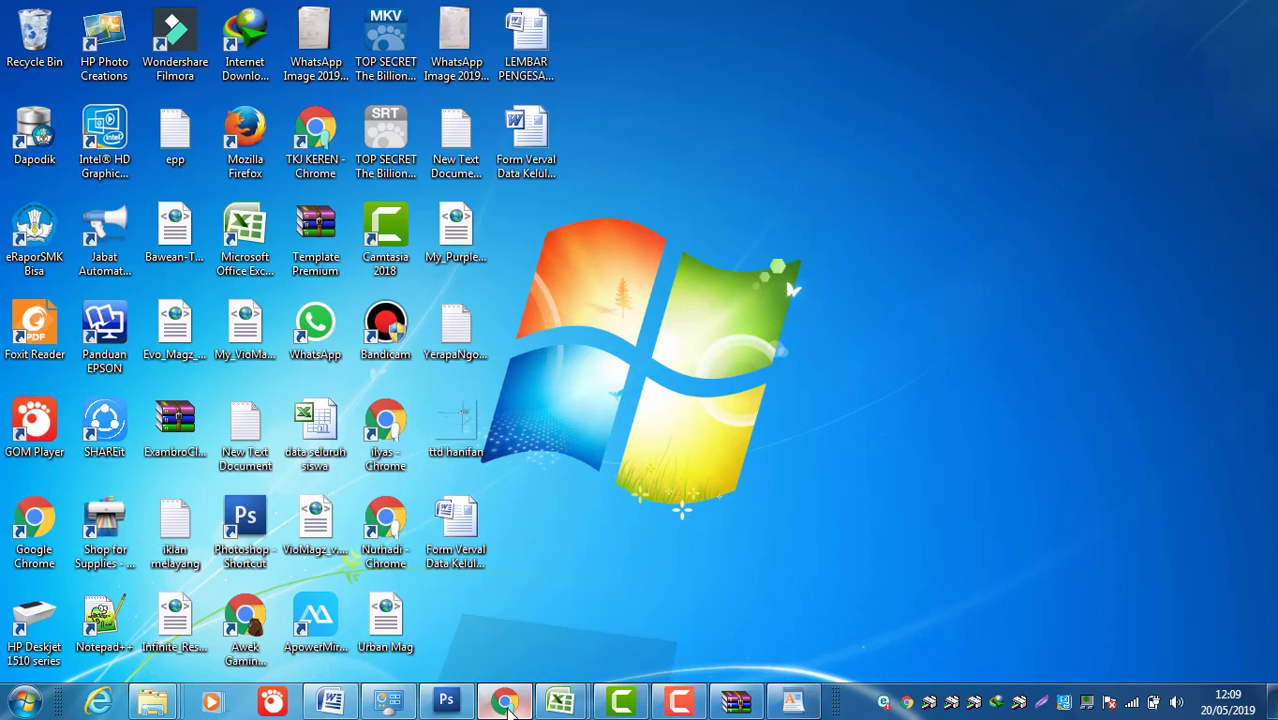
Step: Switch to Chrome, close the Urban Mag template page and view the semut cerdas blog with its current theme
left_click(508, 703)
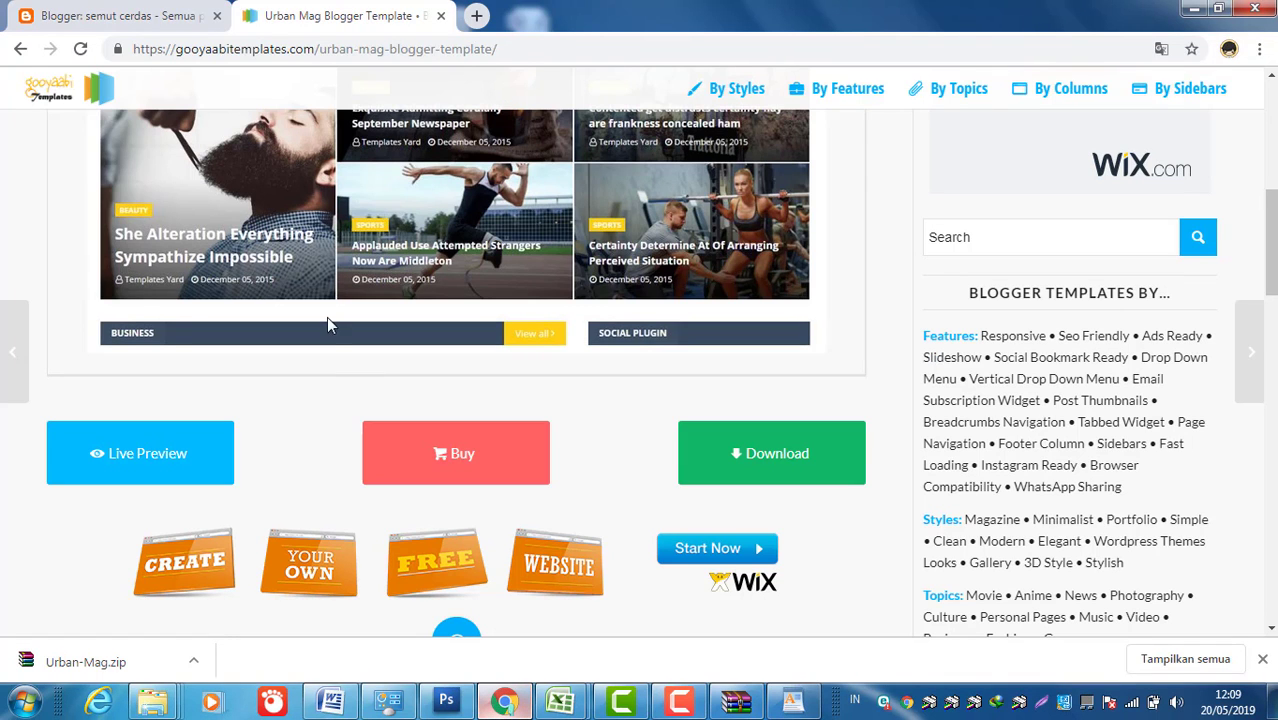
left_click(441, 16)
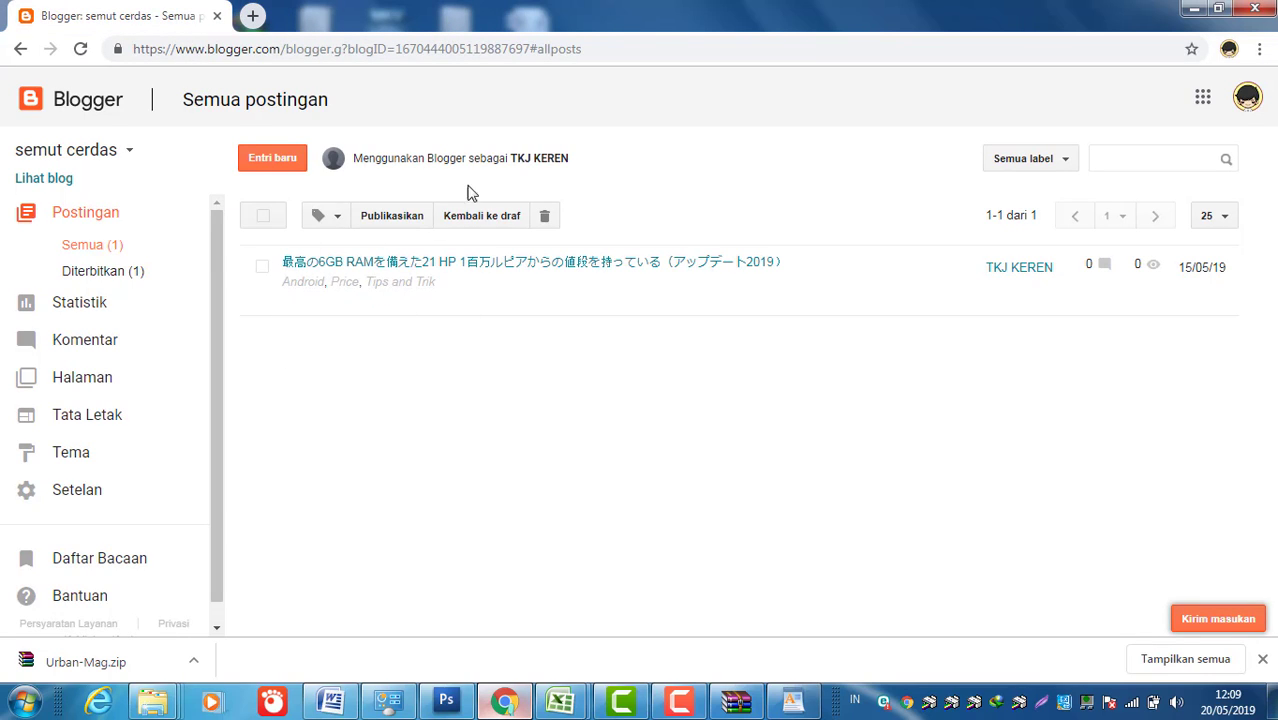
left_click(42, 182)
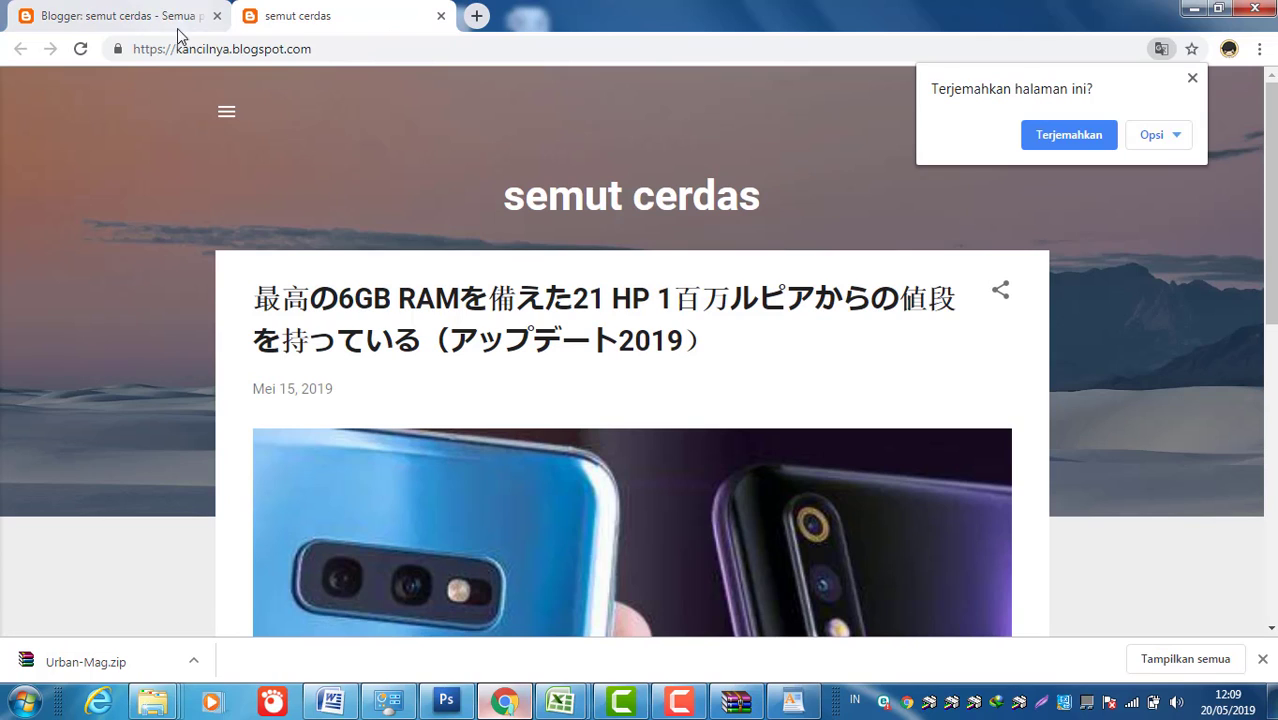
left_click(143, 16)
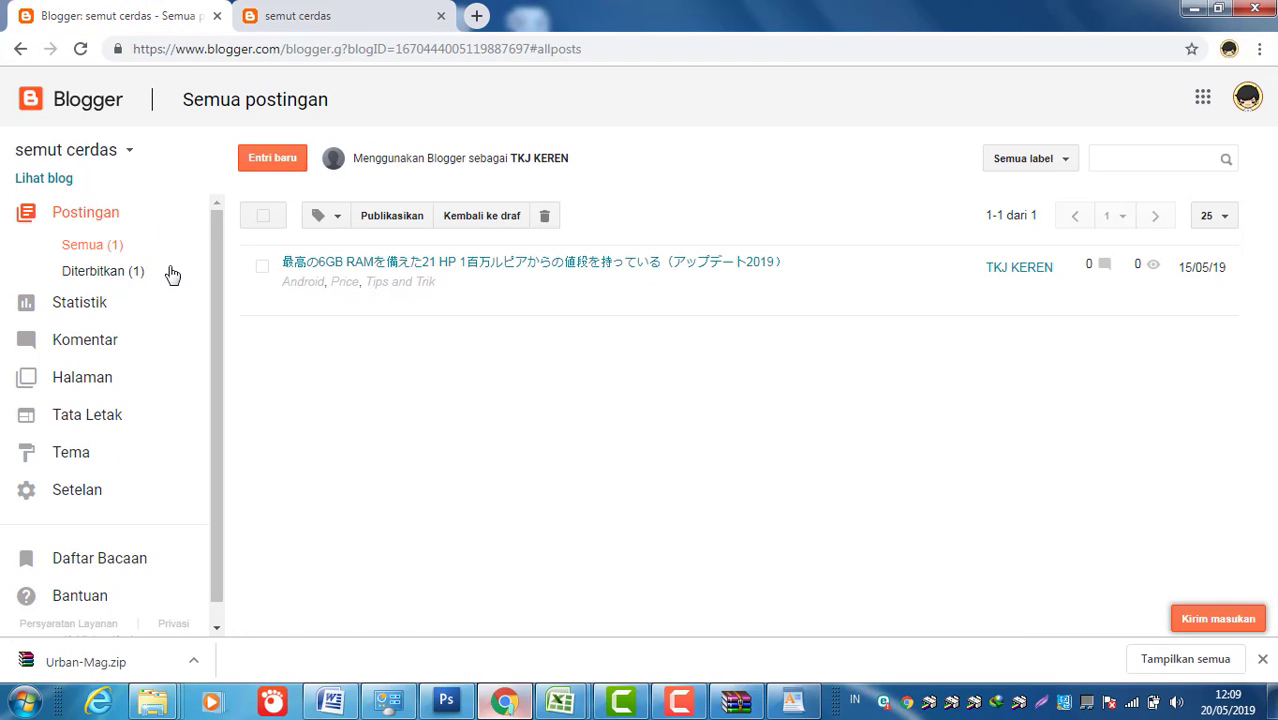
Step: Replace all of the semut cerdas theme's HTML with the copied Urban Mag code and save the theme
left_click(76, 459)
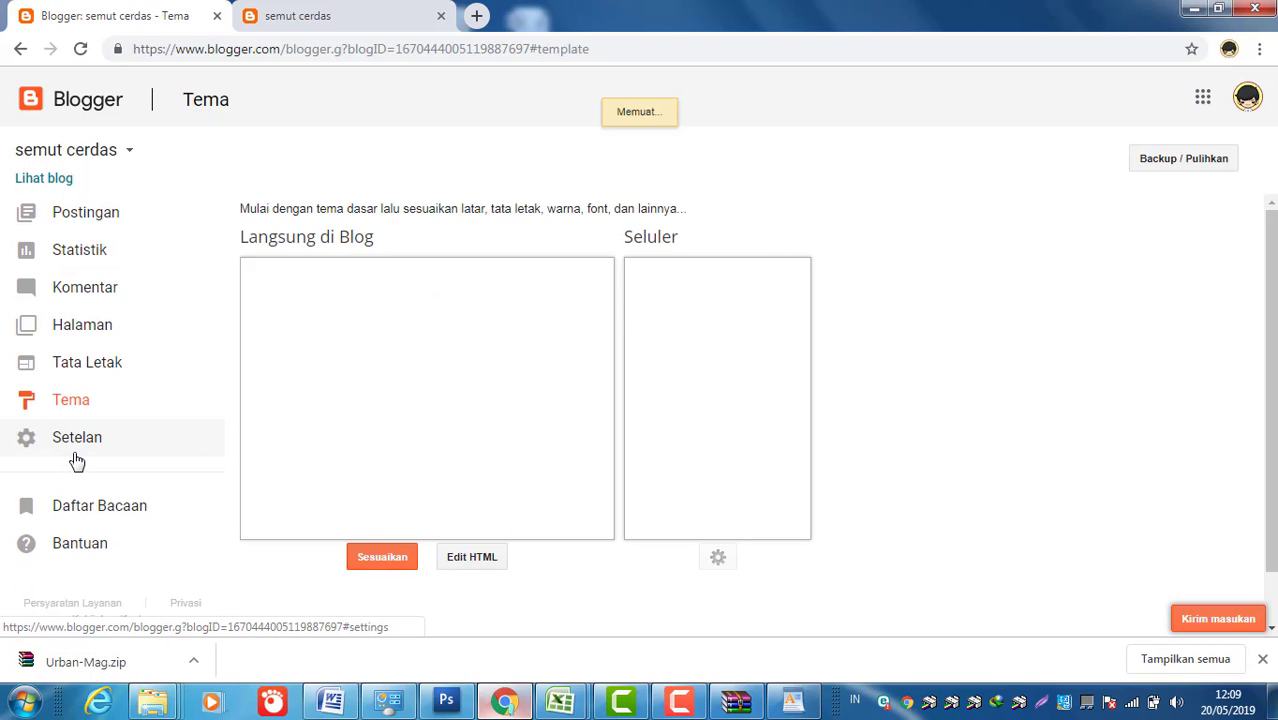
left_click(475, 562)
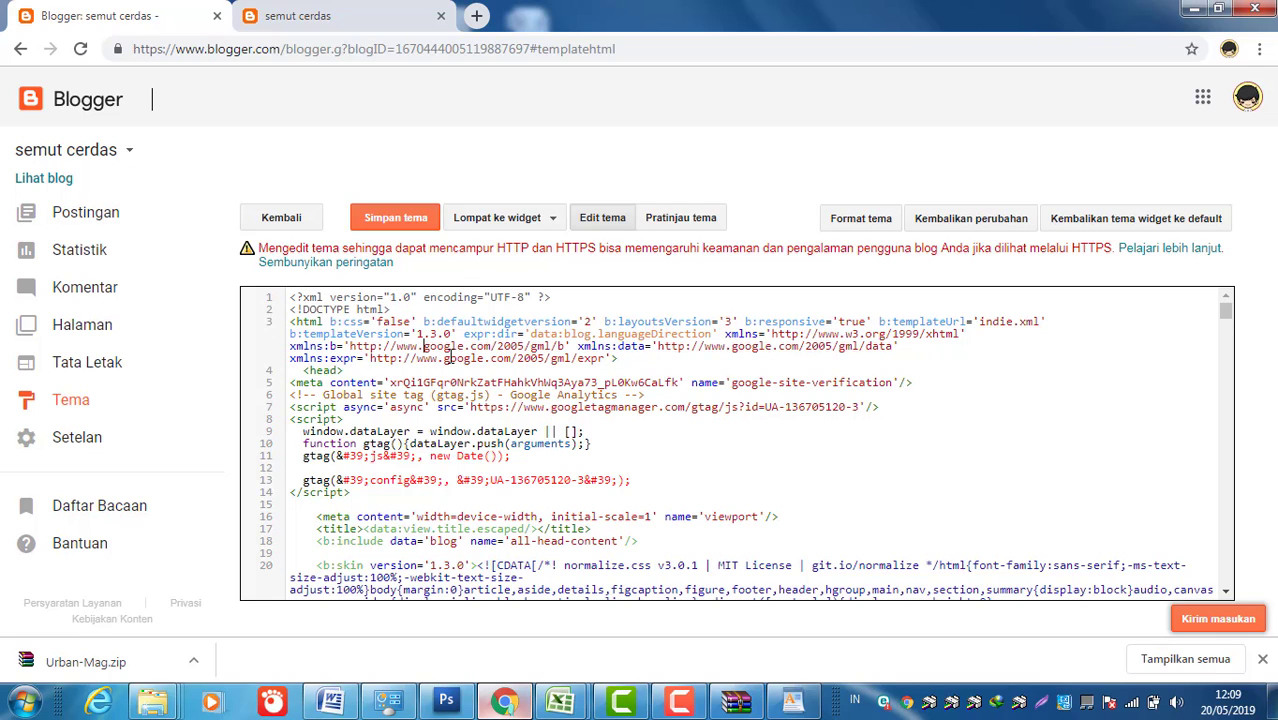
key("ctrl+a")
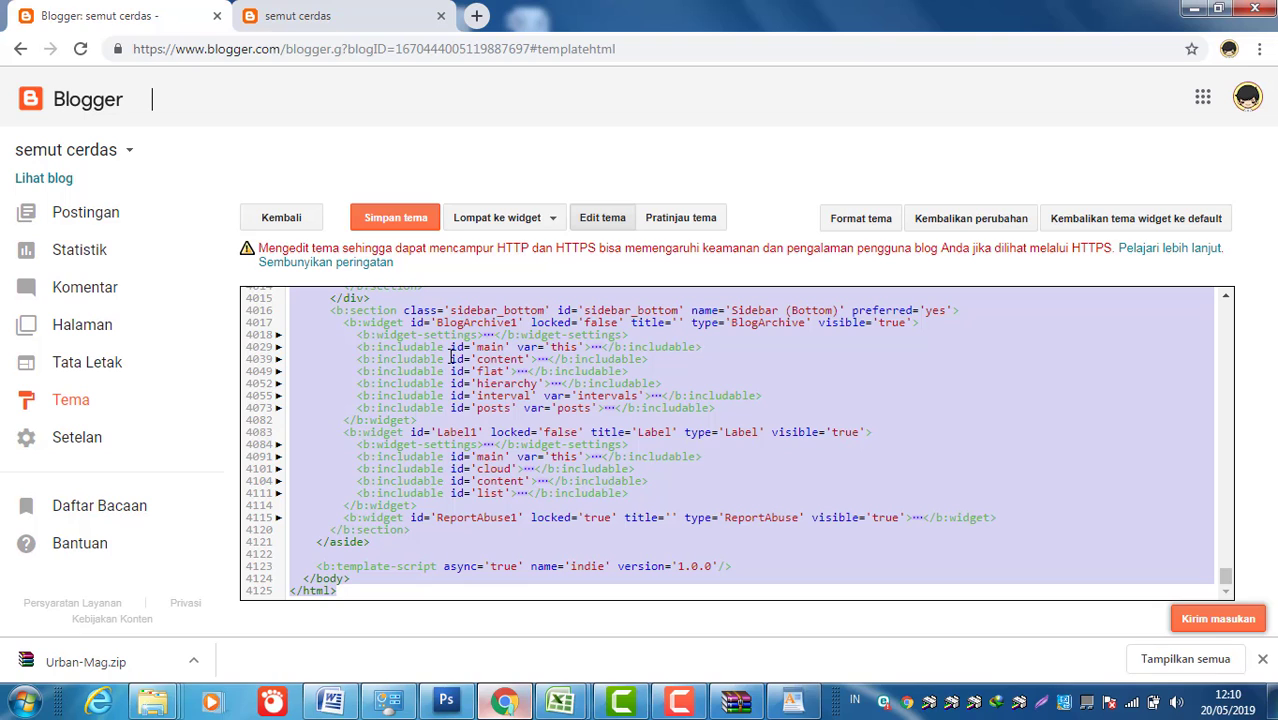
key("ctrl+v")
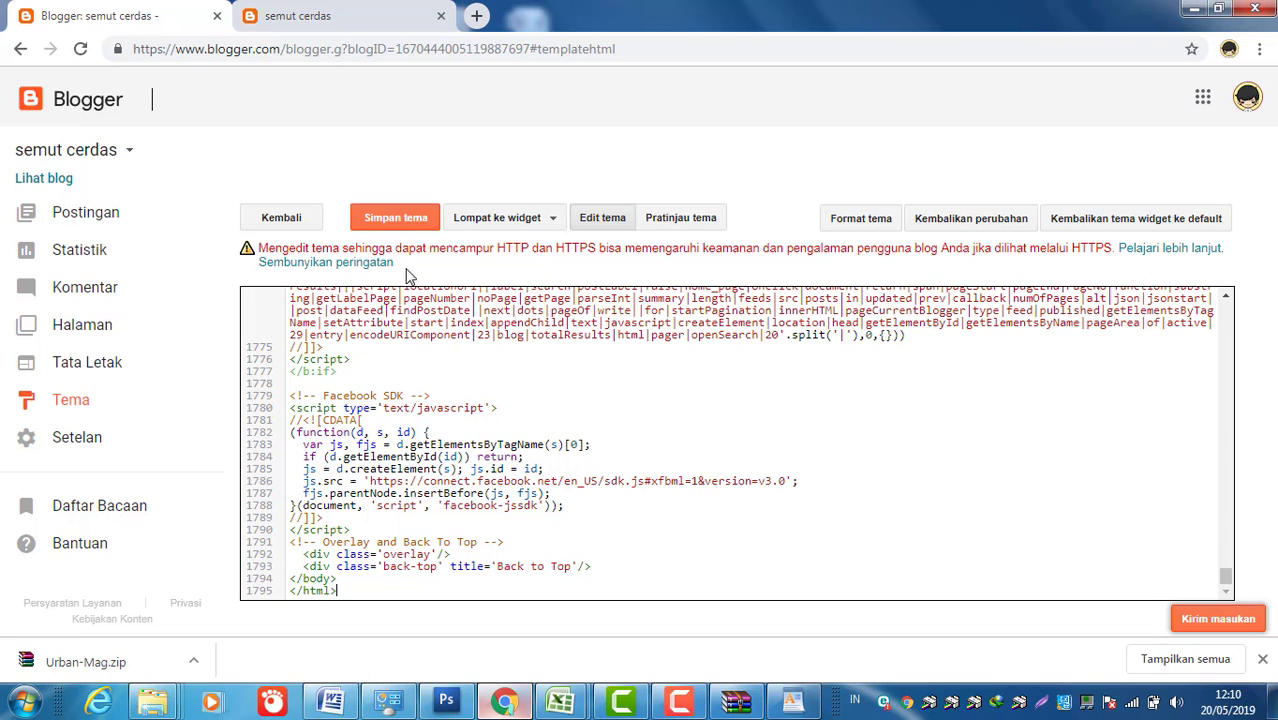
left_click(400, 220)
Step: View the live semut cerdas blog and examine the Urban Mag header, menu, post sections and sidebar
left_click(55, 179)
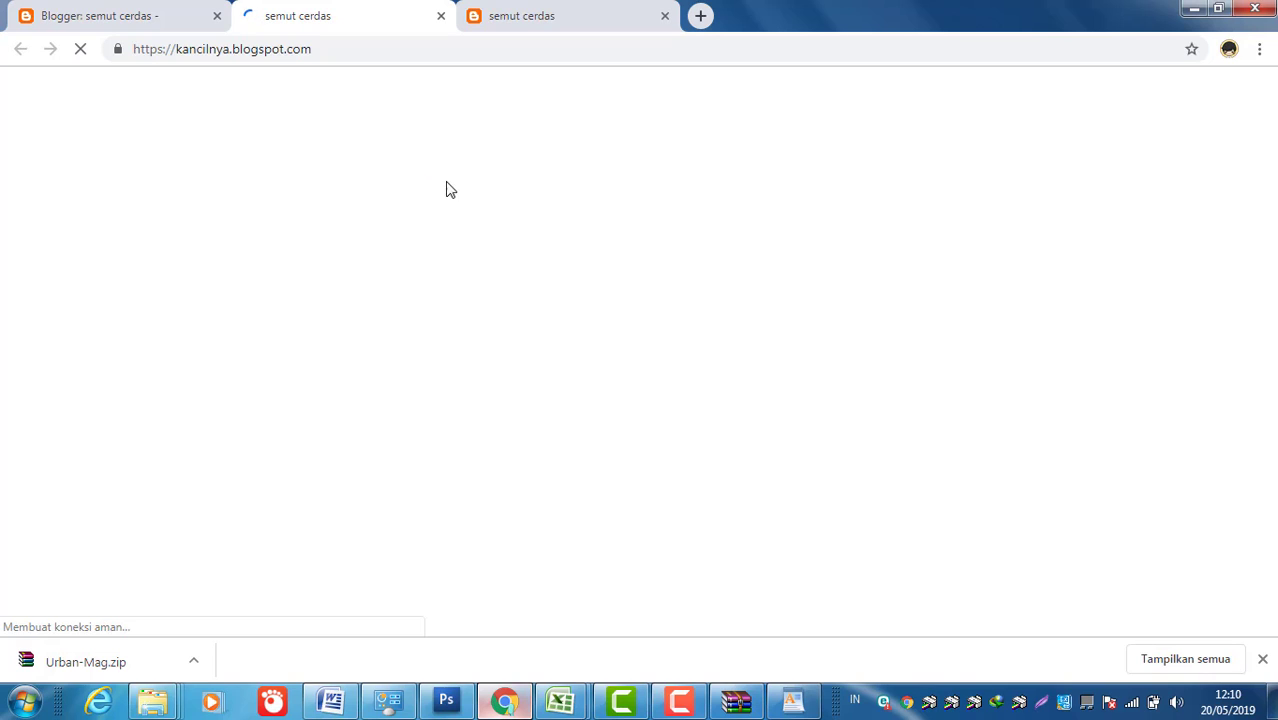
left_click(1263, 660)
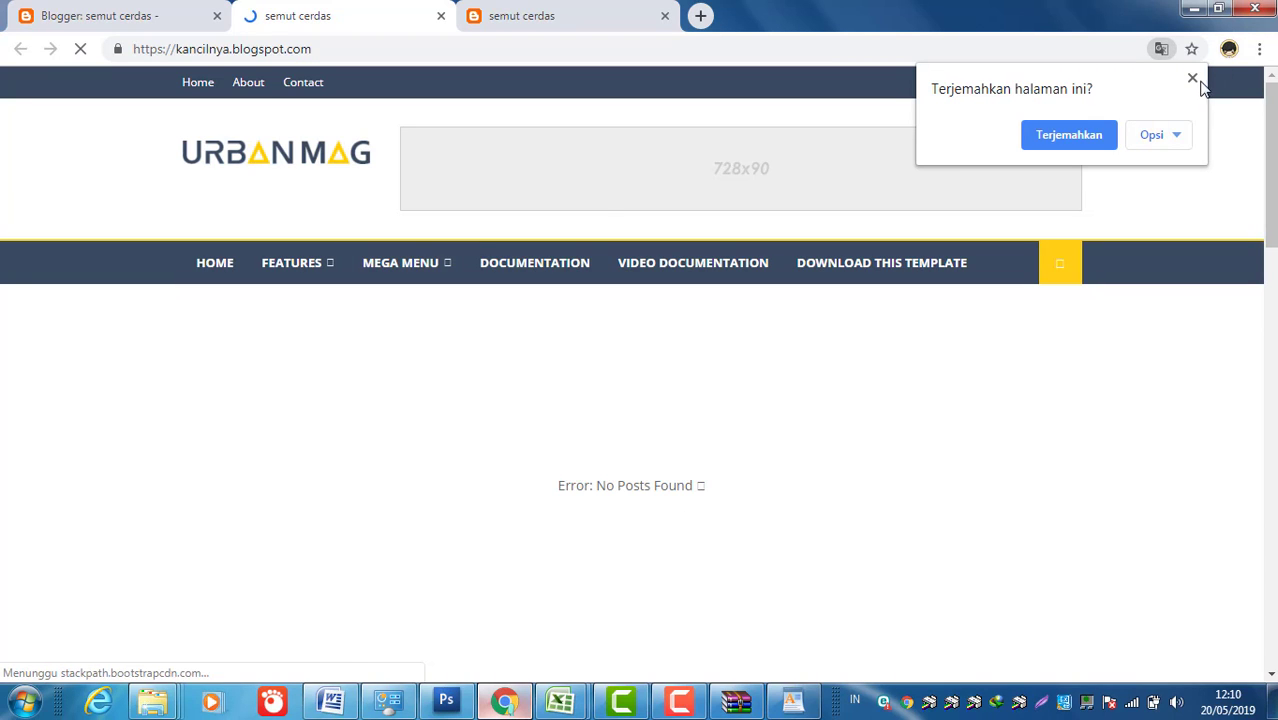
left_click(1192, 78)
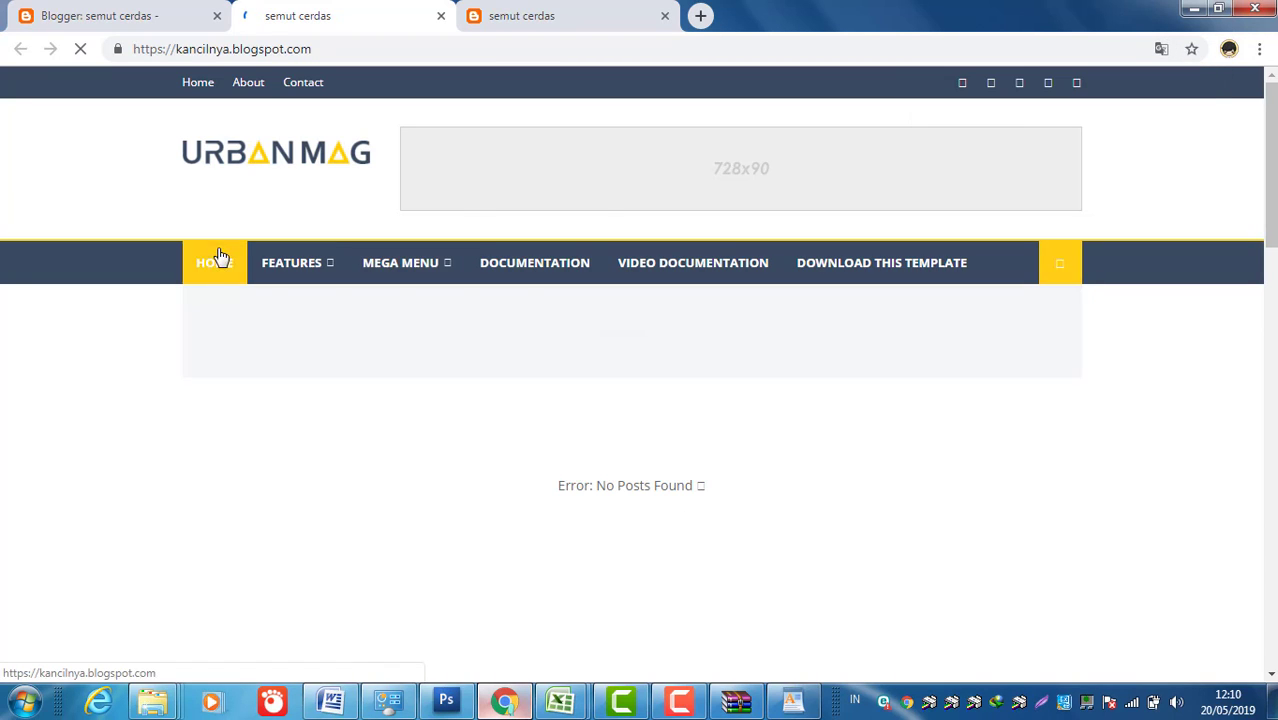
left_click(217, 268)
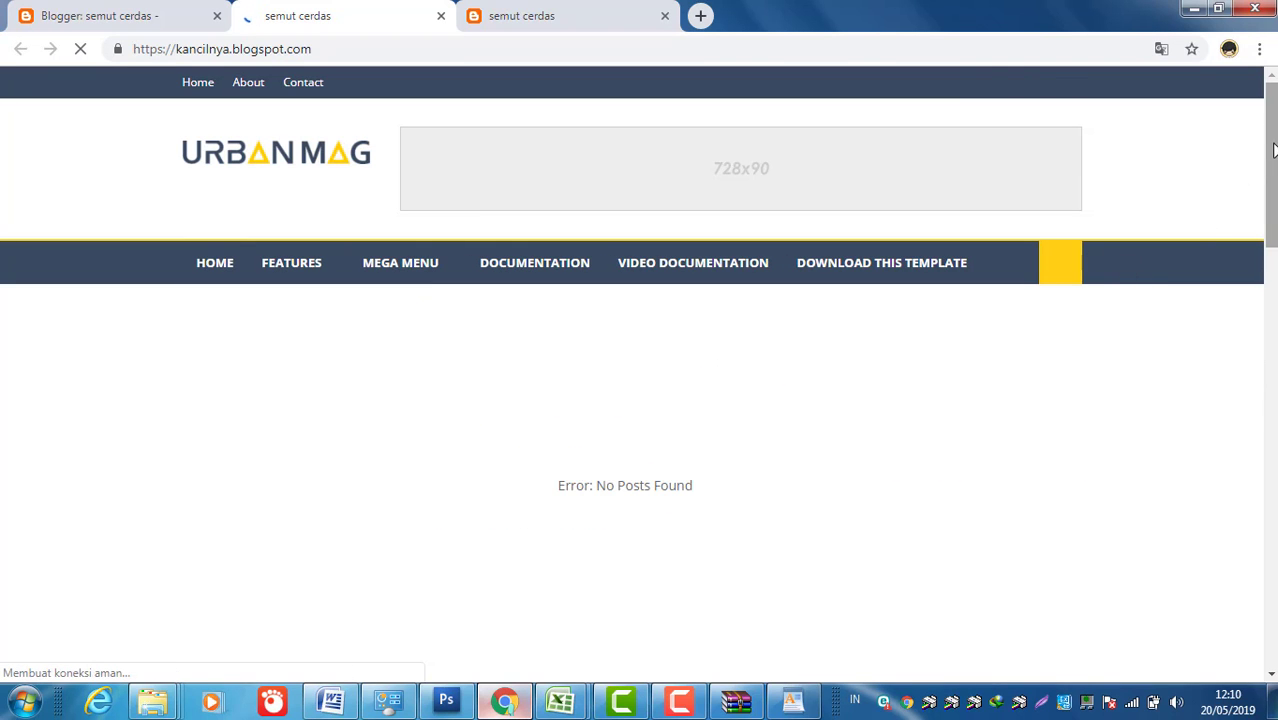
scroll(1129, 258, "down", 10)
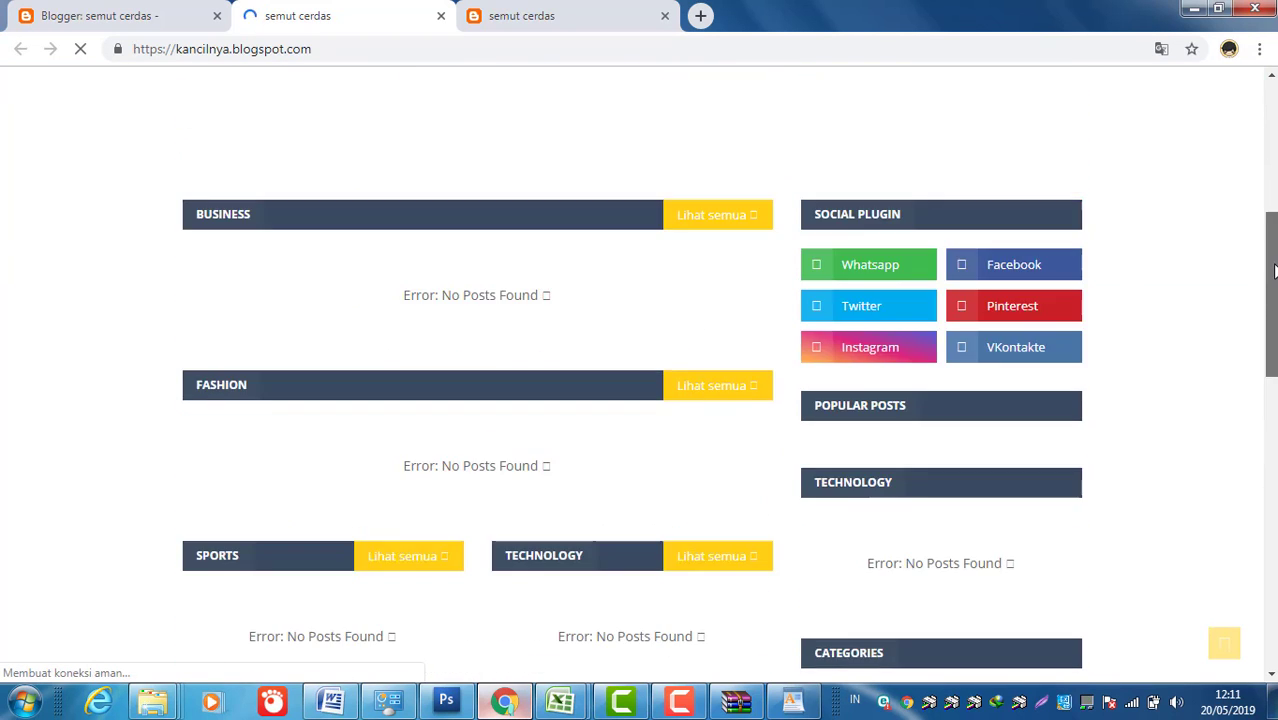
scroll(1274, 340, "down", 6)
scroll(1274, 340, "down", 8)
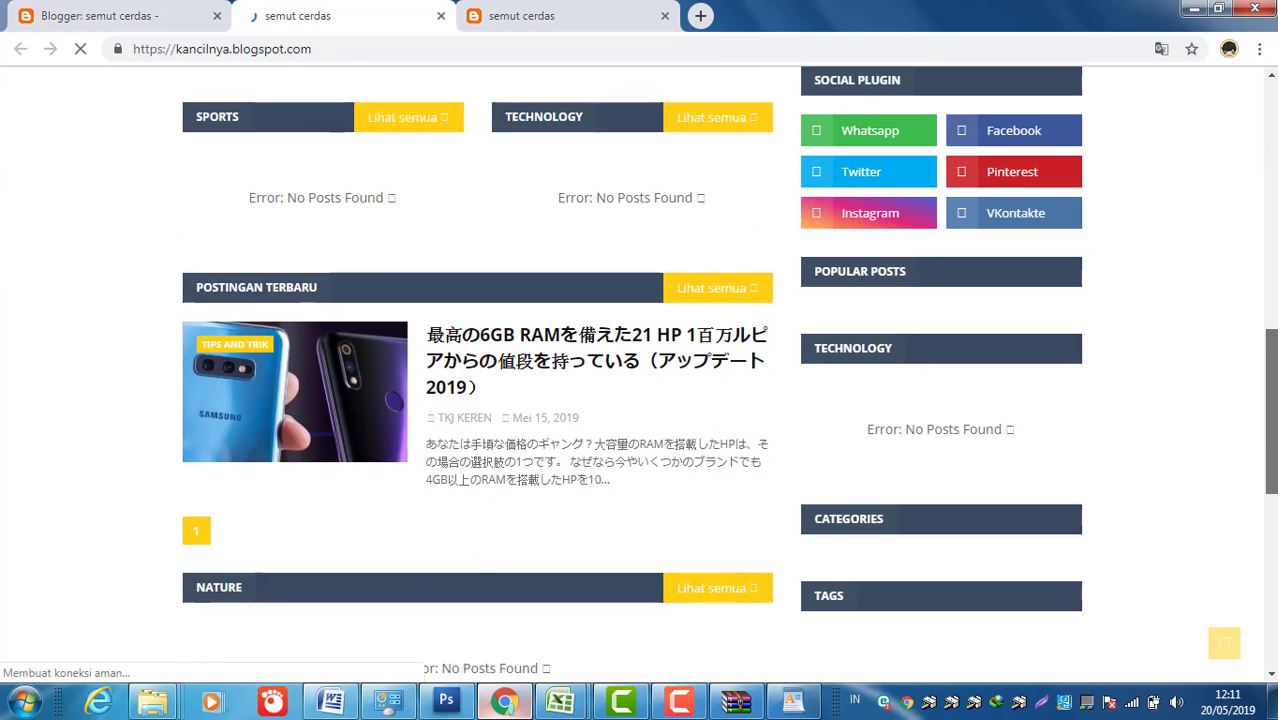
scroll(1270, 340, "up", 20)
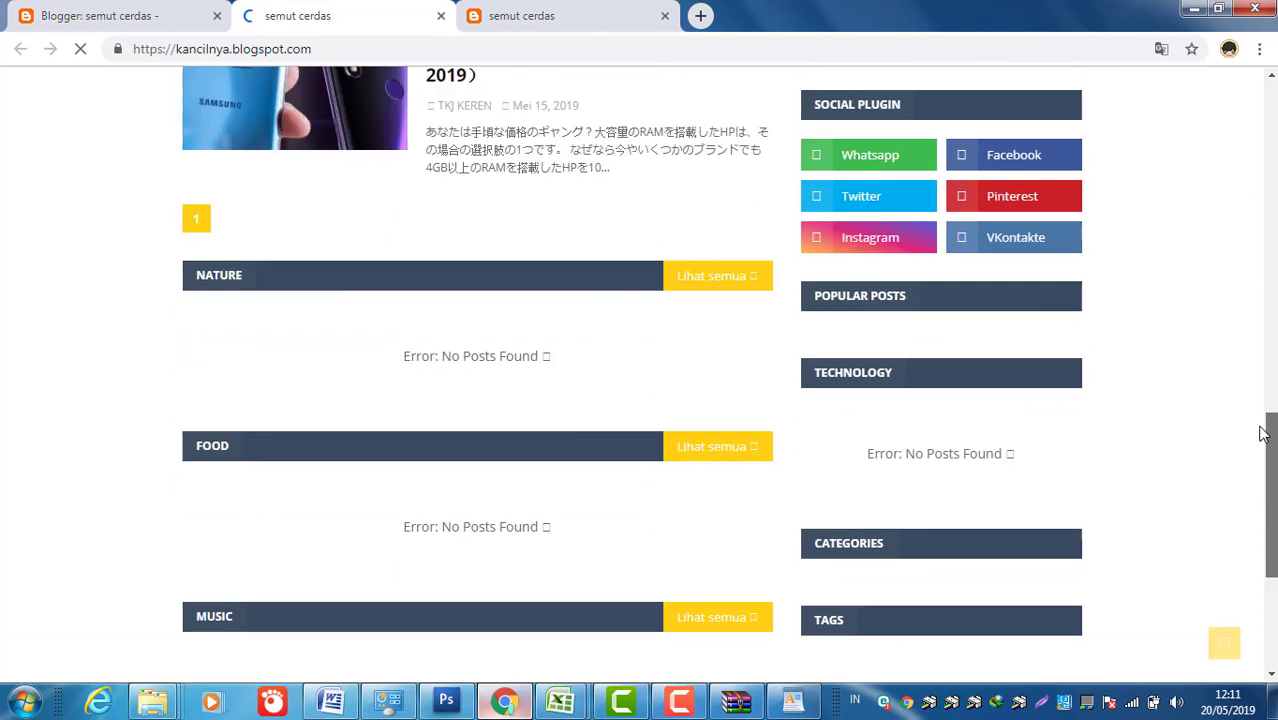
scroll(1270, 148, "down", 6)
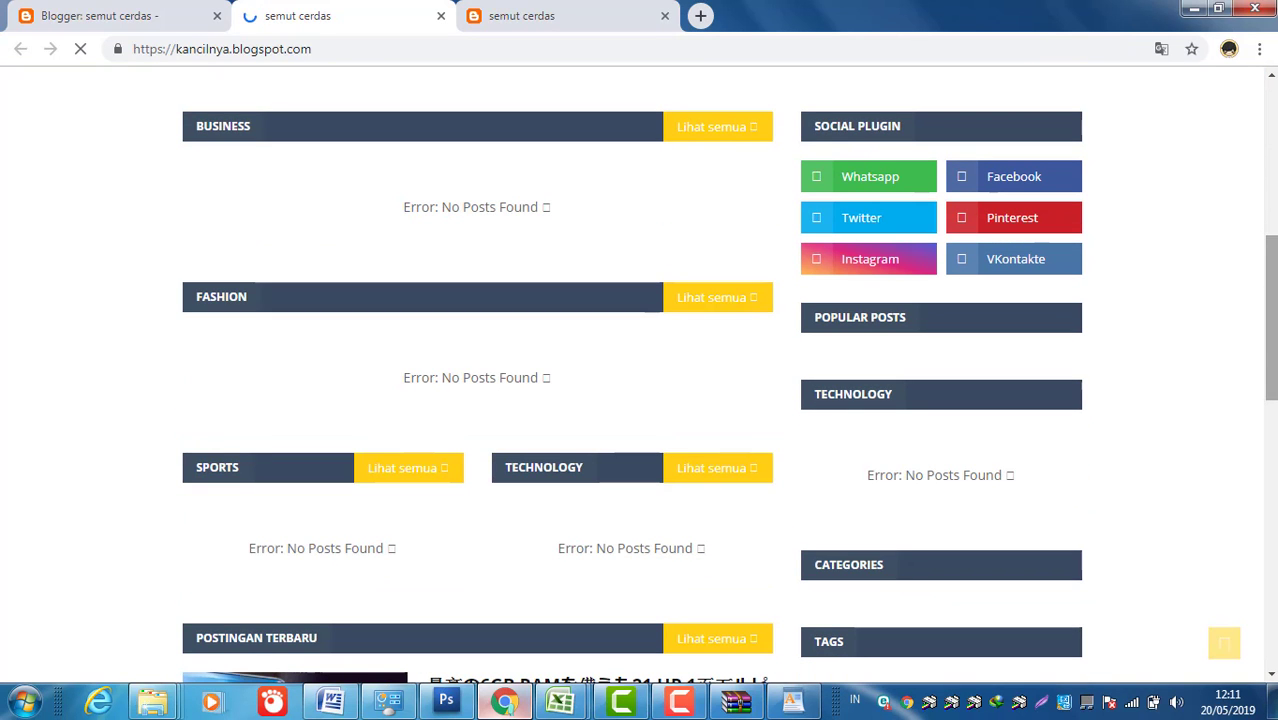
left_click_drag(1267, 320, 1258, 104)
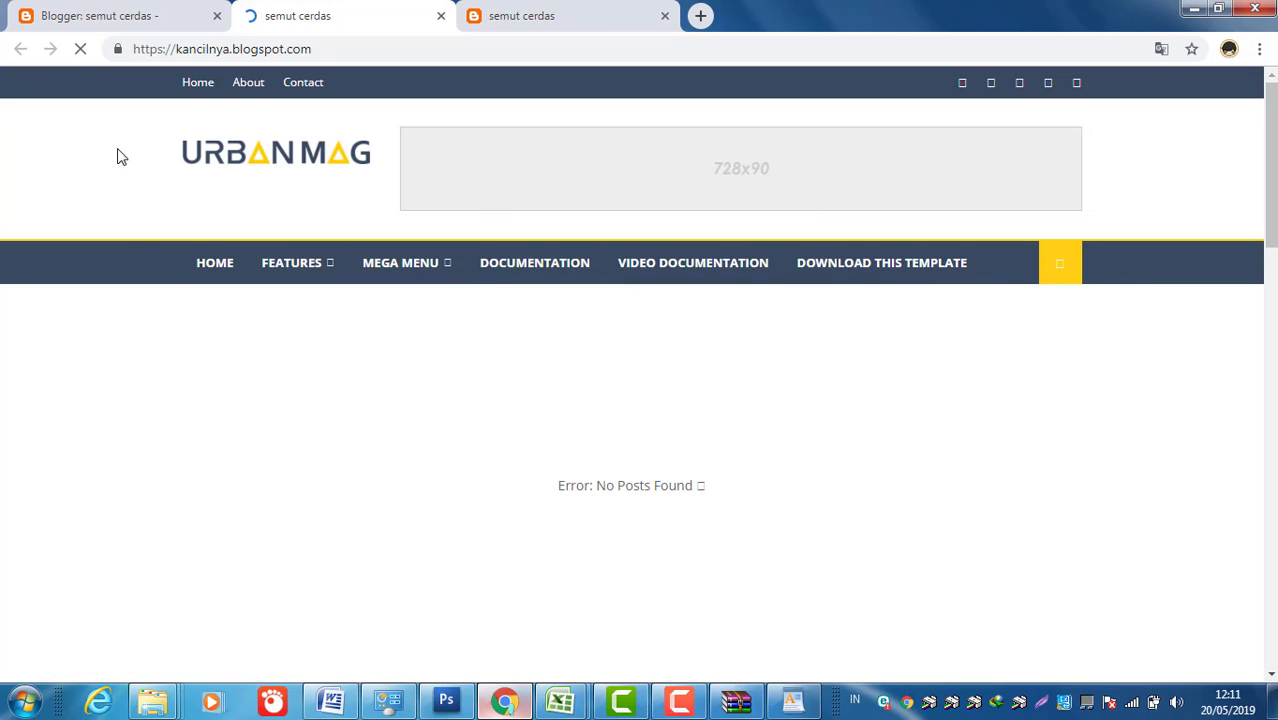
Step: Return to the theme's HTML editor, close the extra blog tabs and the Urban-Mag.zip window, and minimize Chrome
left_click(137, 22)
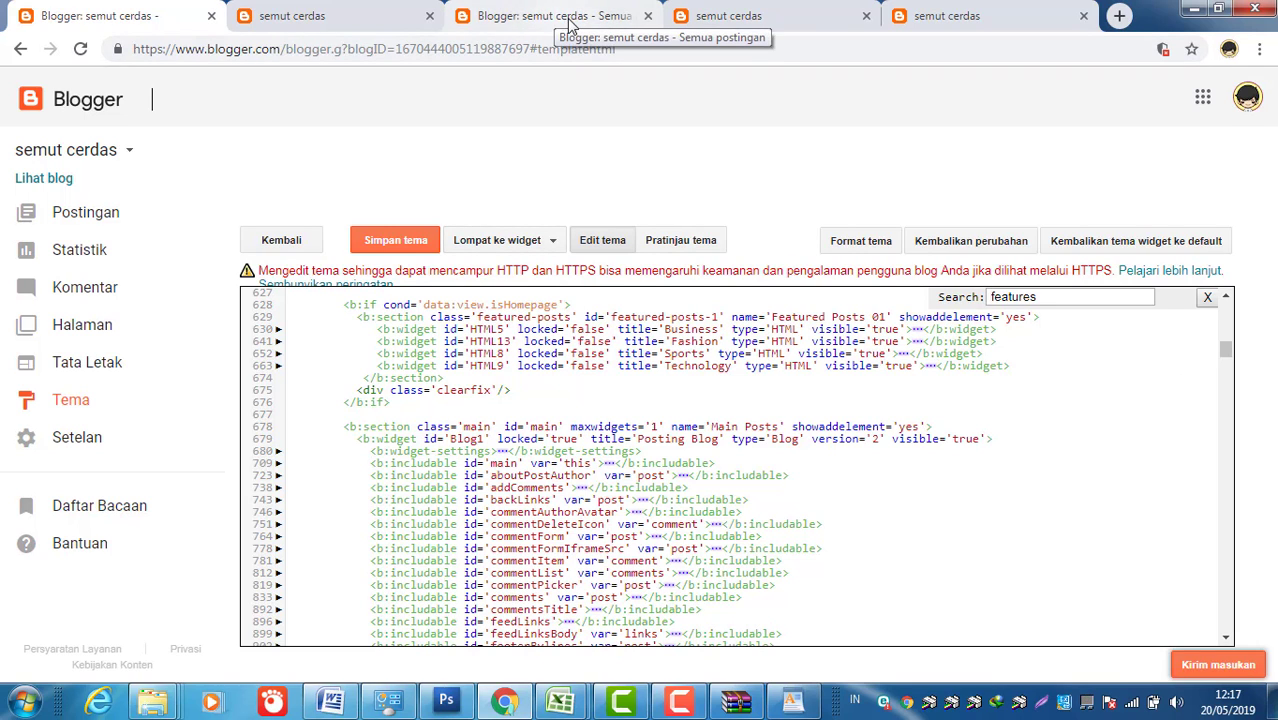
left_click(1015, 20)
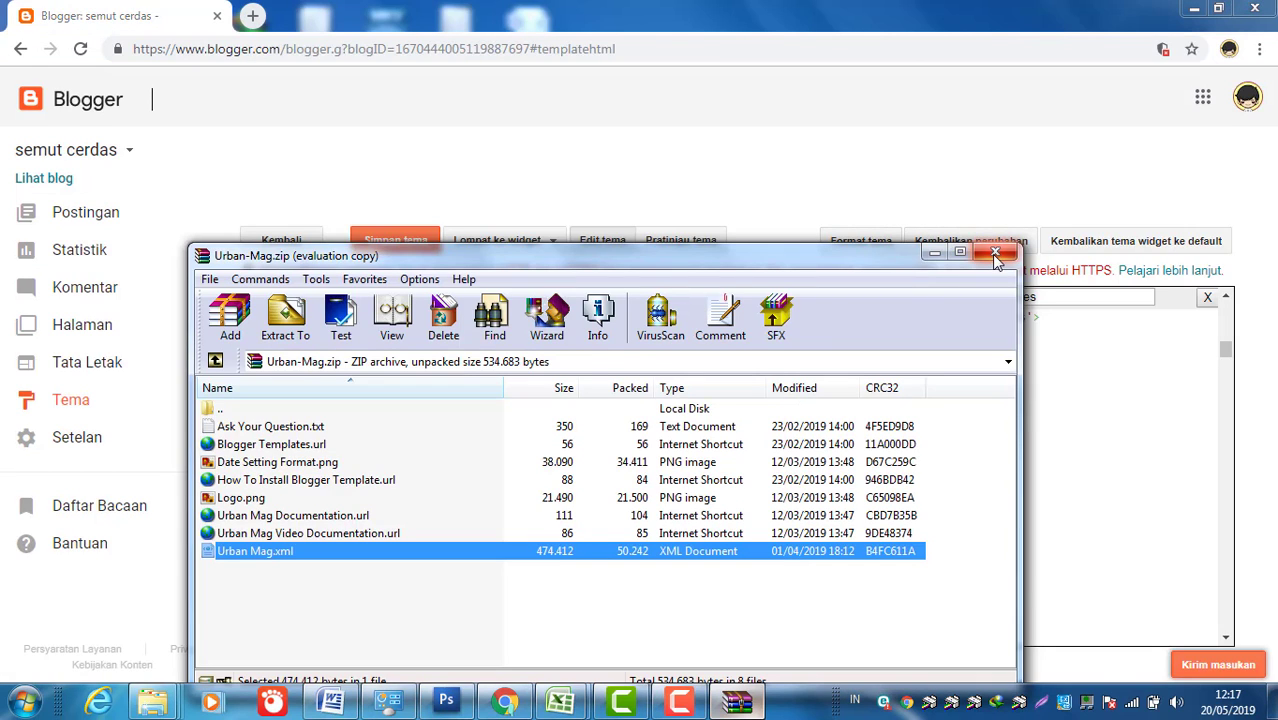
left_click(996, 256)
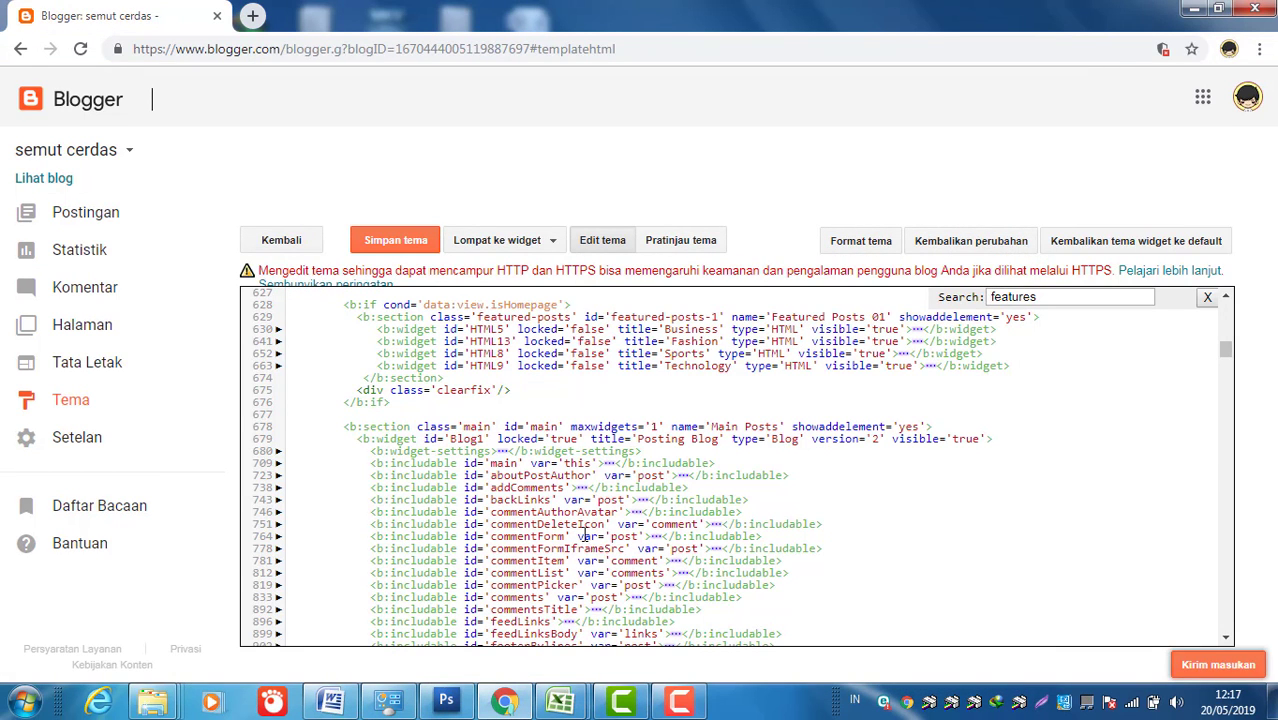
left_click(1193, 8)
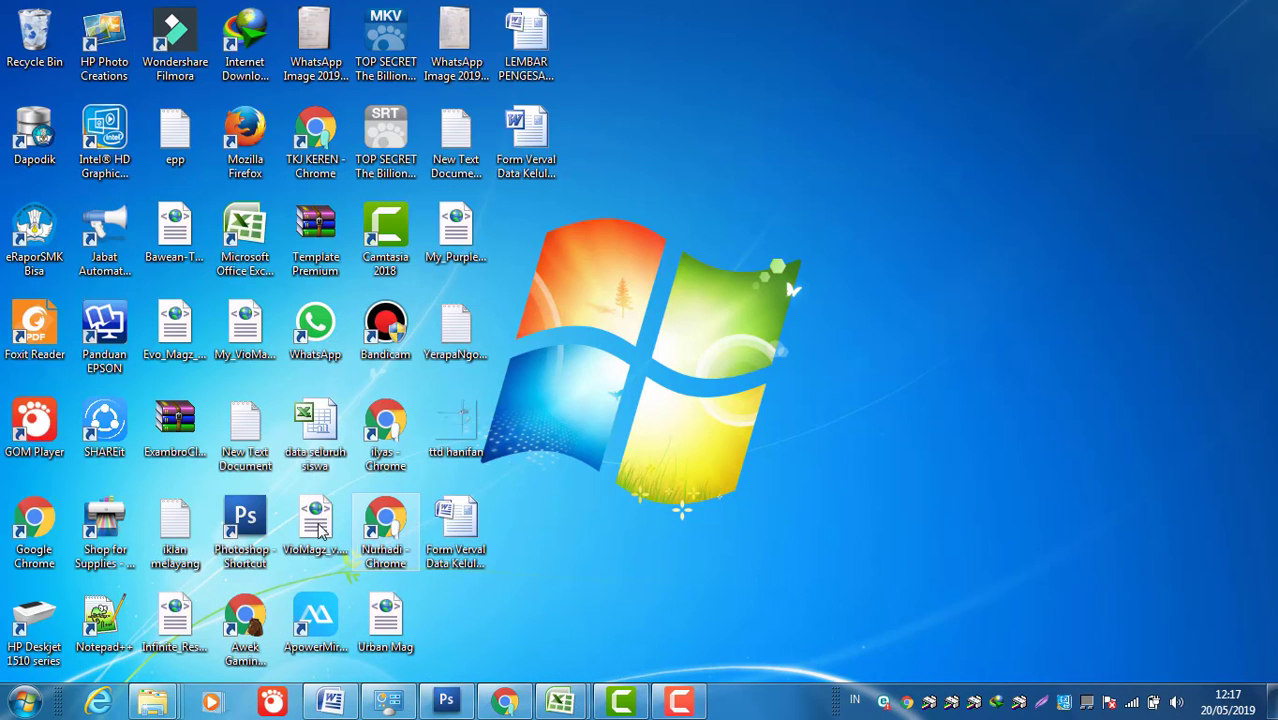
Step: Open the VioMagz_v.2.7.5 XML file from the desktop in WordPad and copy all of its code
left_click(332, 536)
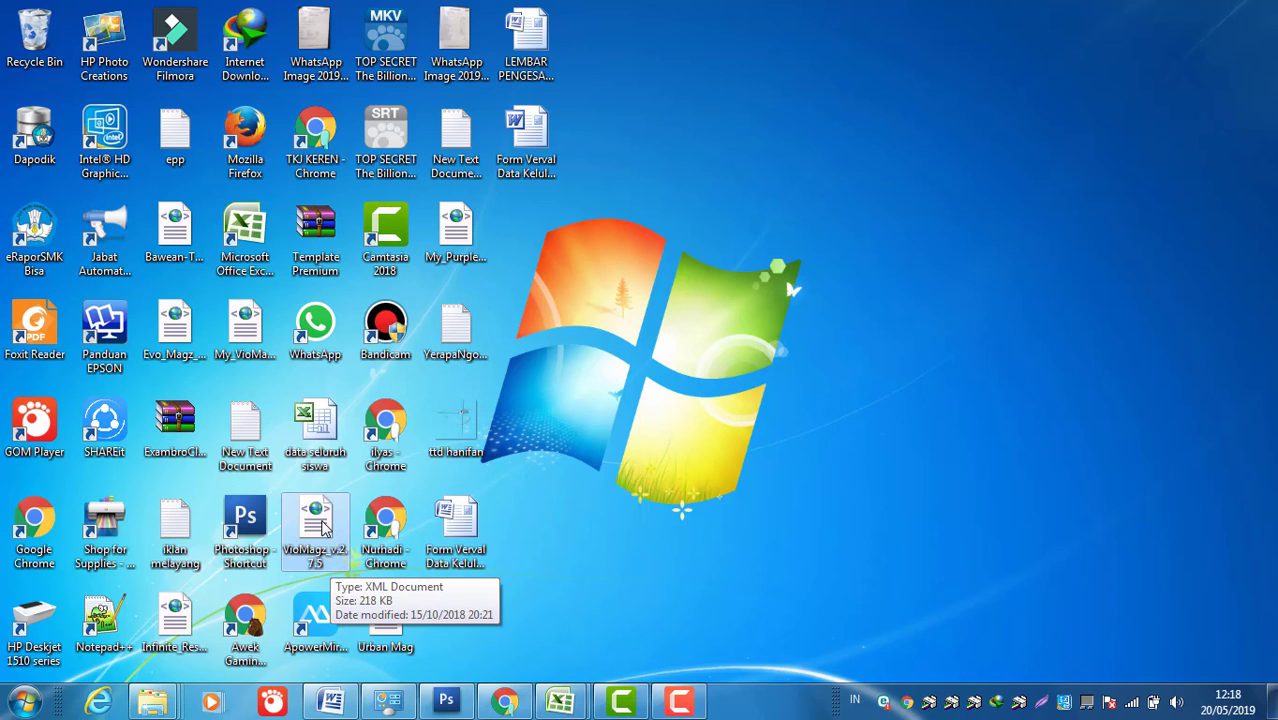
right_click(323, 528)
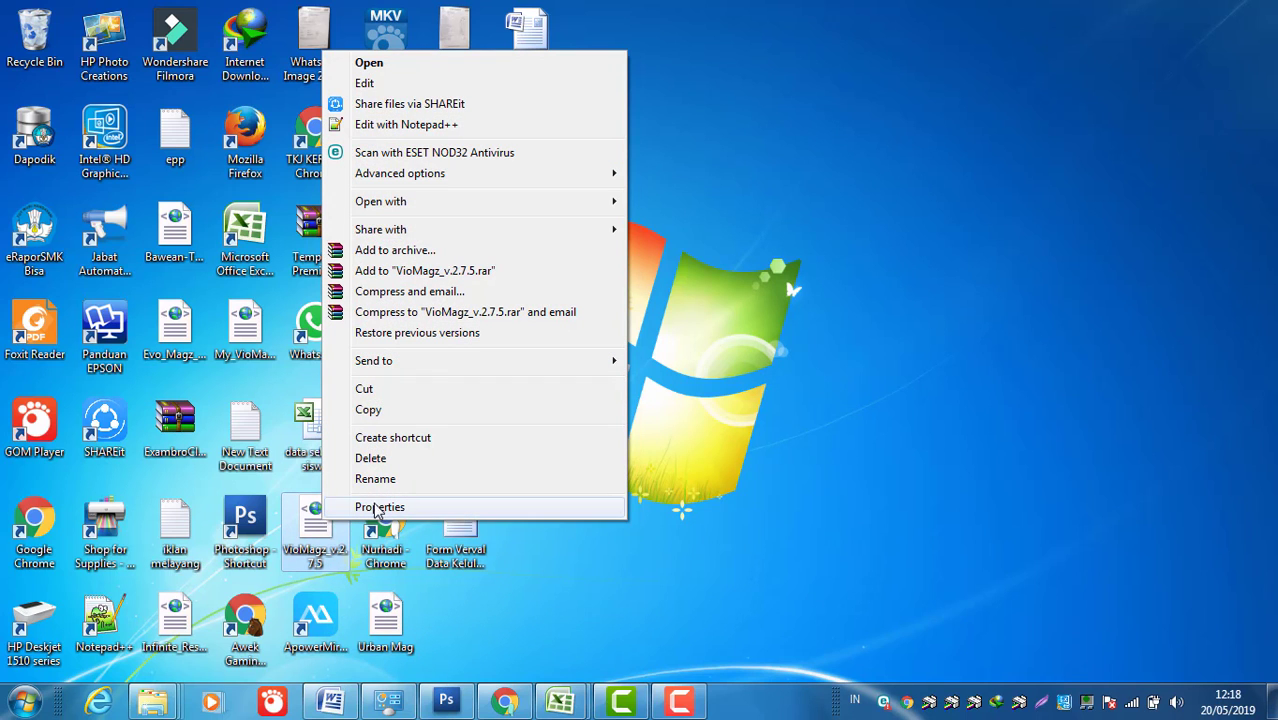
mouse_move(414, 207)
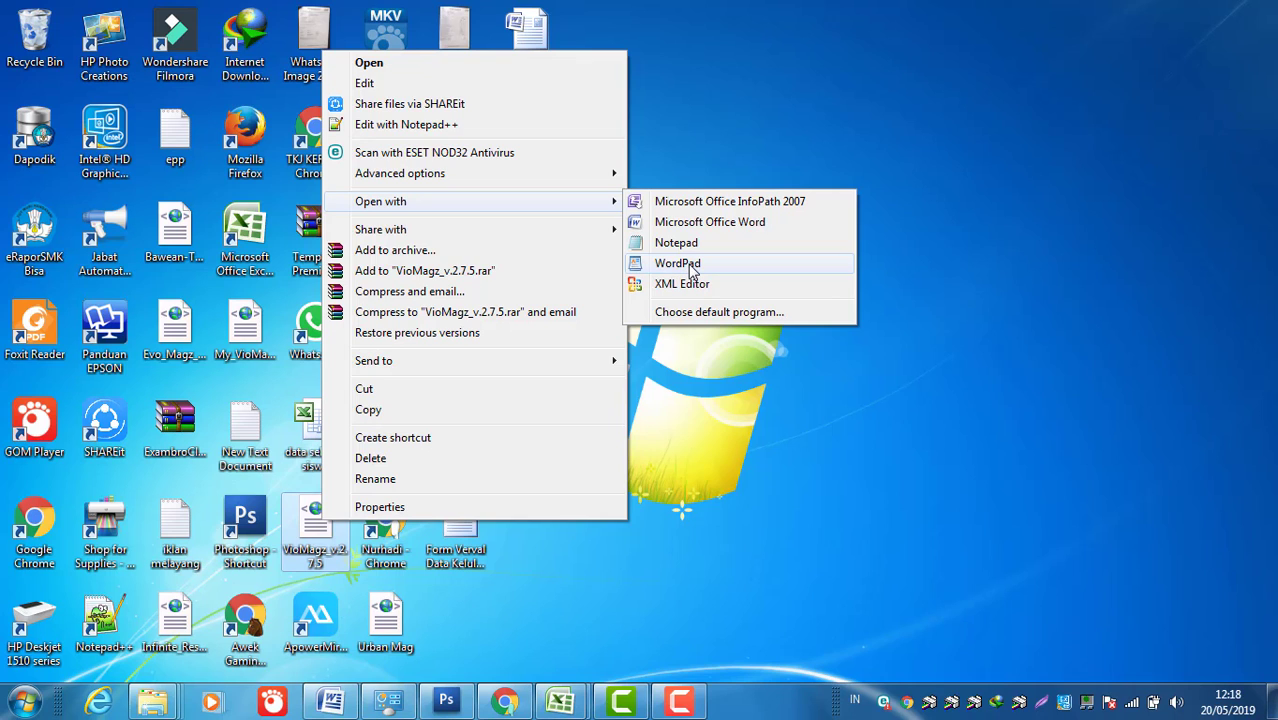
left_click(690, 266)
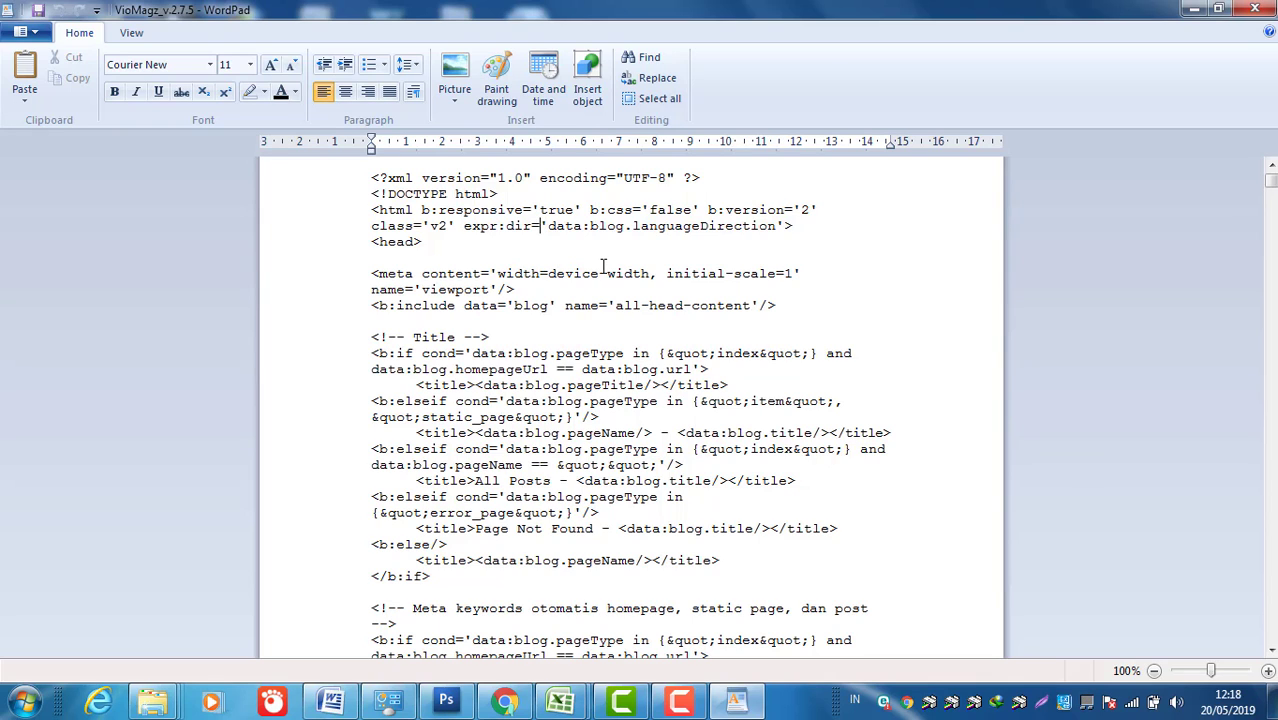
key("ctrl+a")
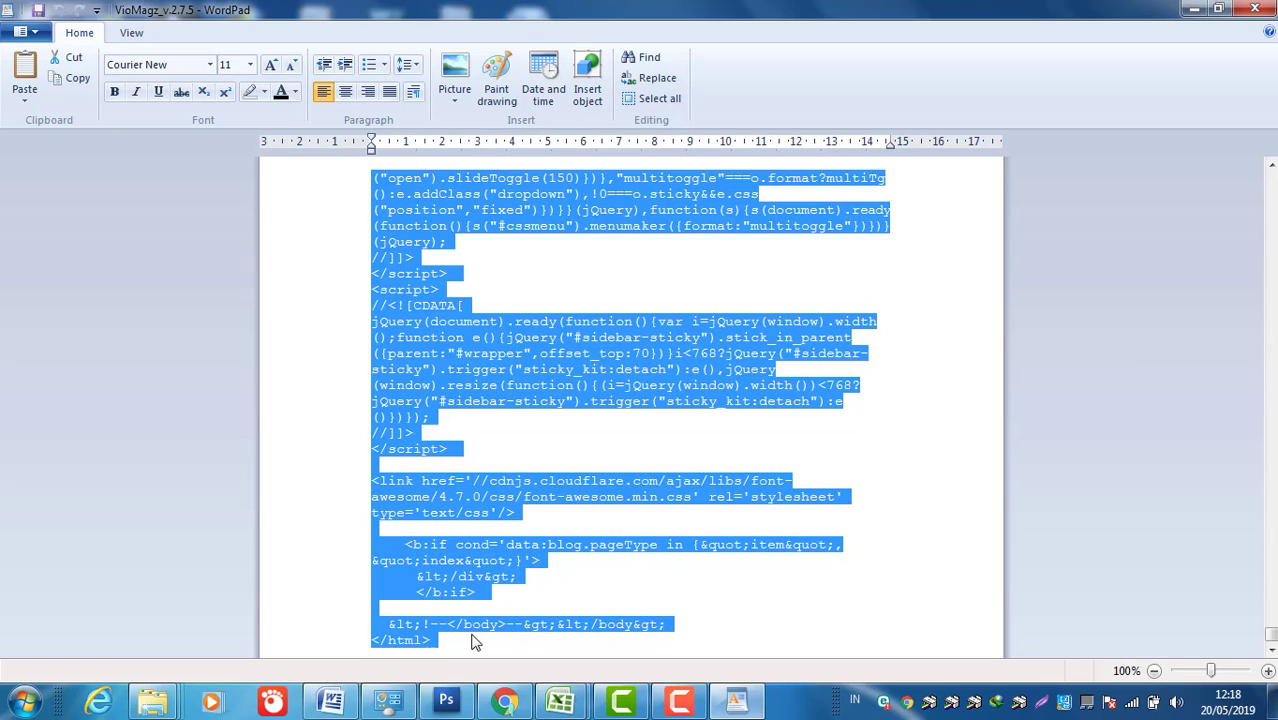
Step: Switch to Chrome, replace all of the semut cerdas theme's HTML with the copied VioMagz code and save the theme
left_click(507, 705)
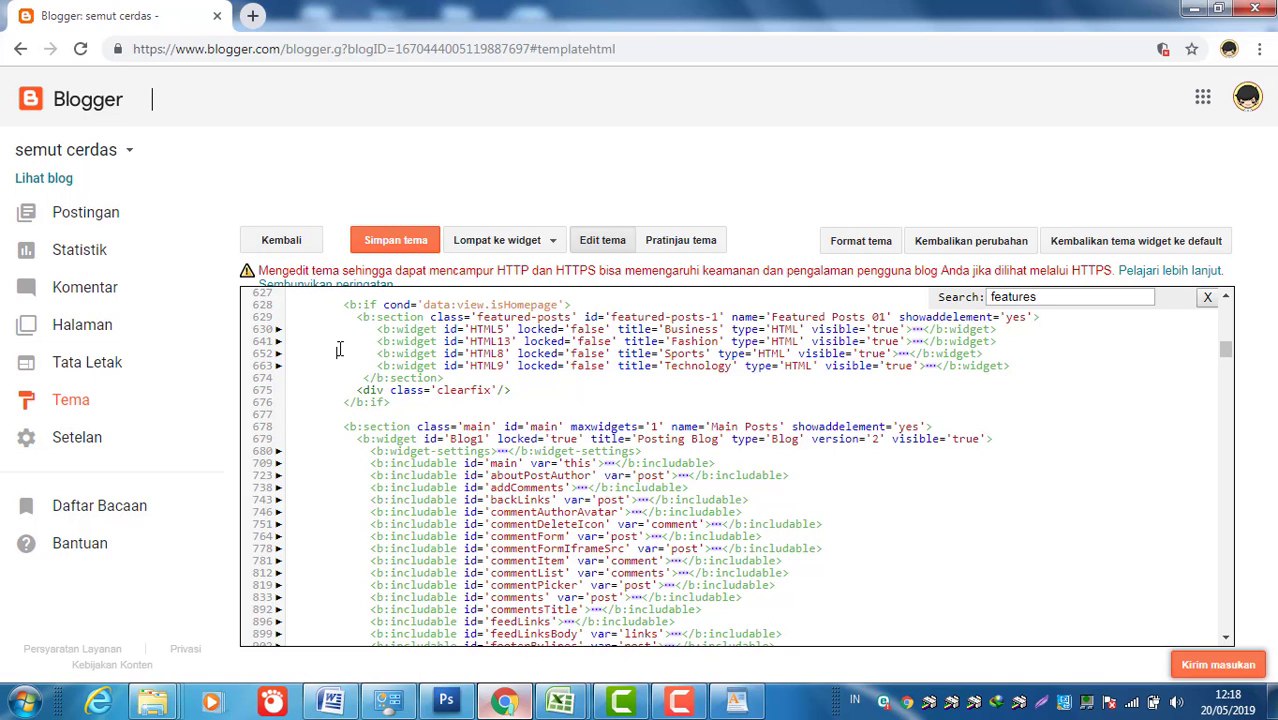
key("ctrl+a")
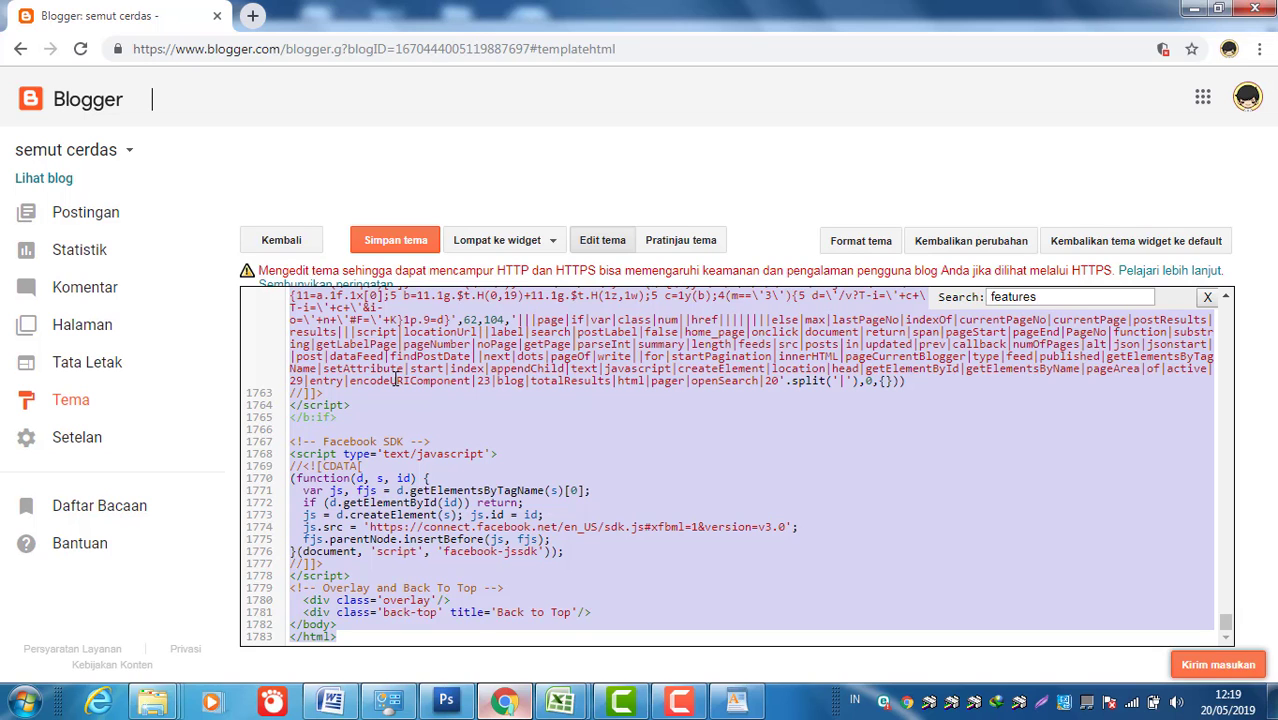
key("ctrl+v")
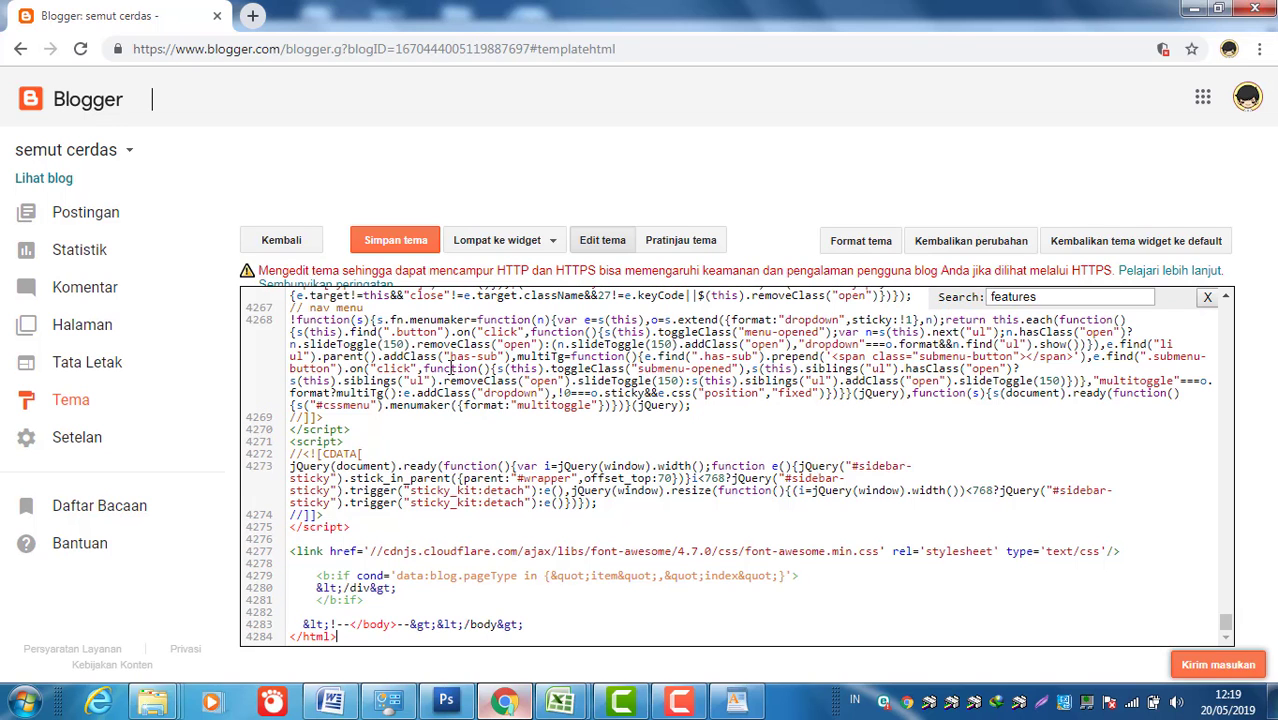
left_click(394, 246)
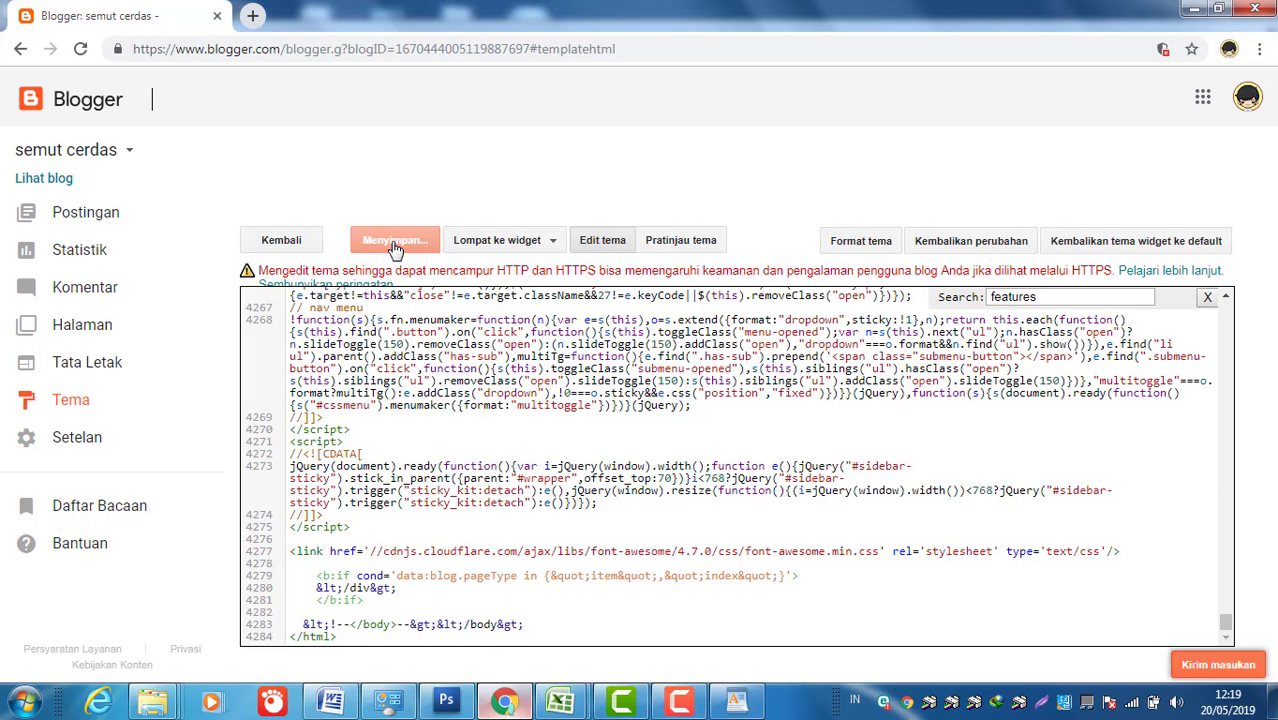
Step: View the live semut cerdas blog, dismiss the translation offer and examine the header menu items and their submenus
left_click(44, 180)
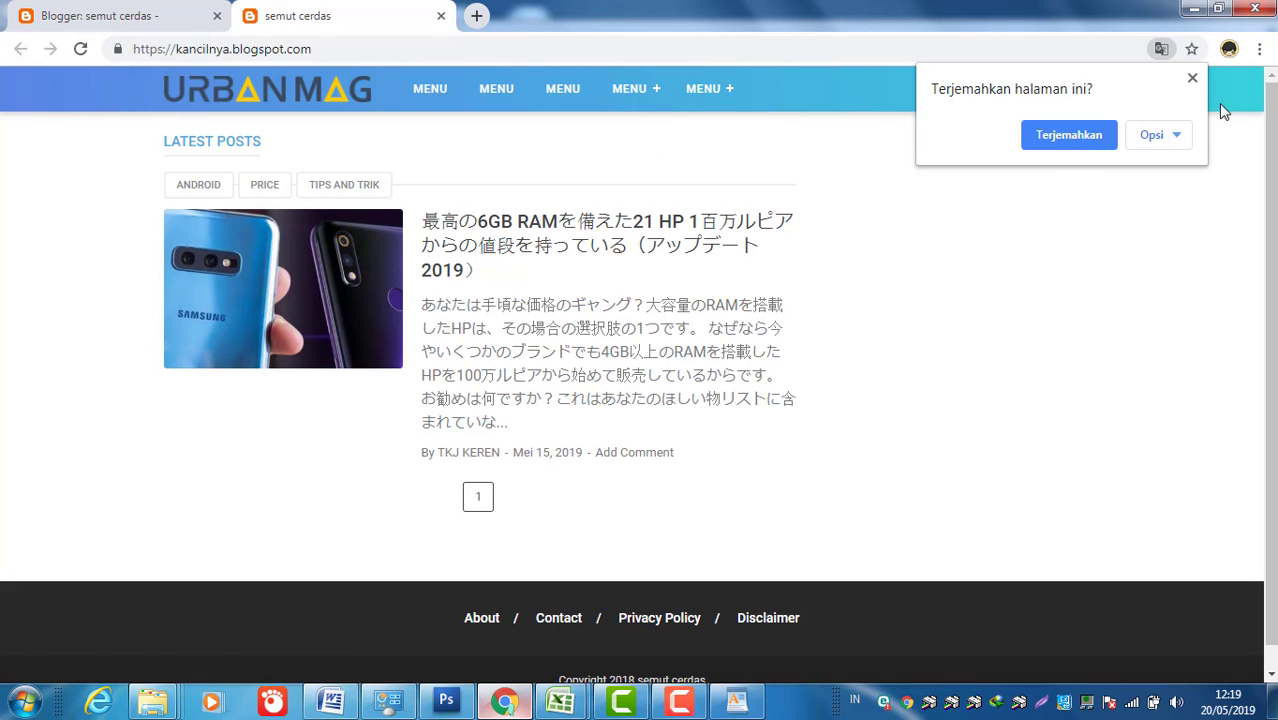
left_click(1192, 78)
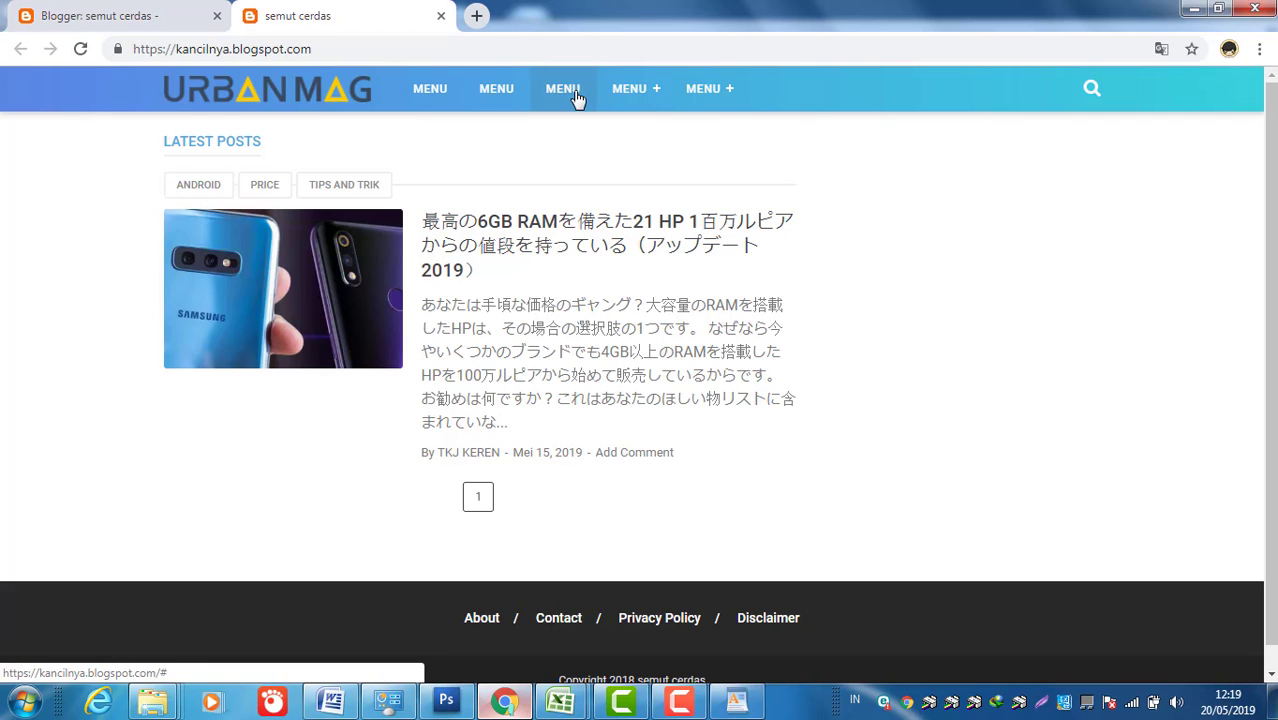
mouse_move(632, 84)
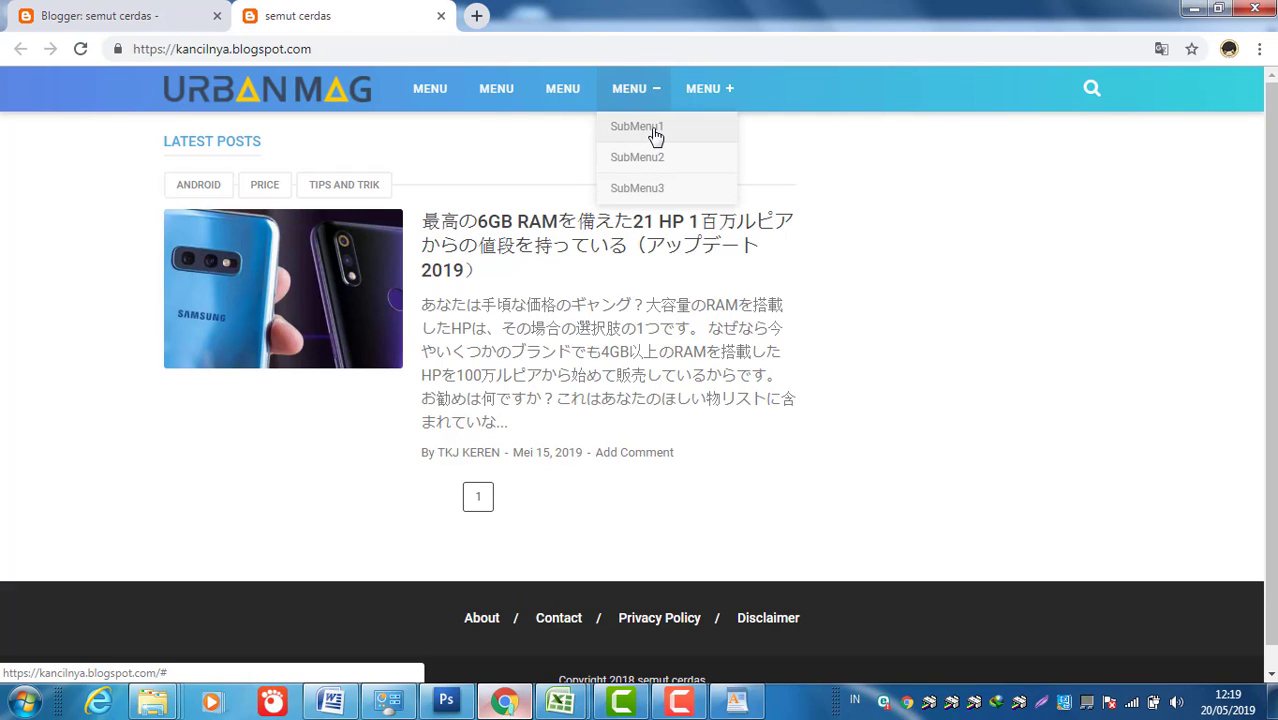
mouse_move(703, 90)
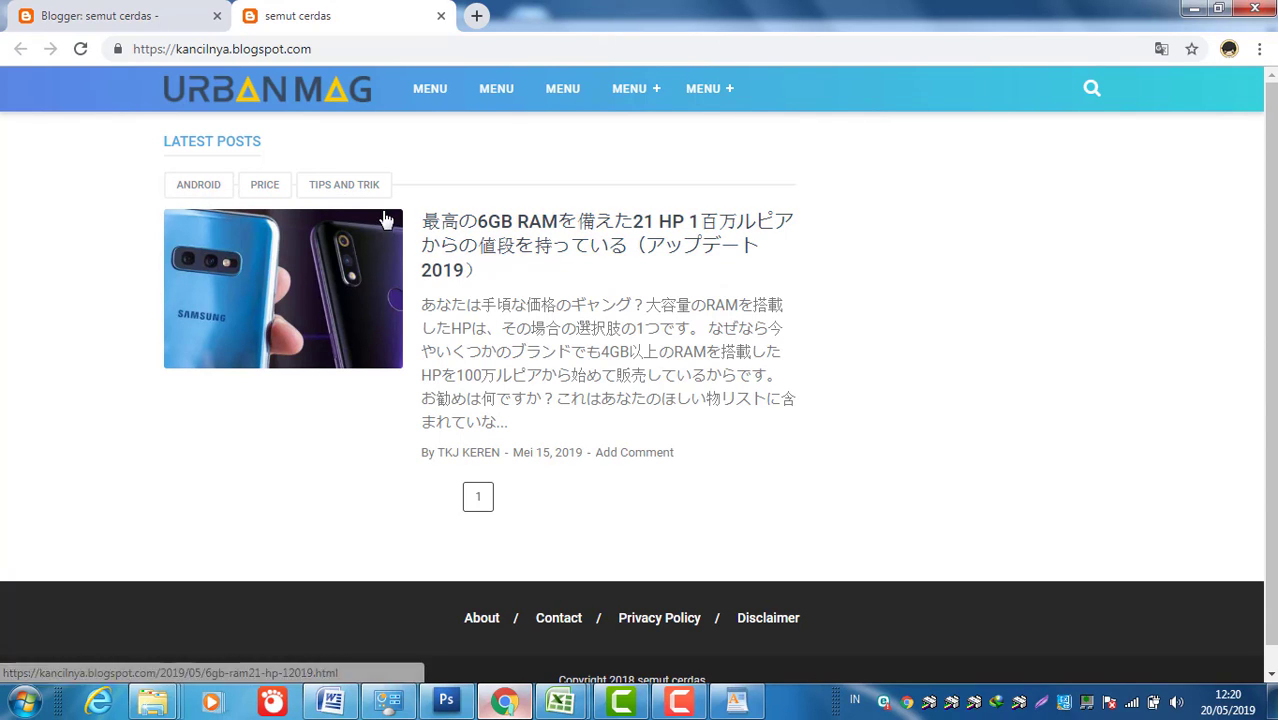
Step: Search the theme's HTML for "submenu1" to locate the header navigation menu code, checking the submenu name on the live blog
left_click(143, 17)
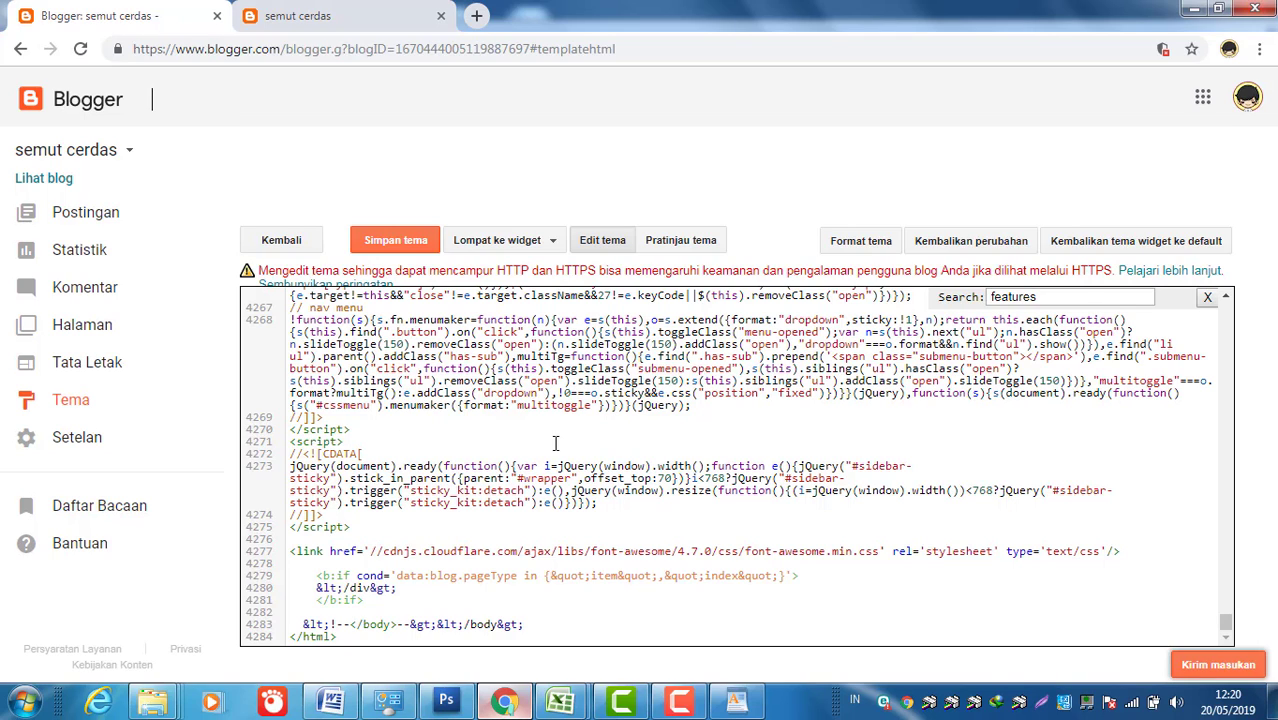
left_click(1046, 297)
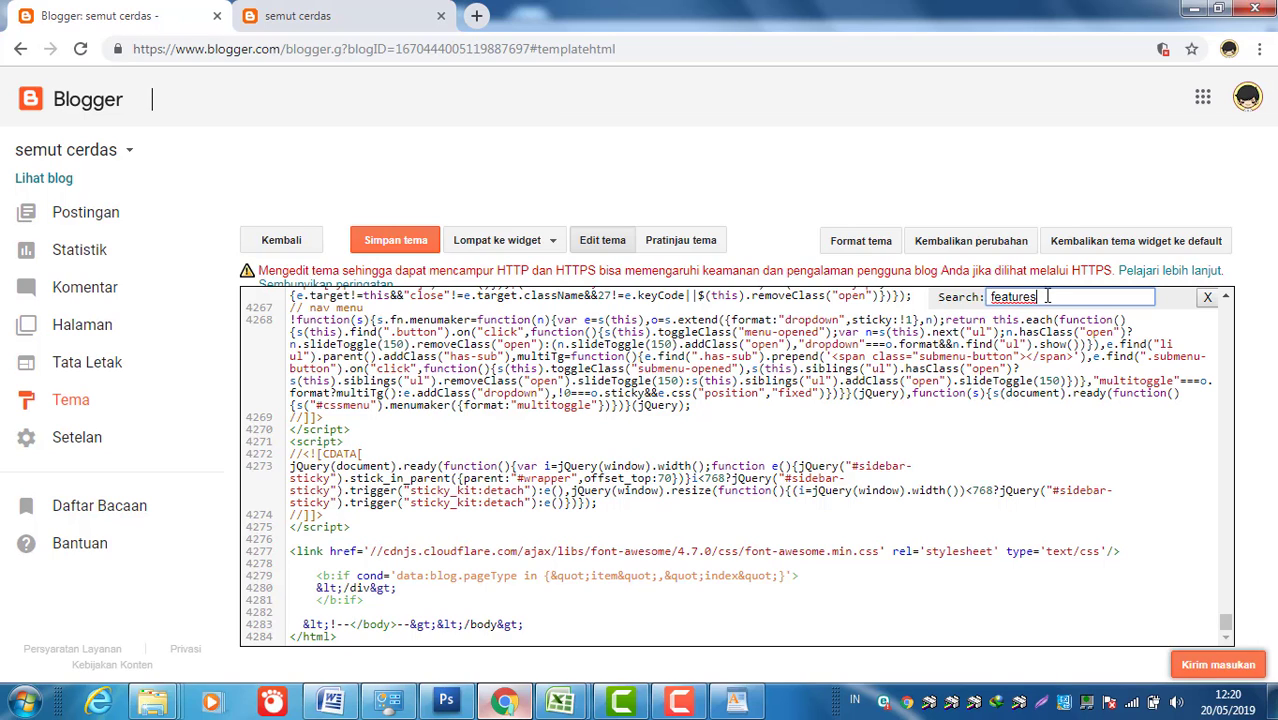
double_click(1046, 297)
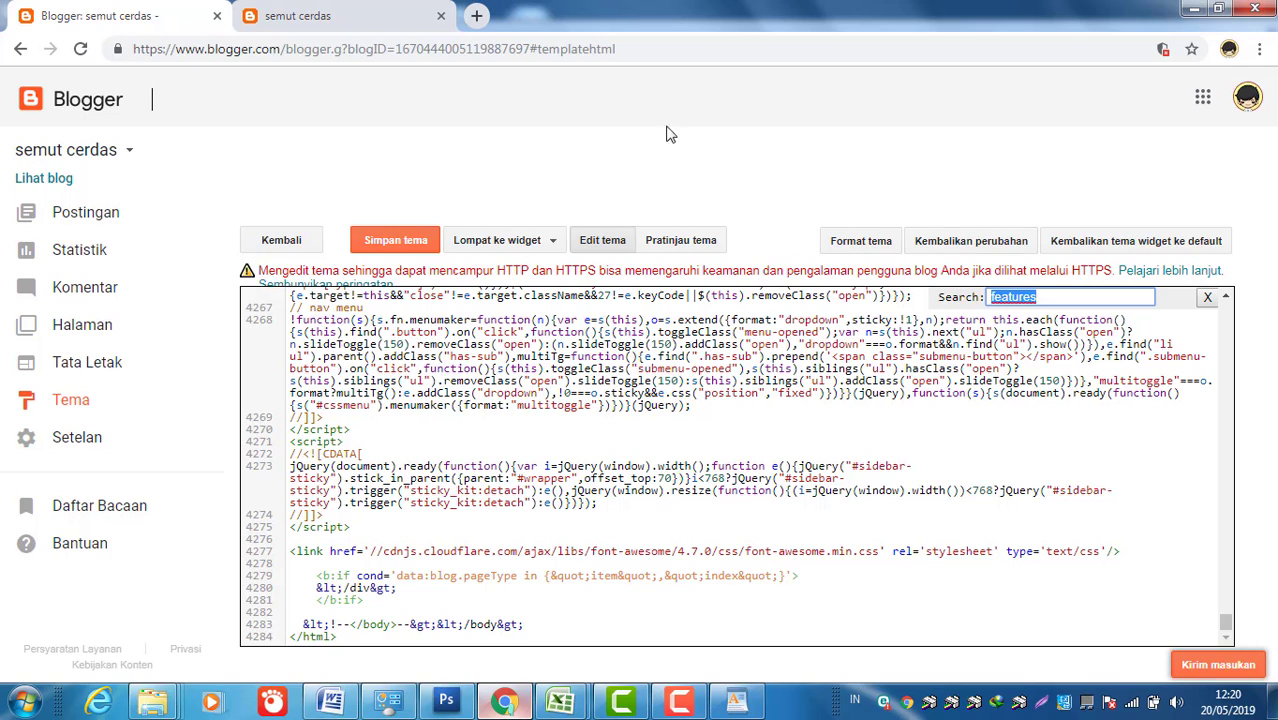
left_click(337, 18)
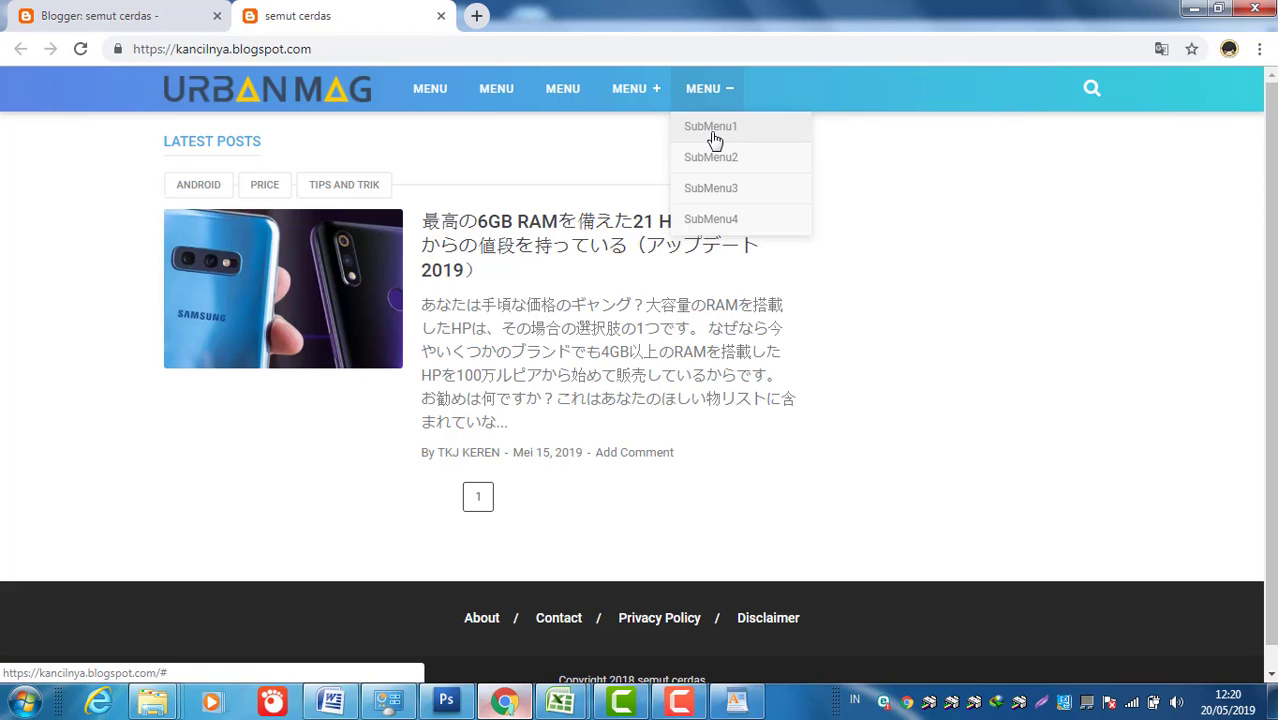
left_click(93, 17)
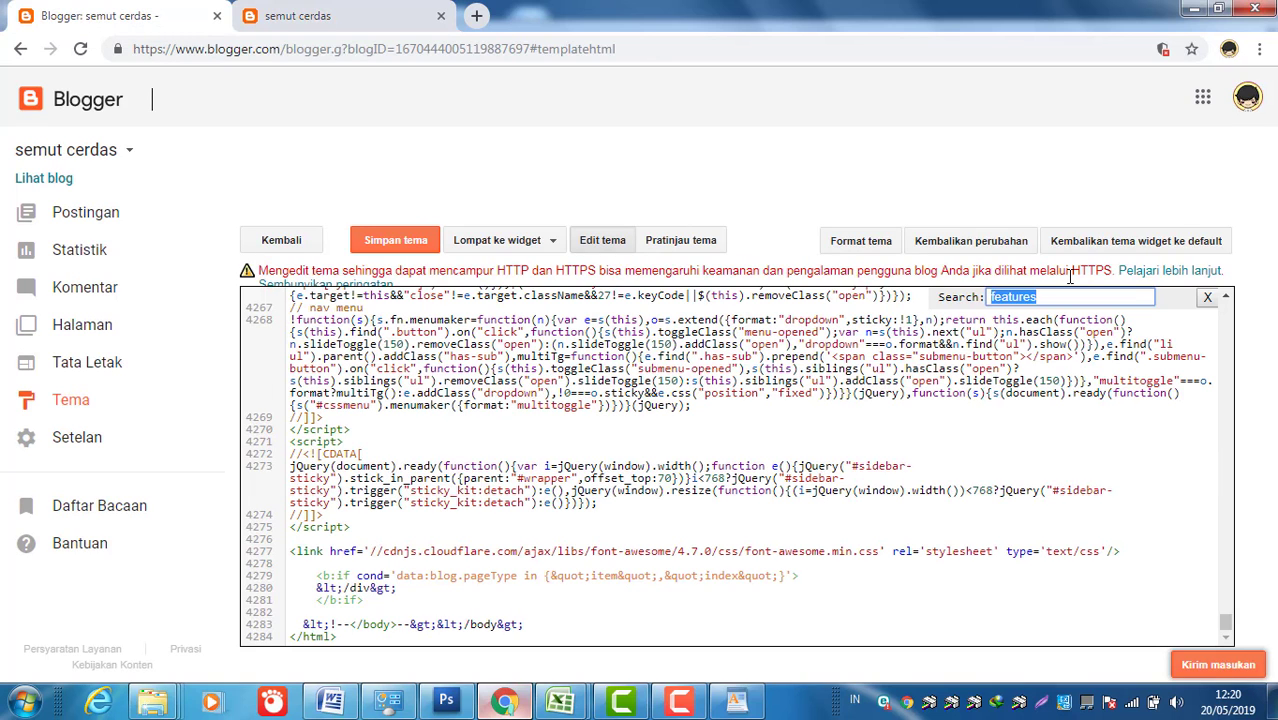
type("submenu1")
key("Return")
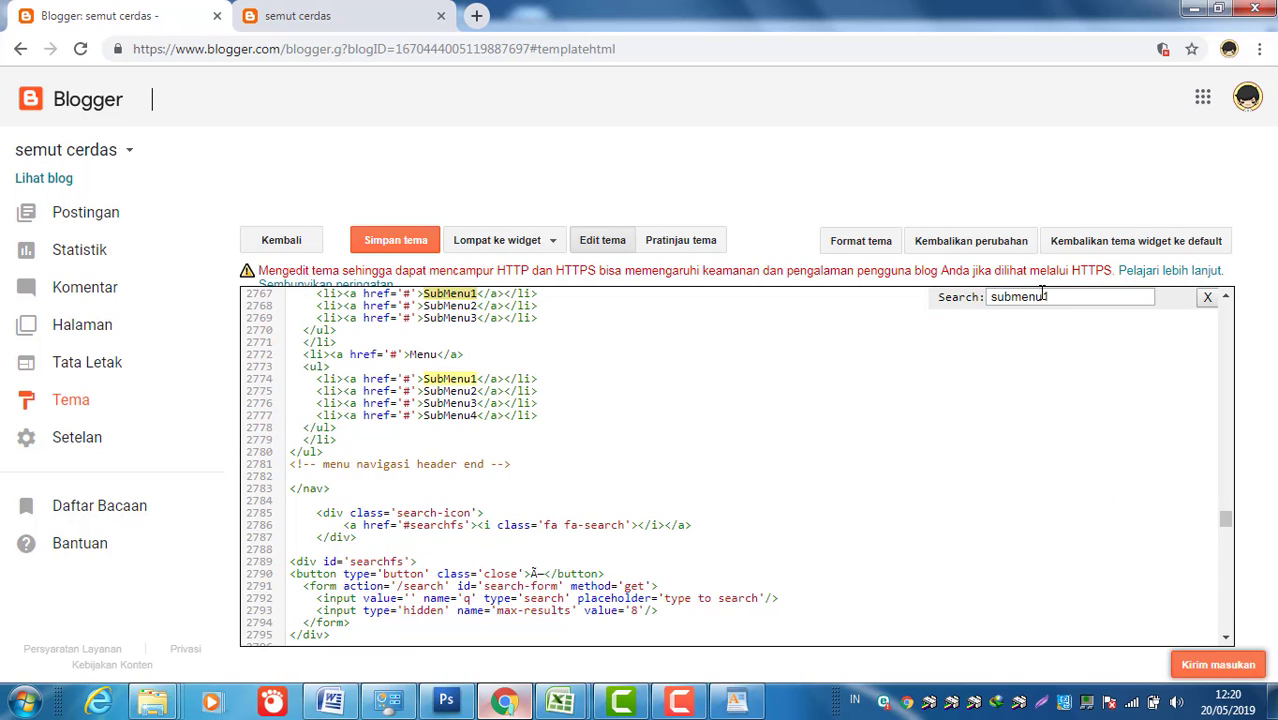
left_click(1226, 298)
left_click(1227, 299)
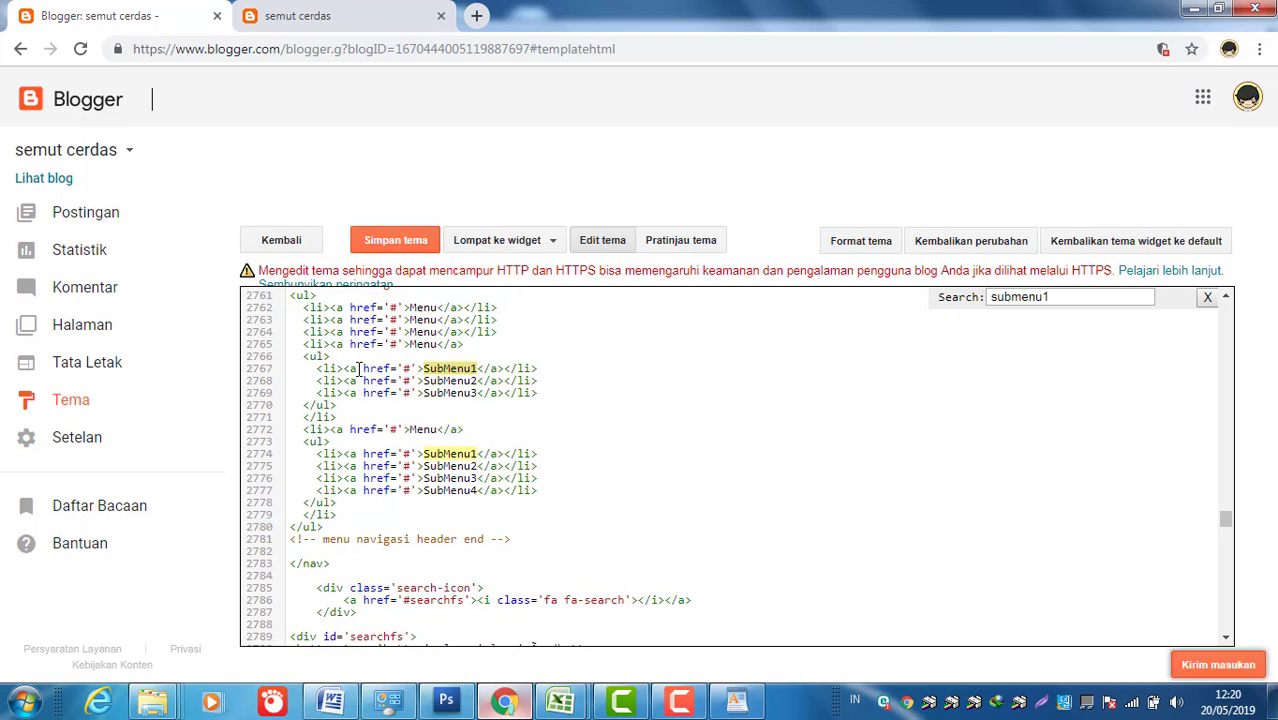
left_click(1226, 298)
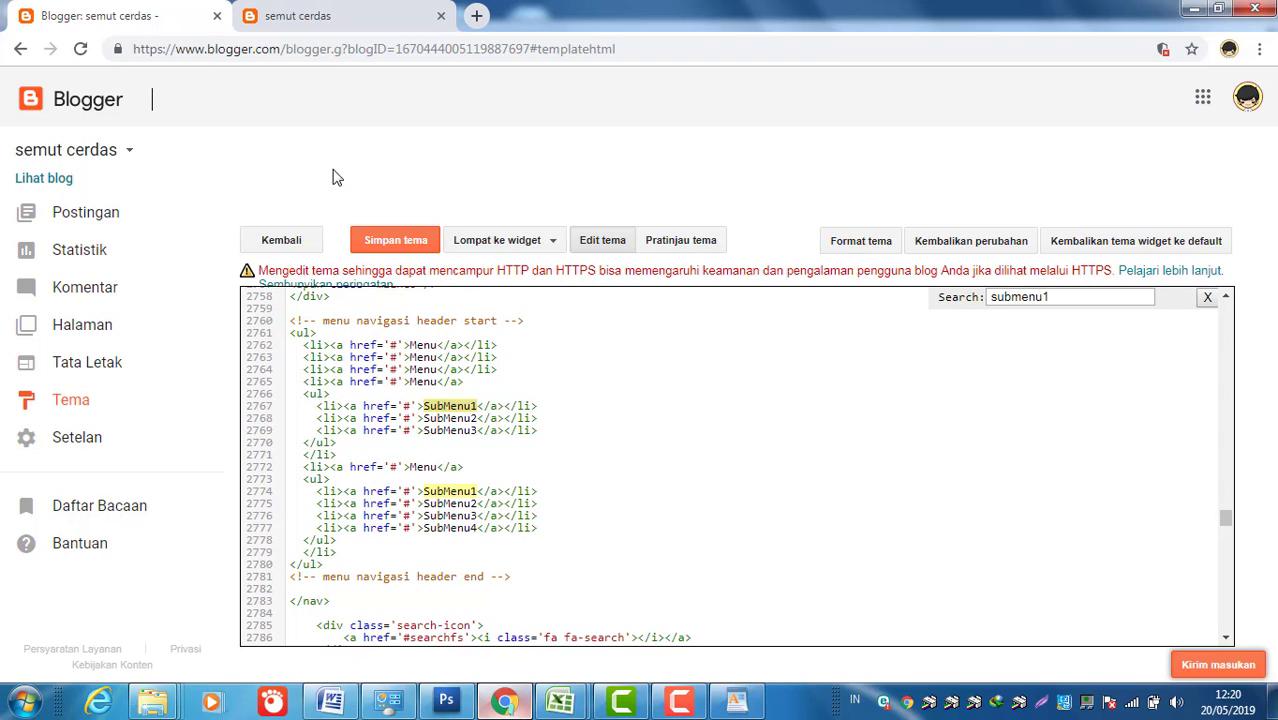
Step: Delete the two Menu items with submenus, lines 2765 to 2779, from the header navigation code and save the theme
left_click(280, 22)
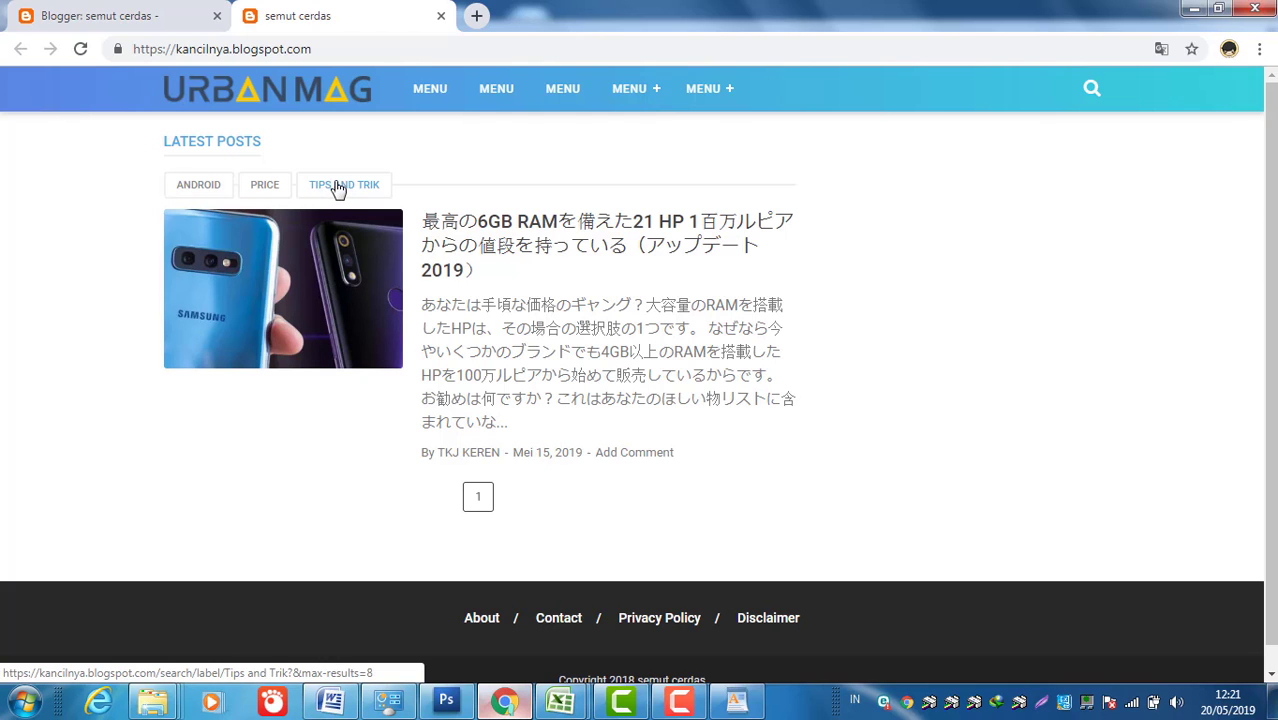
left_click(174, 20)
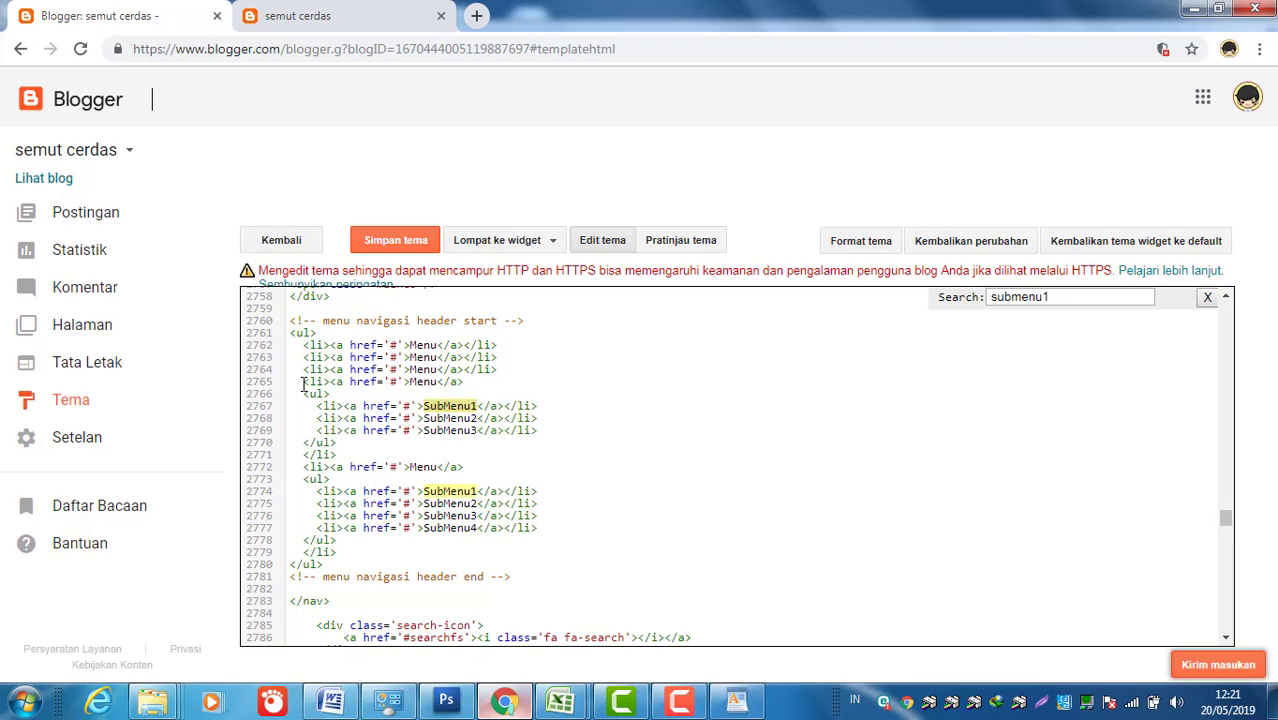
left_click_drag(303, 382, 364, 390)
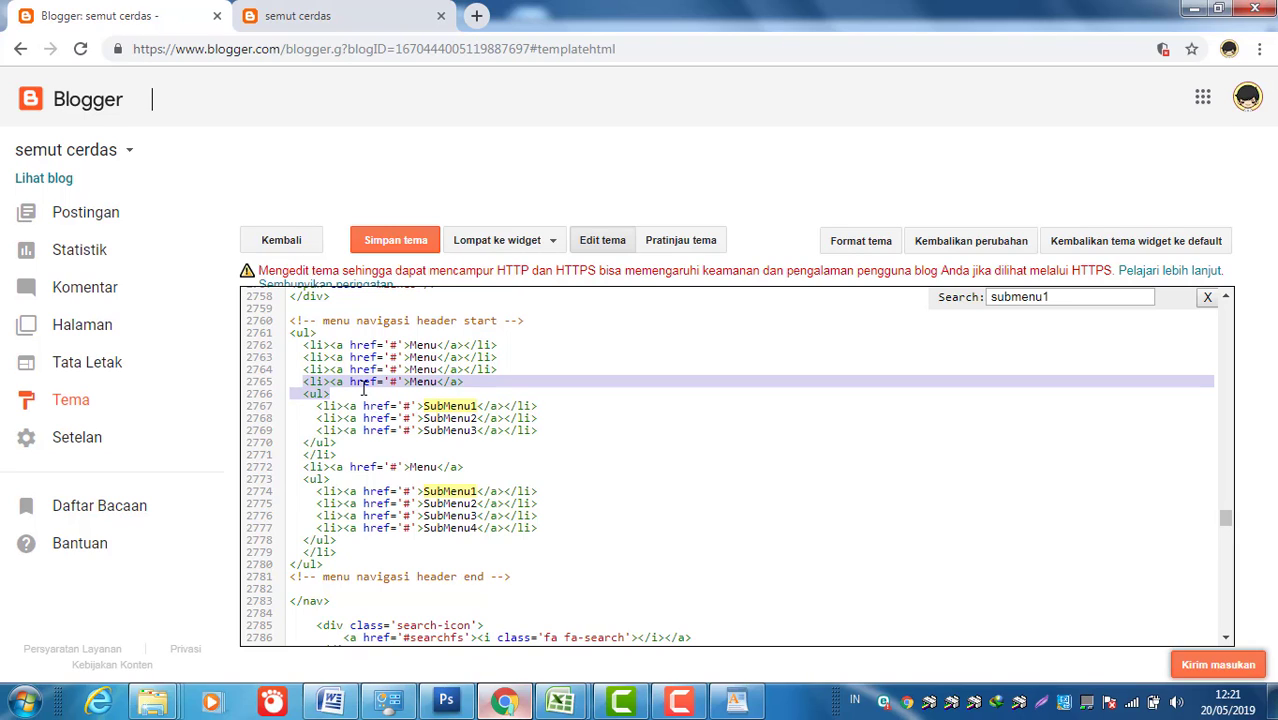
left_click(468, 382)
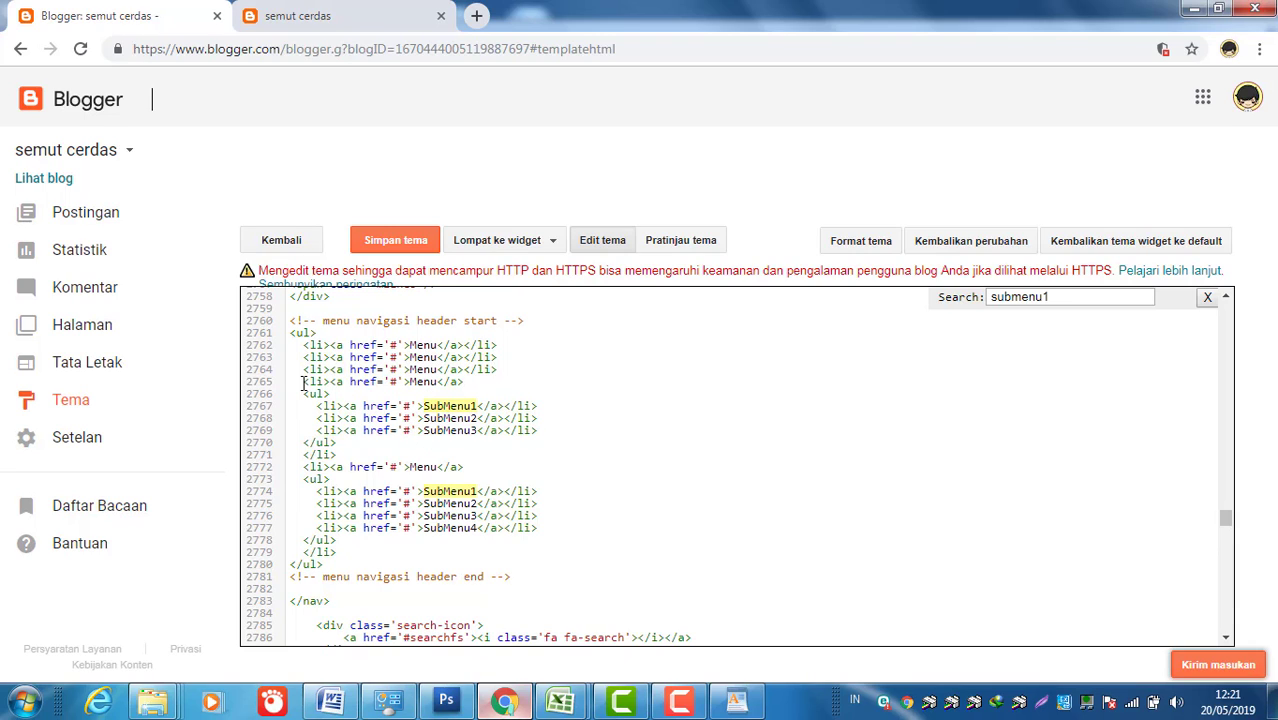
left_click_drag(303, 382, 404, 553)
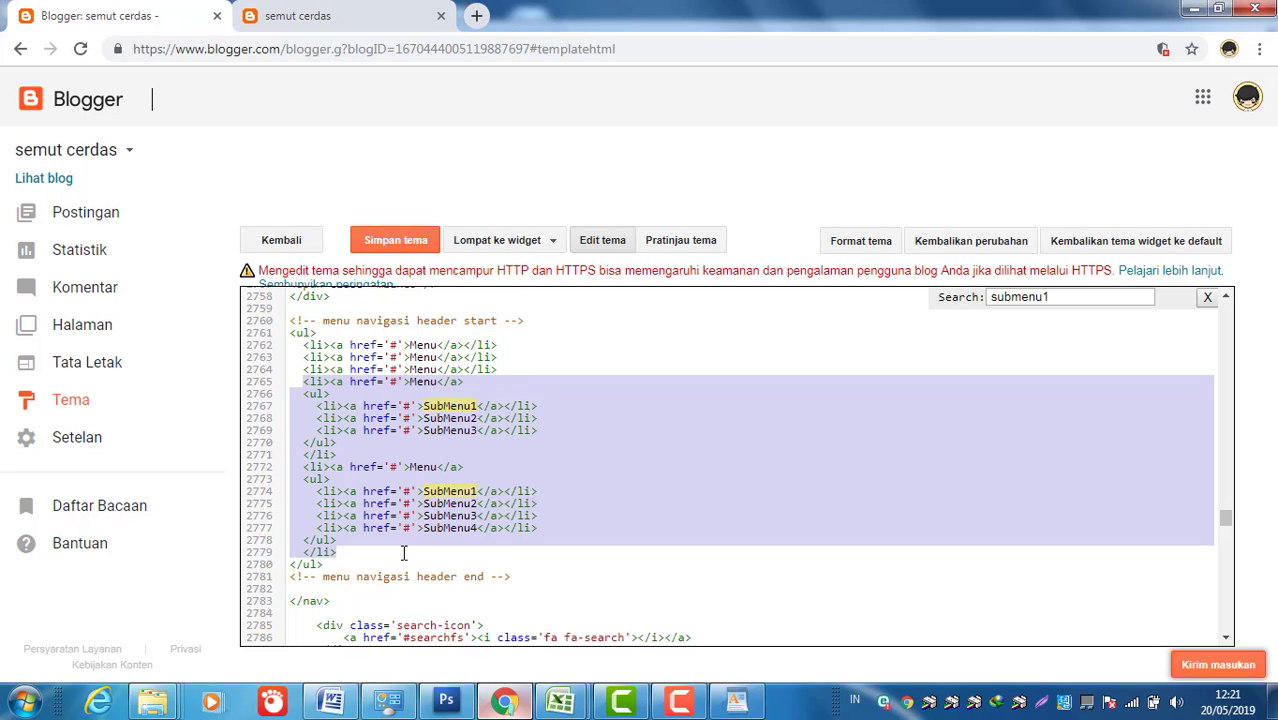
key("Delete")
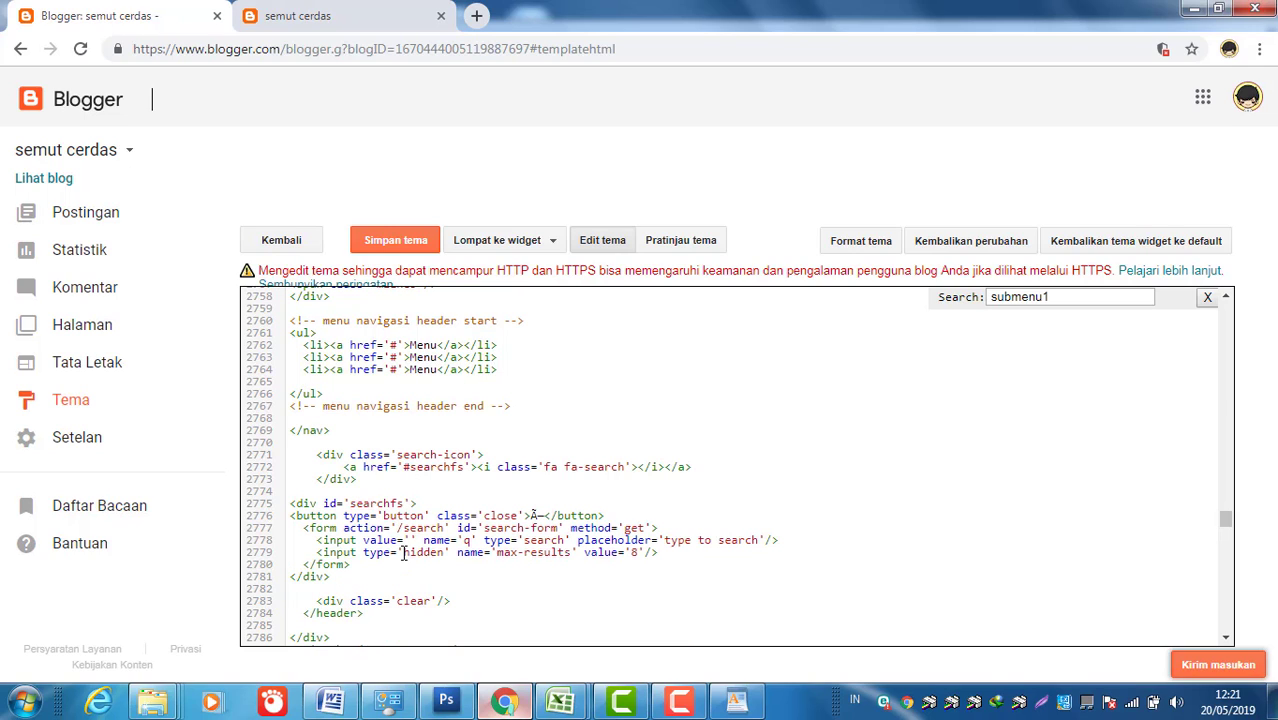
left_click(391, 250)
Step: Rename the first Menu item in the header navigation code as Android
left_click(302, 394)
left_click(315, 369)
key("Right")
key("Right")
key("Right")
left_click_drag(469, 370, 481, 370)
left_click_drag(437, 345, 411, 345)
type("Android")
Step: Check the live blog, then open the blog's Postingan list in a new tab and examine the post's labels
left_click(336, 20)
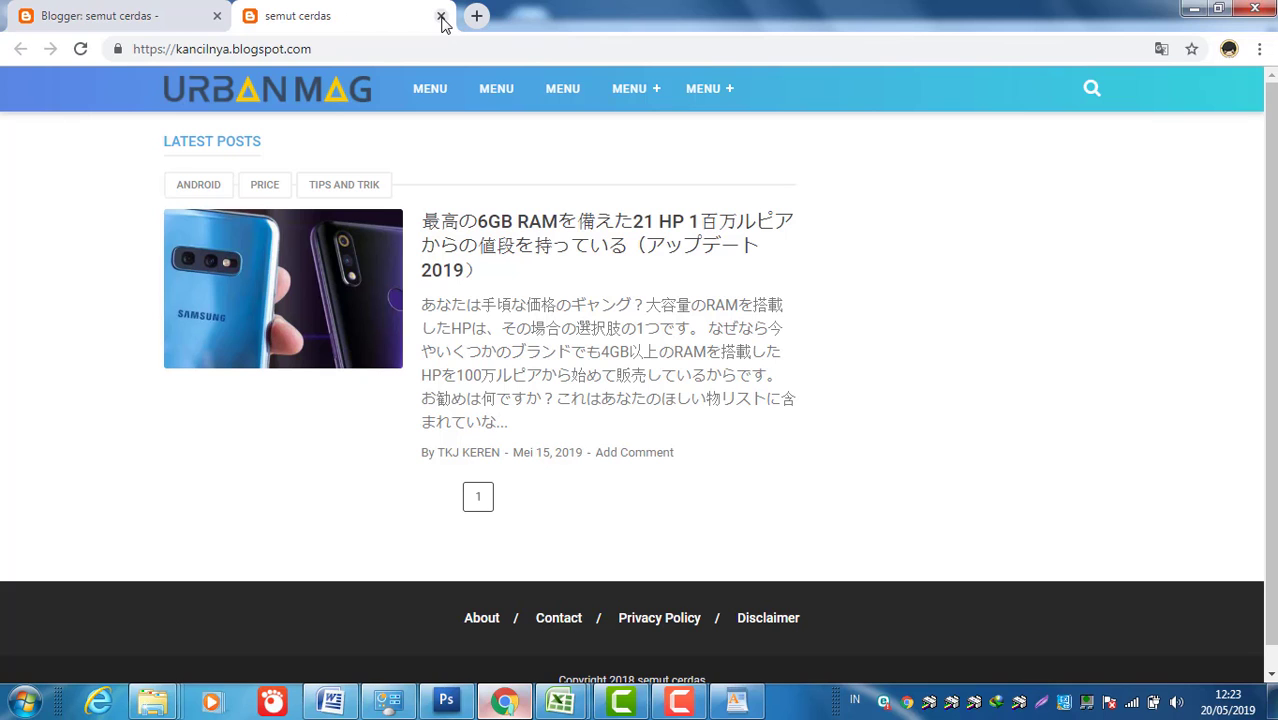
left_click(150, 15)
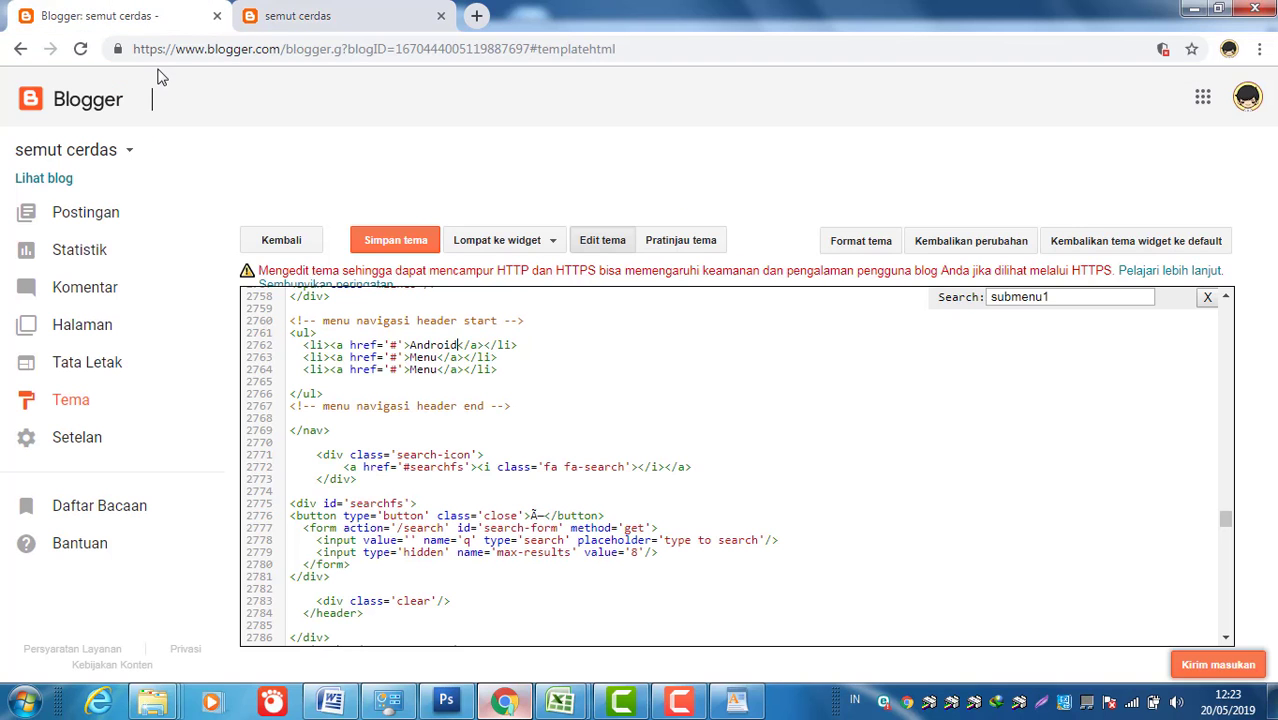
right_click(102, 215)
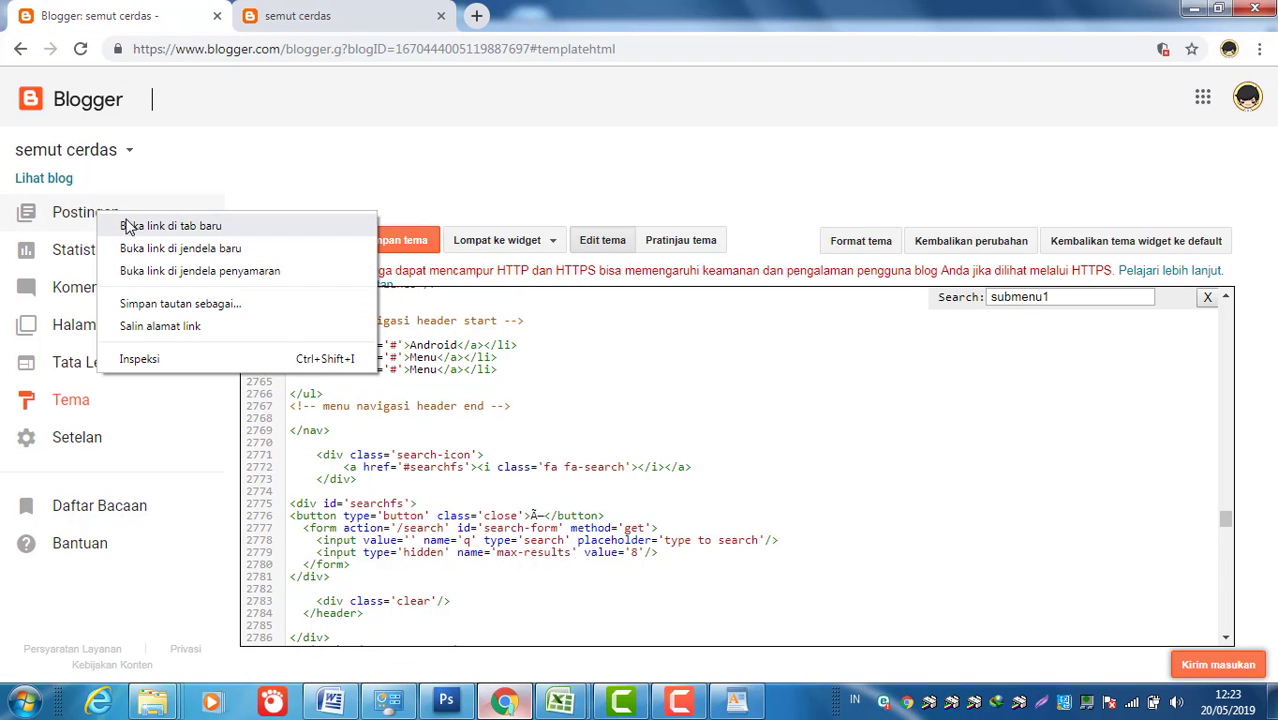
key("Escape")
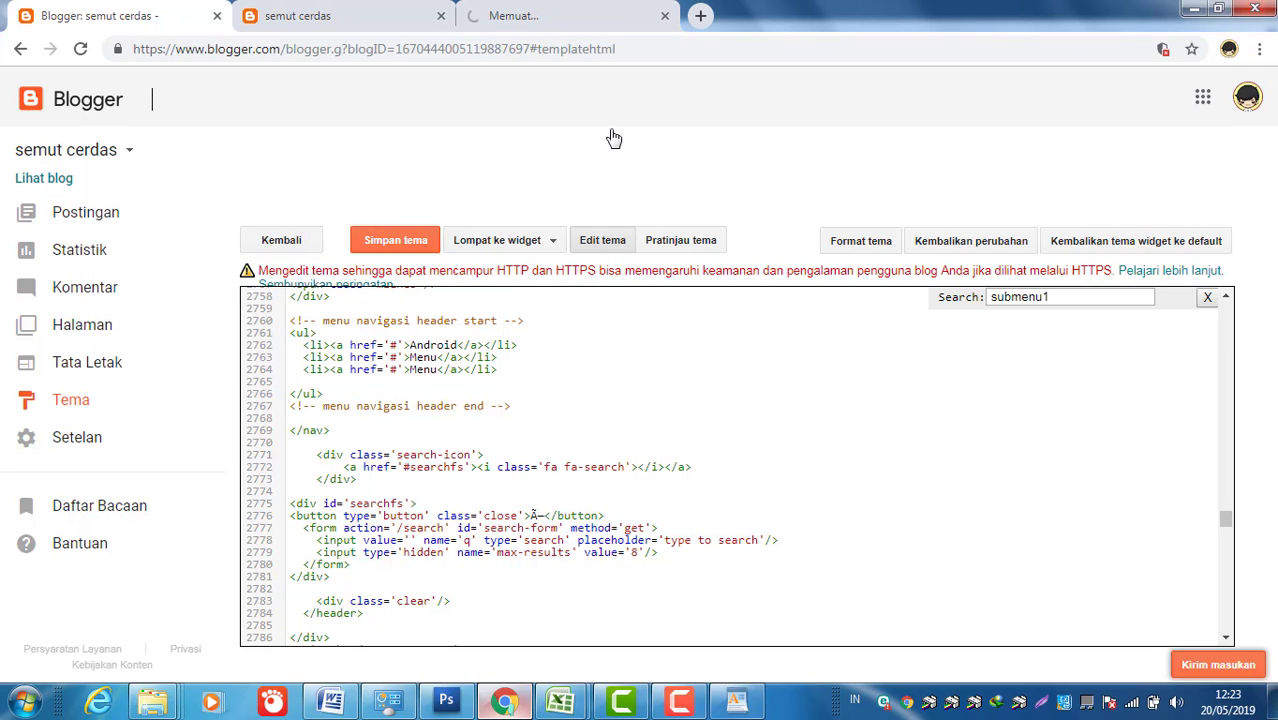
left_click(564, 18)
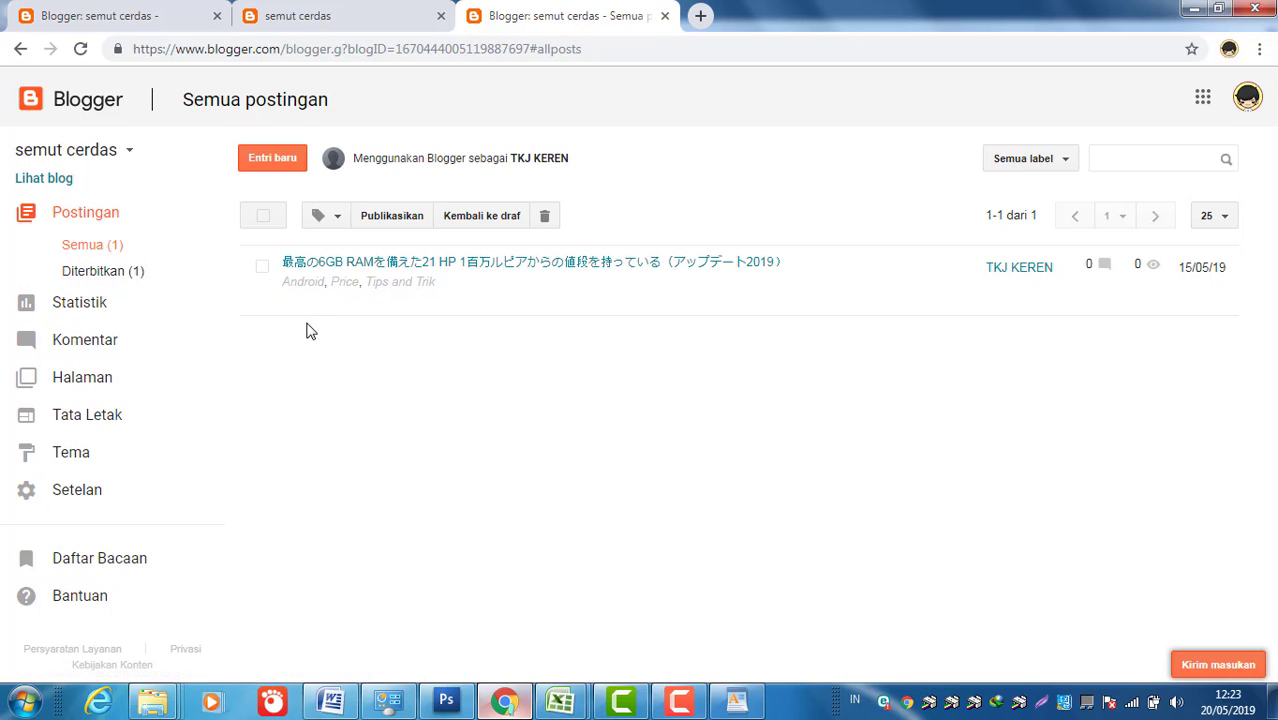
mouse_move(312, 302)
left_click(164, 19)
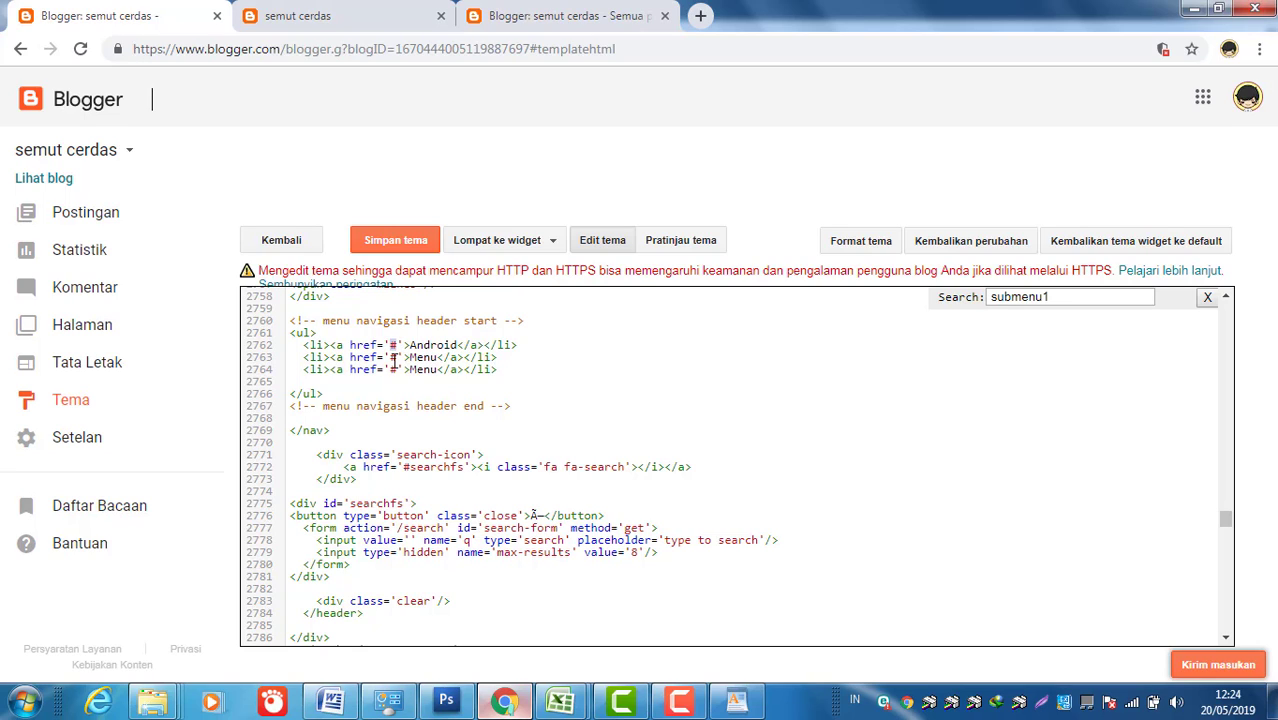
key("BackSpace")
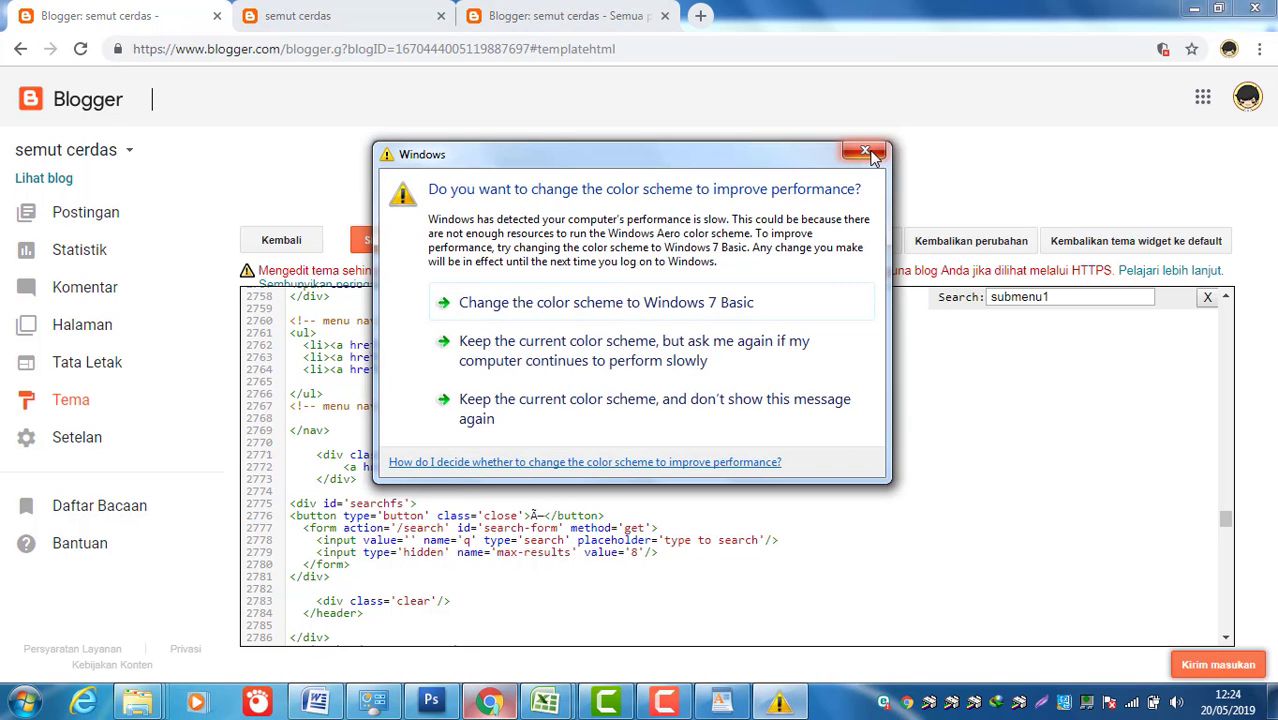
left_click(866, 152)
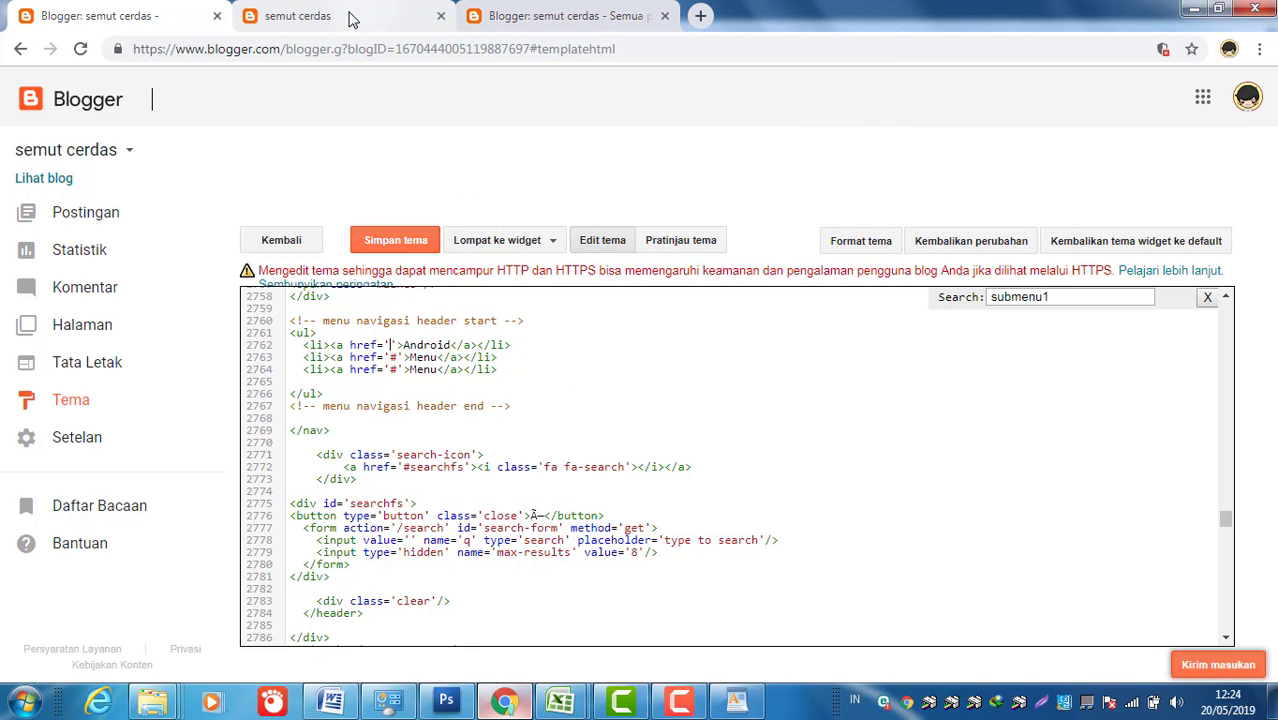
left_click(300, 16)
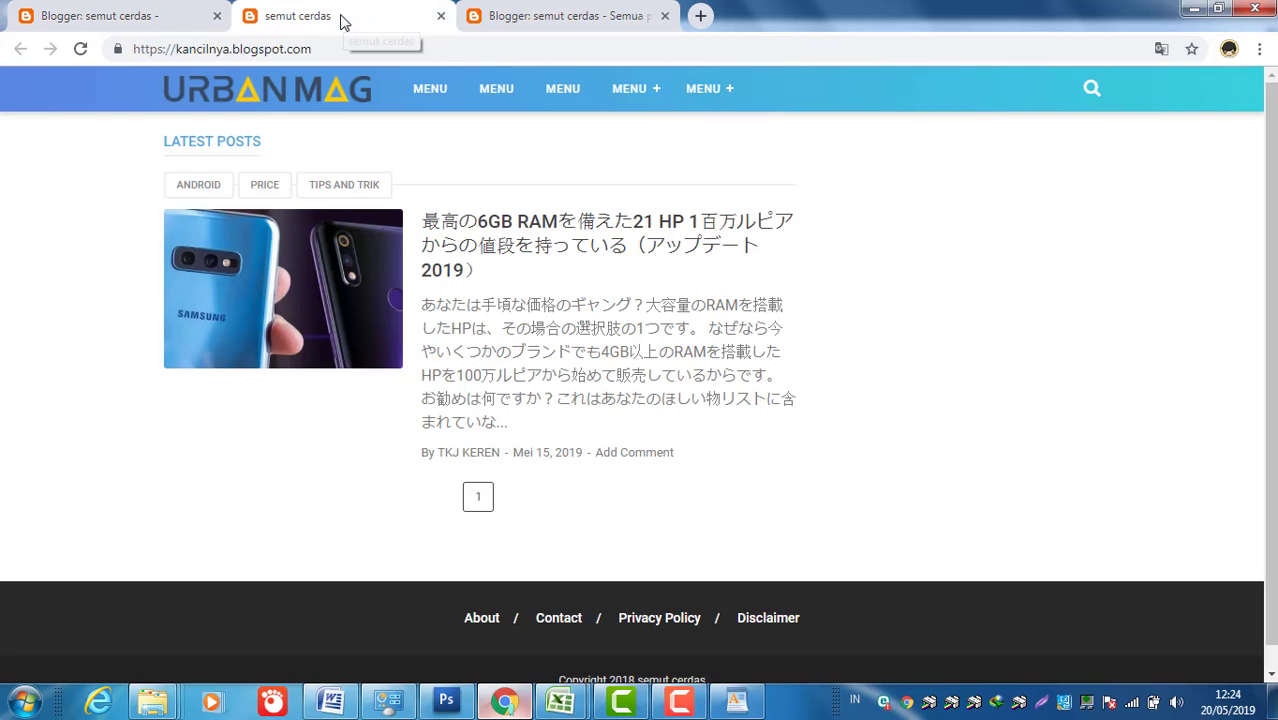
left_click(212, 50)
key("ctrl+c")
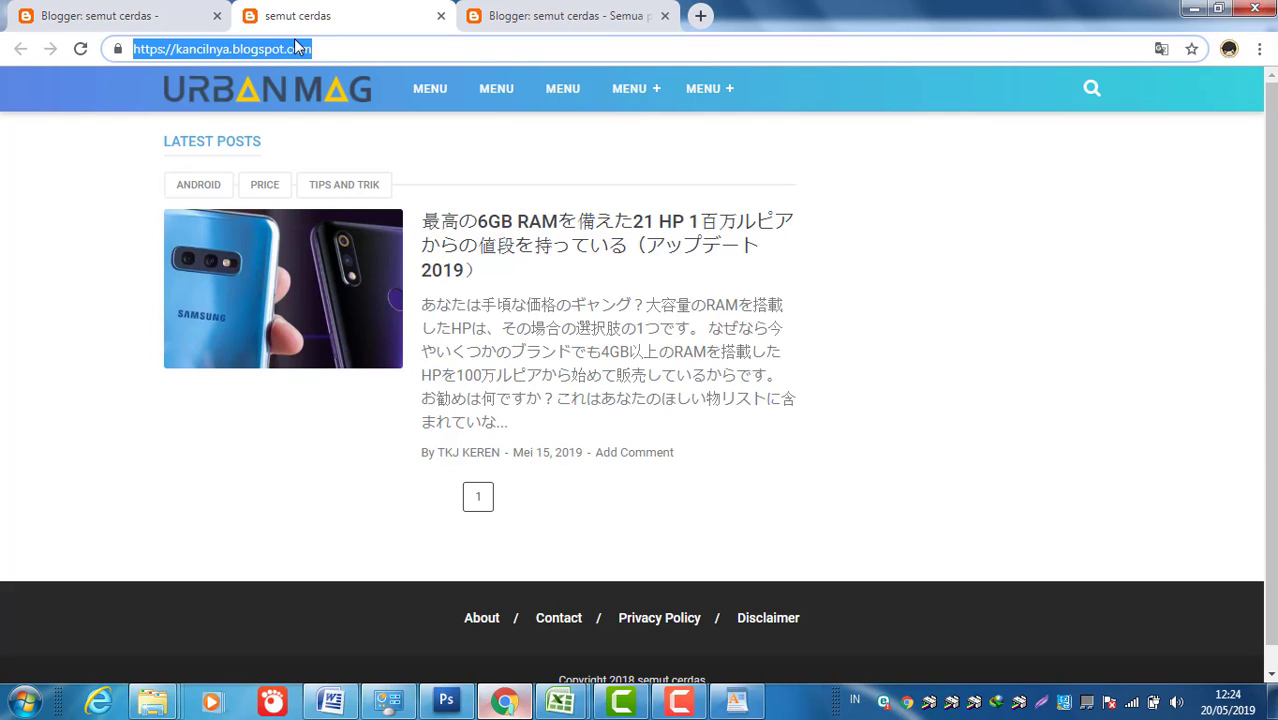
left_click(117, 20)
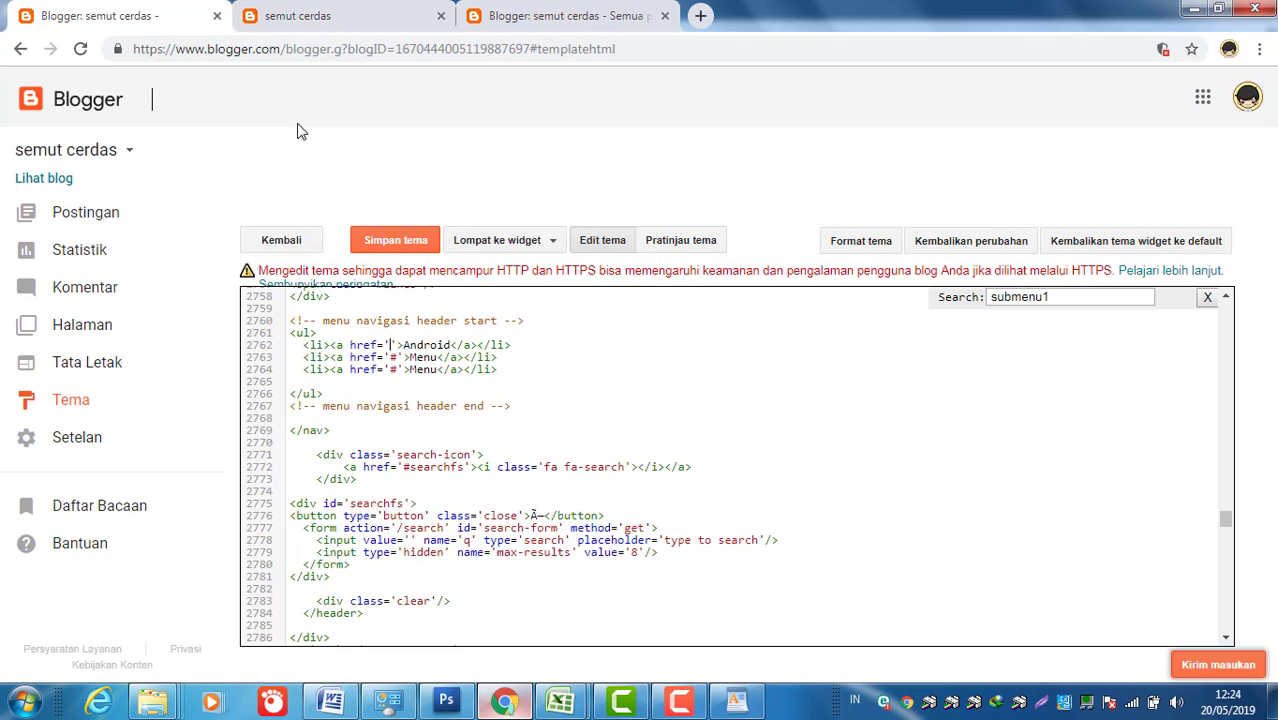
left_click(390, 345)
key("ctrl+v")
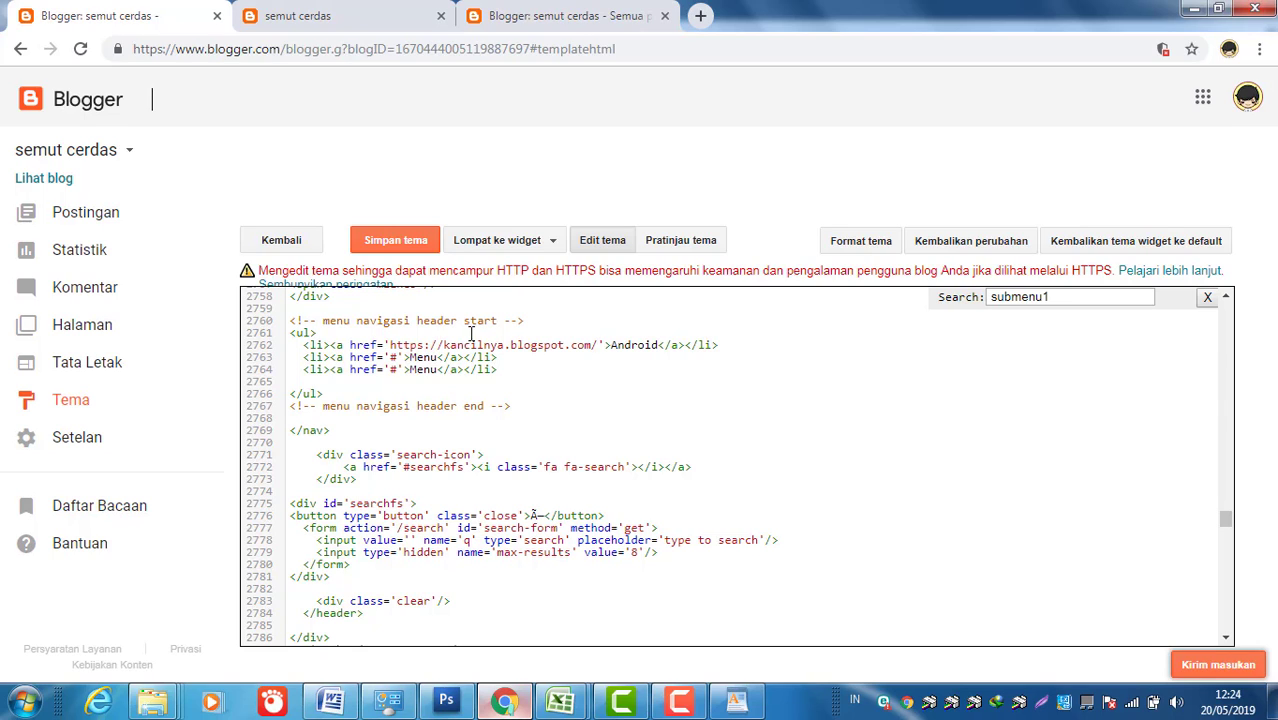
Step: Extend the Android item's link with search/label/Android and save the theme
type("search")
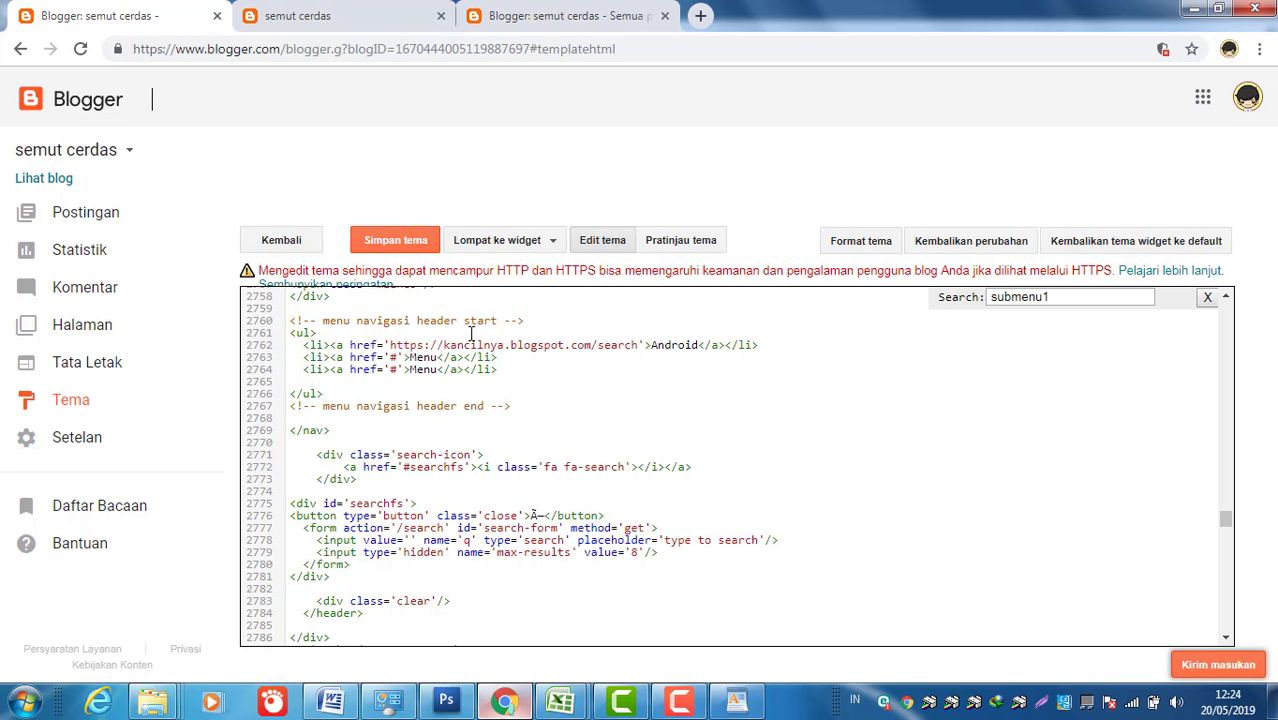
type("/label")
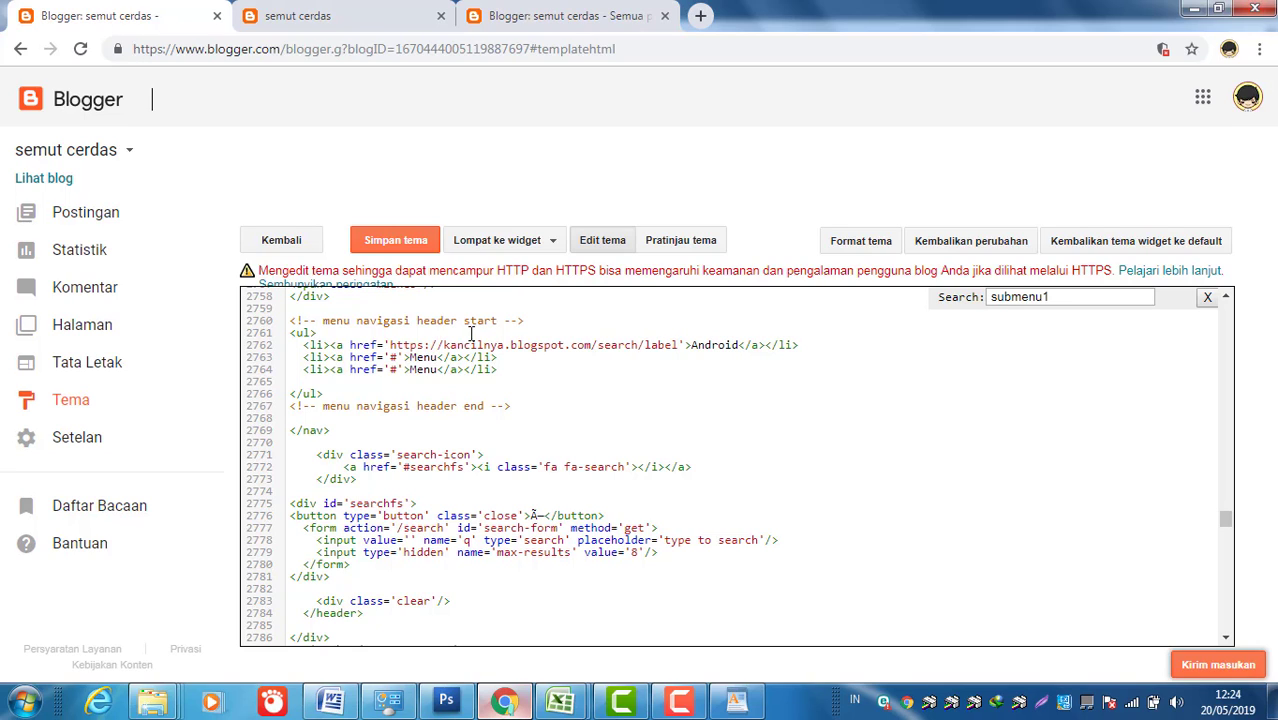
type("/Andro")
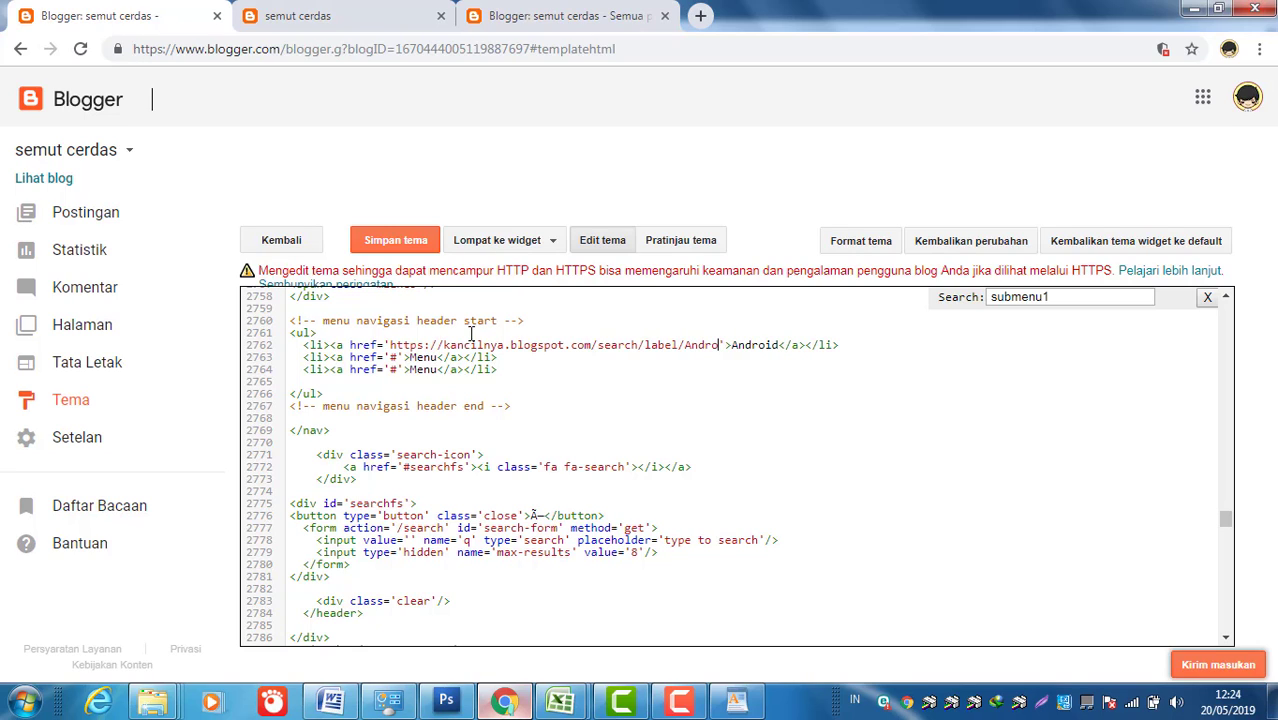
type("id")
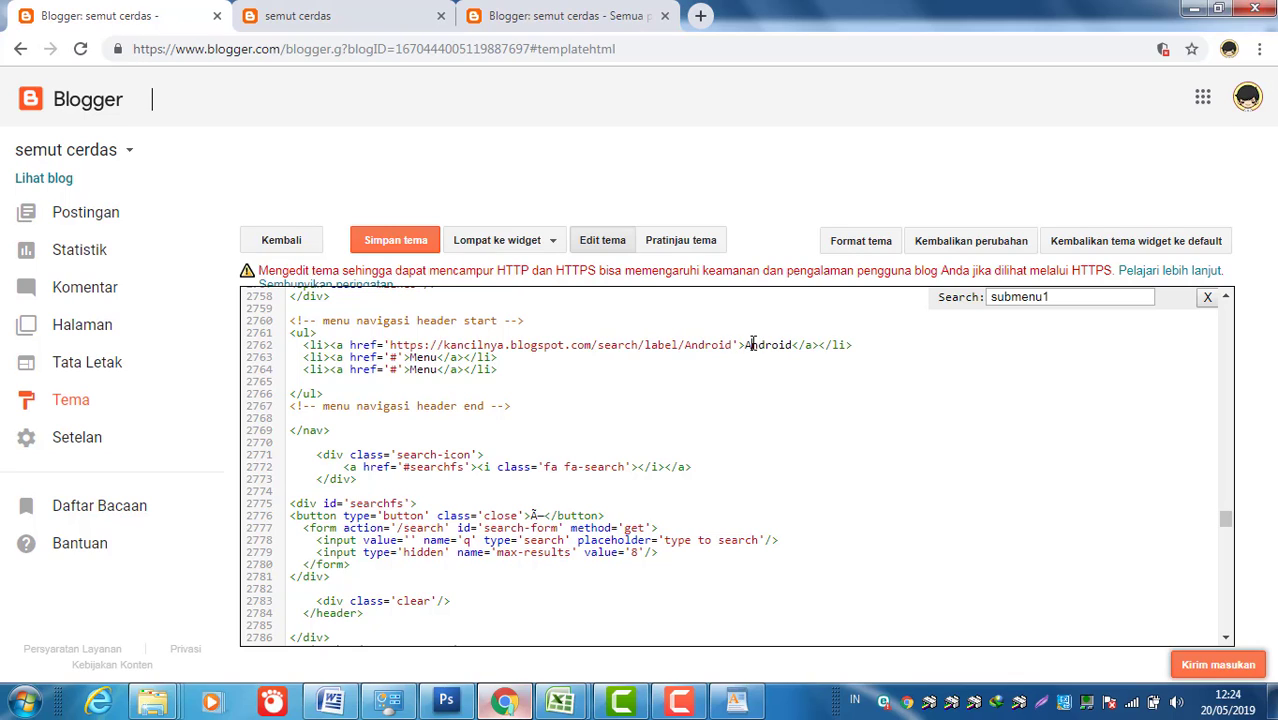
key("Right")
key("Right")
left_click(400, 241)
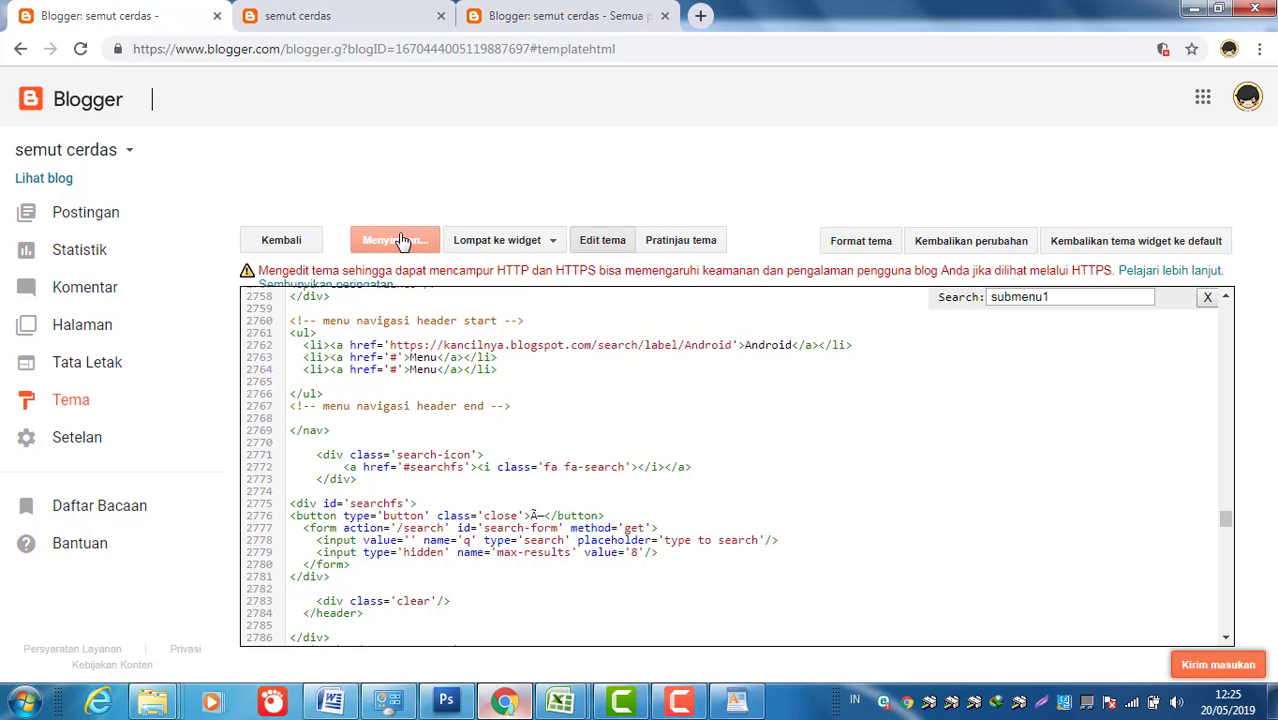
Step: Test the Android menu link on the live blog and close the outdated blog tab
left_click(45, 179)
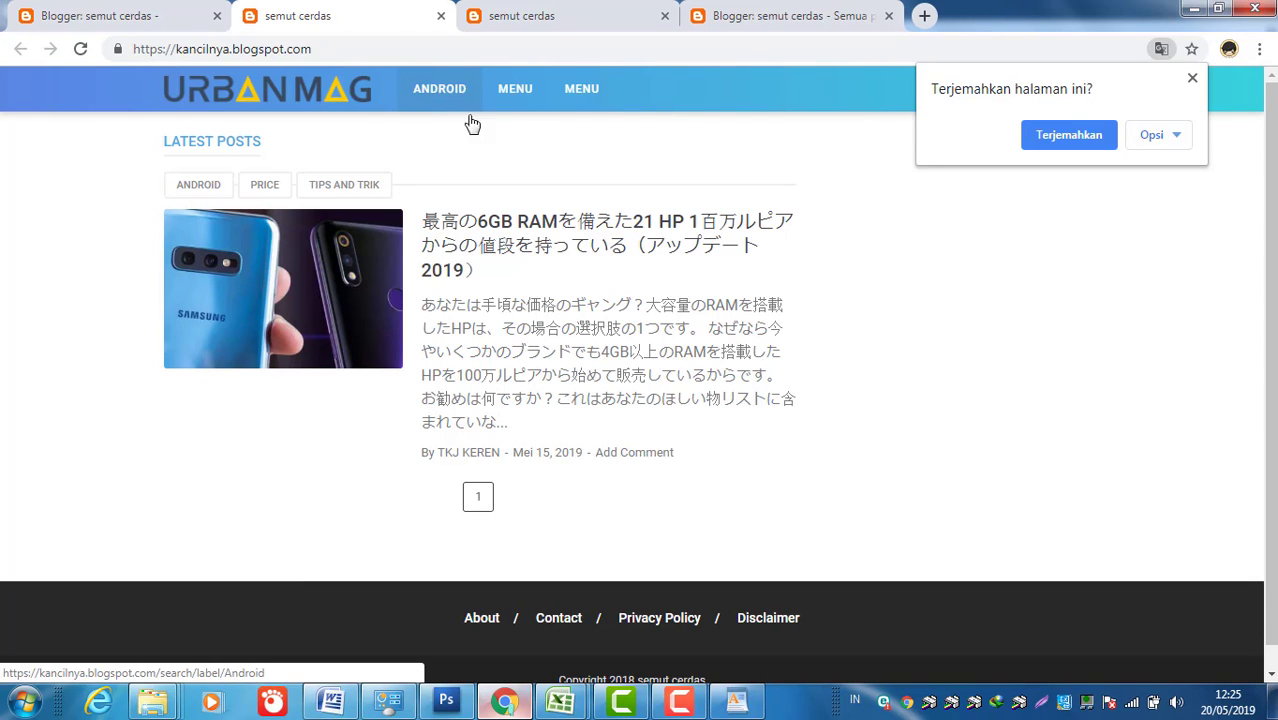
left_click(440, 96)
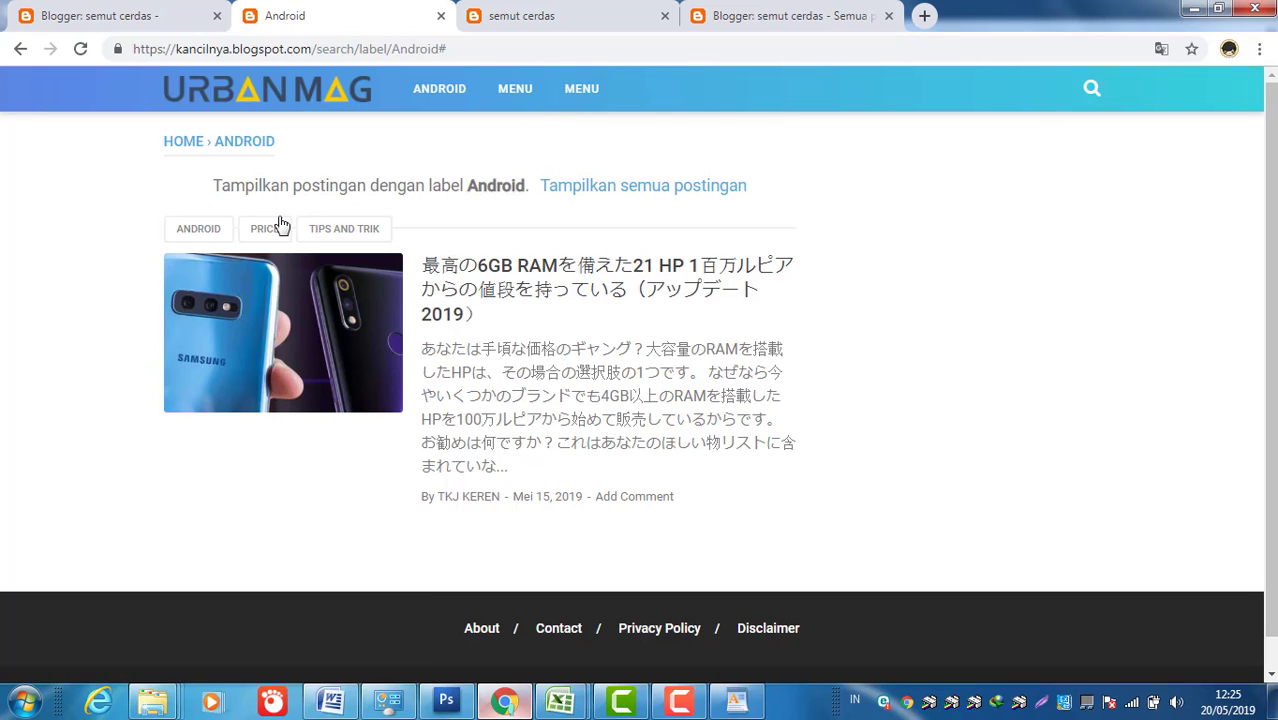
left_click(590, 16)
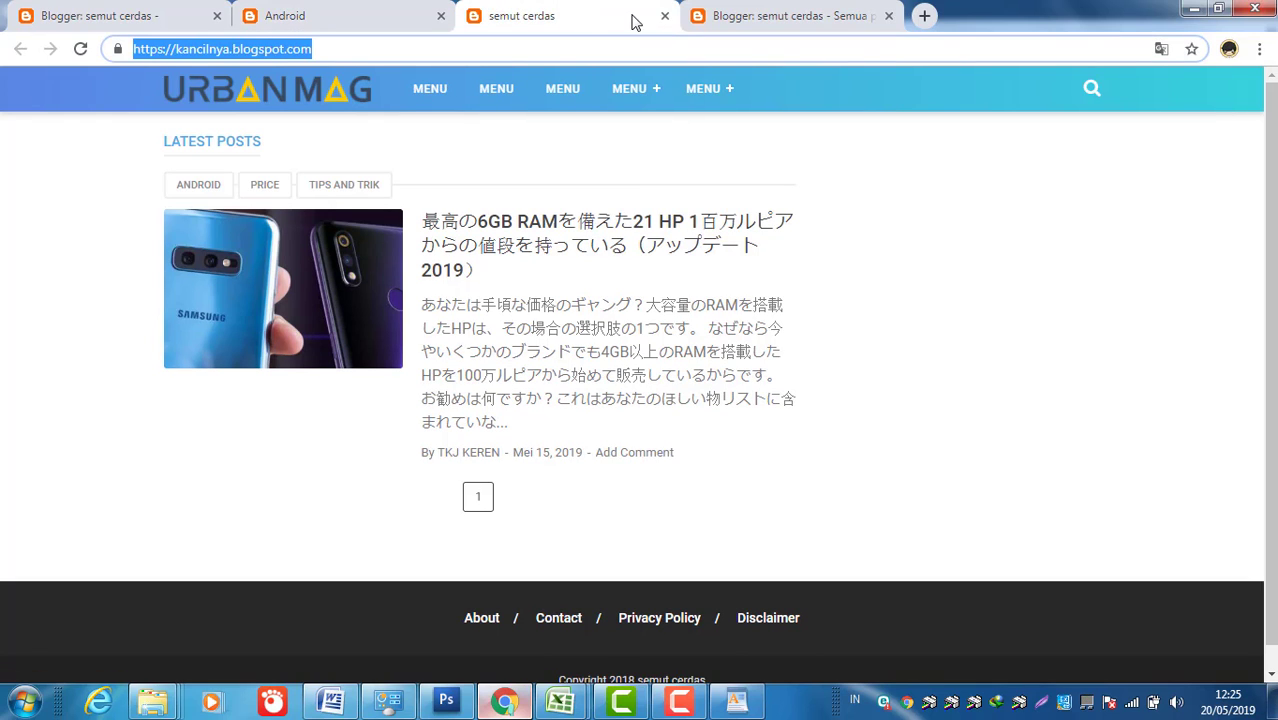
key("ctrl+w")
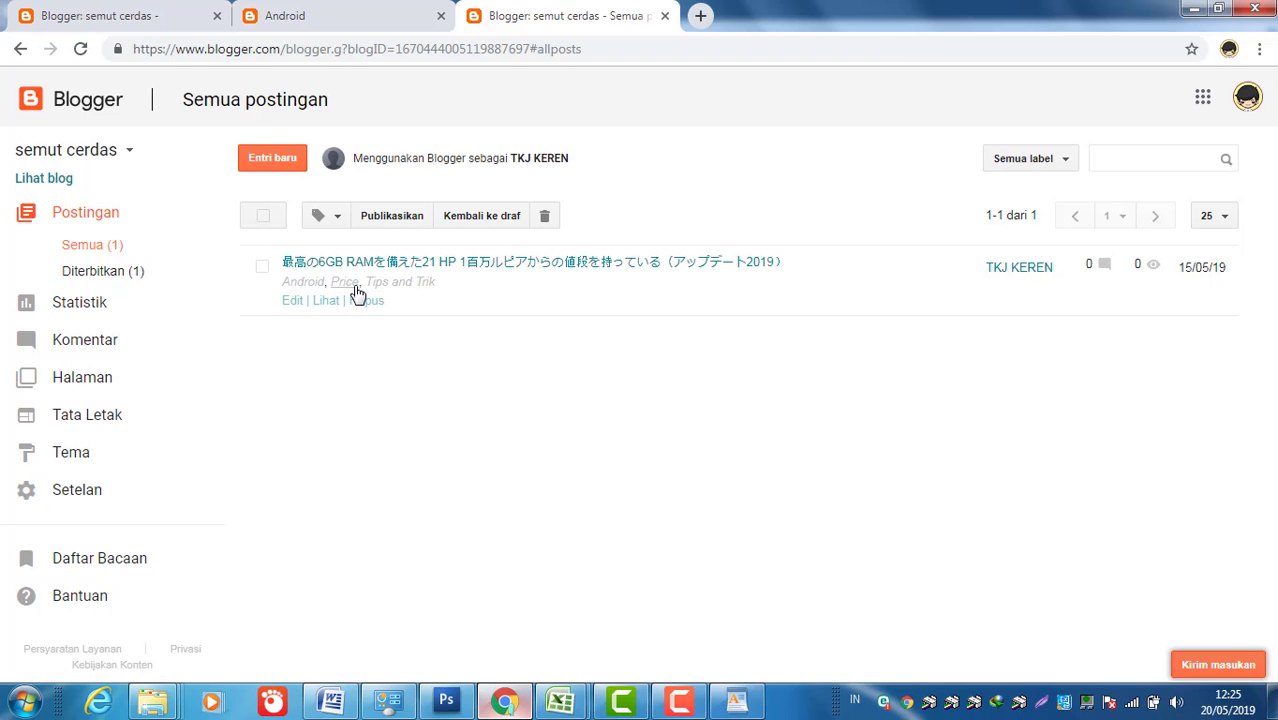
Step: Rename the second item in the theme's header navigation code as Price
left_click(164, 23)
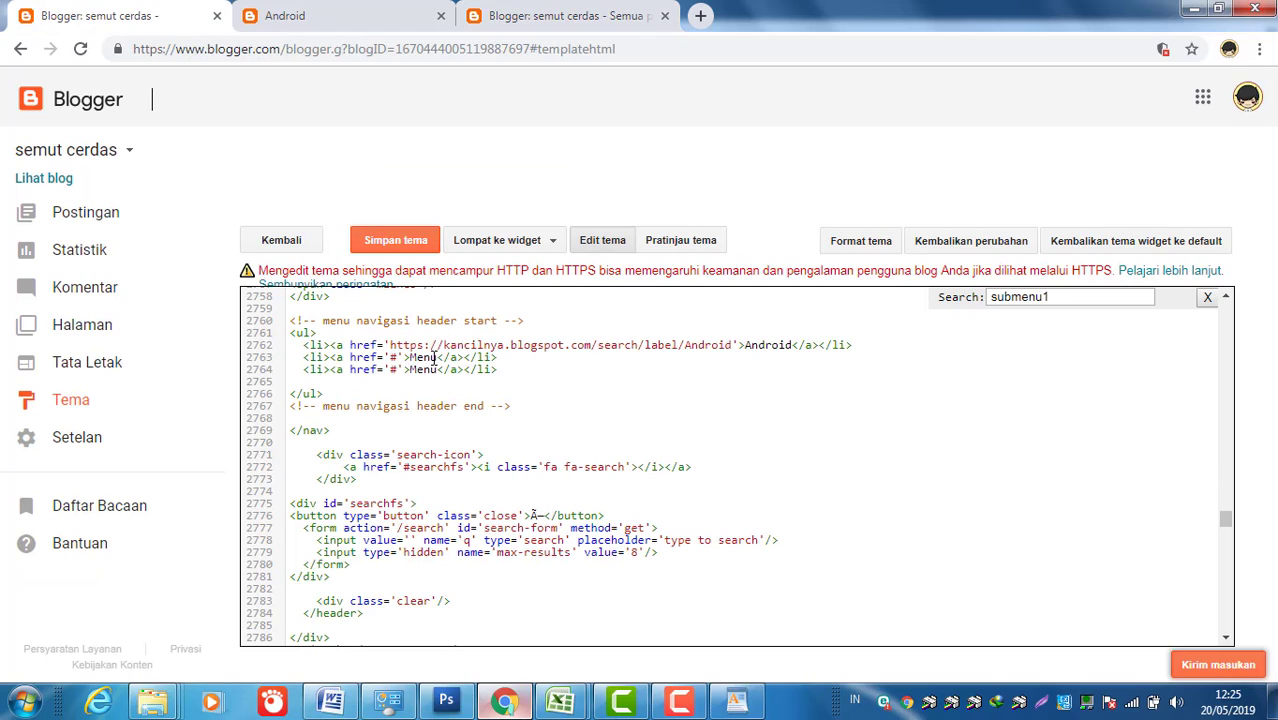
left_click_drag(436, 357, 411, 358)
type("Price")
left_click_drag(393, 345, 732, 344)
key("ctrl+c")
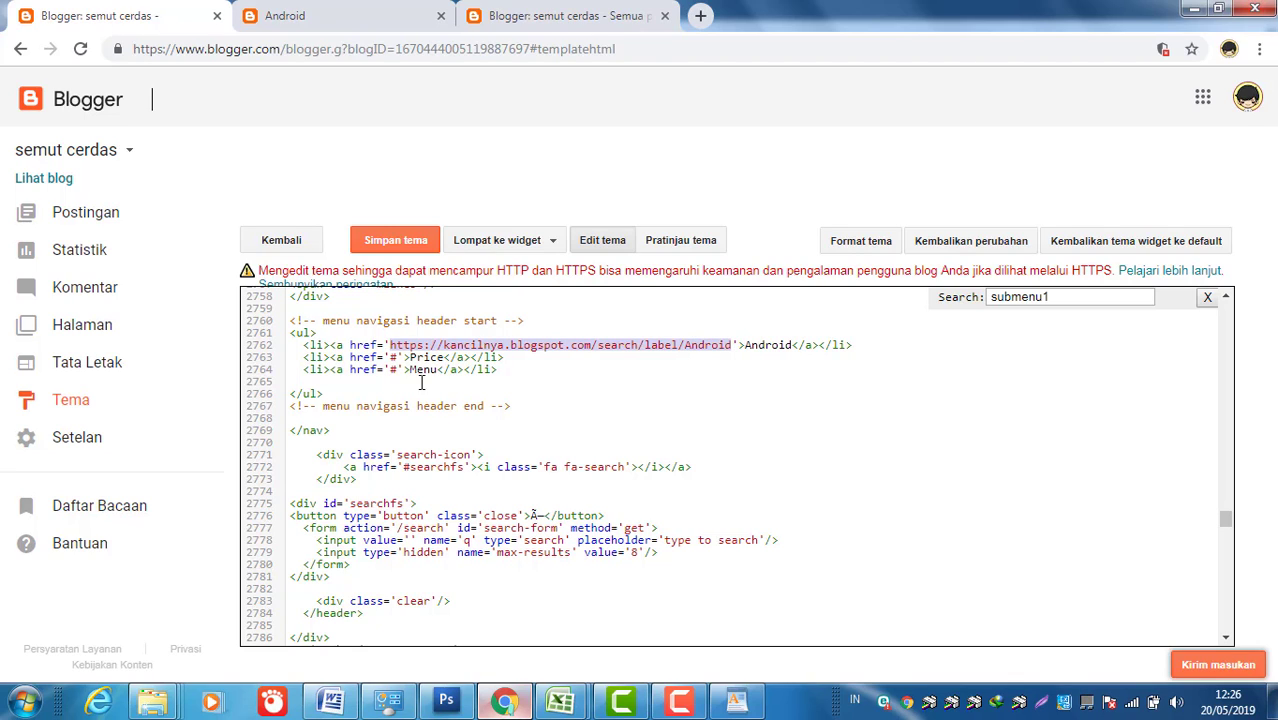
left_click(396, 357)
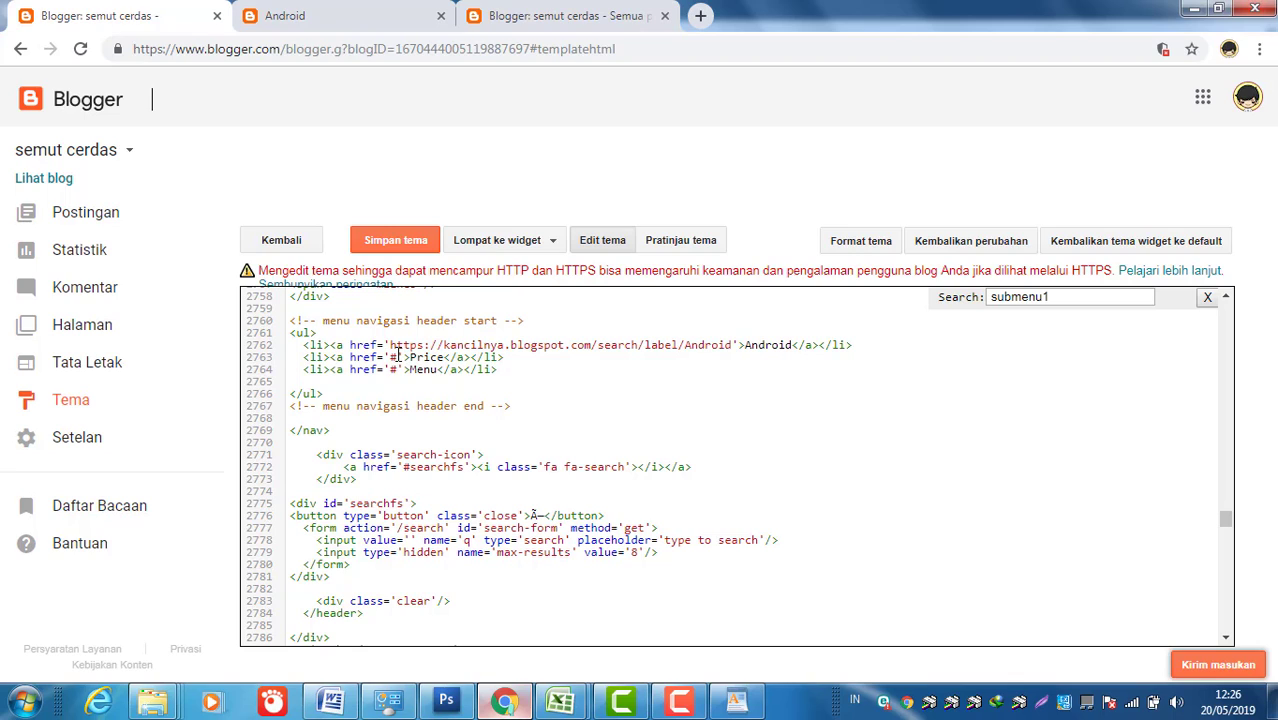
key("BackSpace")
key("ctrl+v")
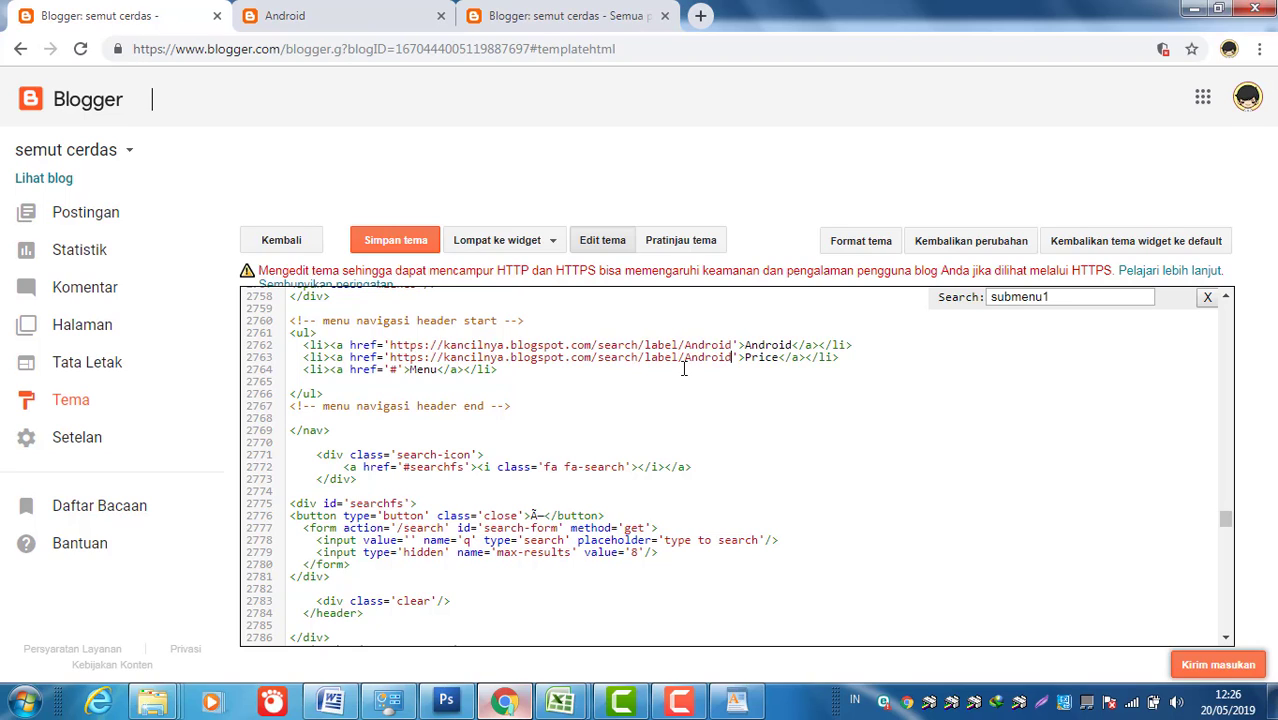
key("BackSpace")
key("BackSpace")
key("BackSpace")
key("BackSpace")
key("BackSpace")
key("BackSpace")
type("Price")
left_click(398, 245)
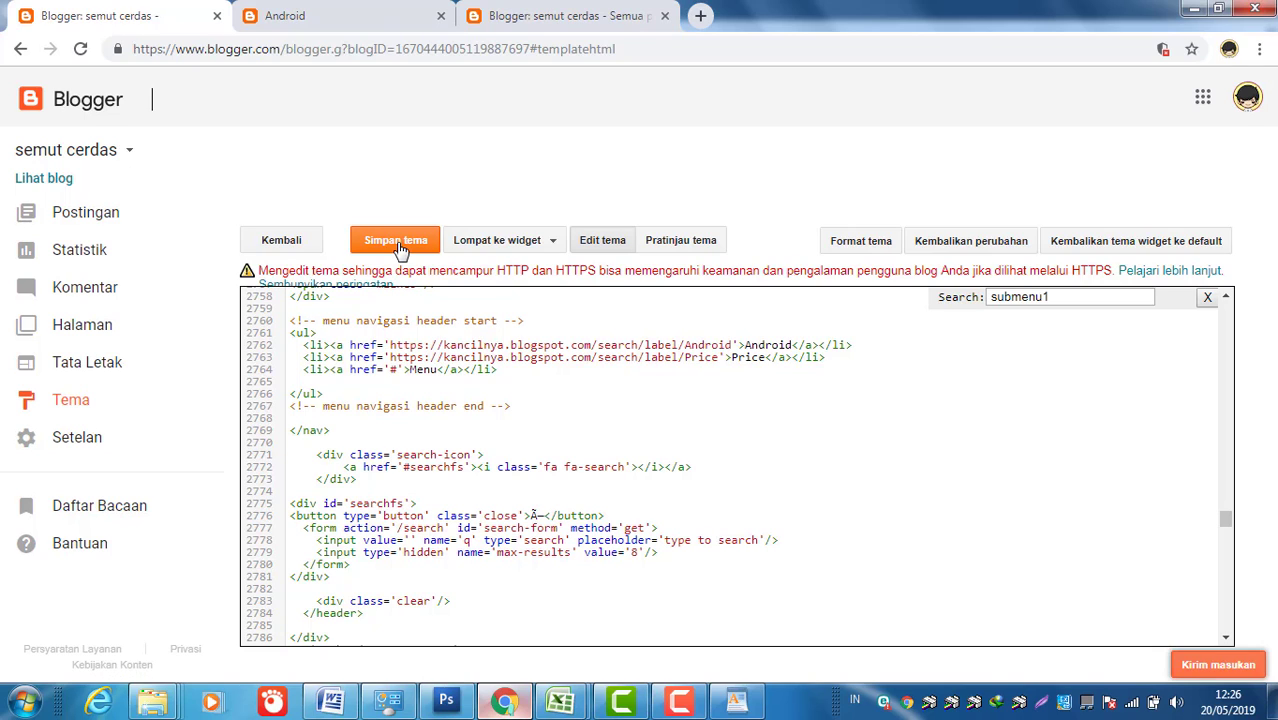
Step: Test the Price menu link on the live blog and close the outdated Android tab
left_click(44, 179)
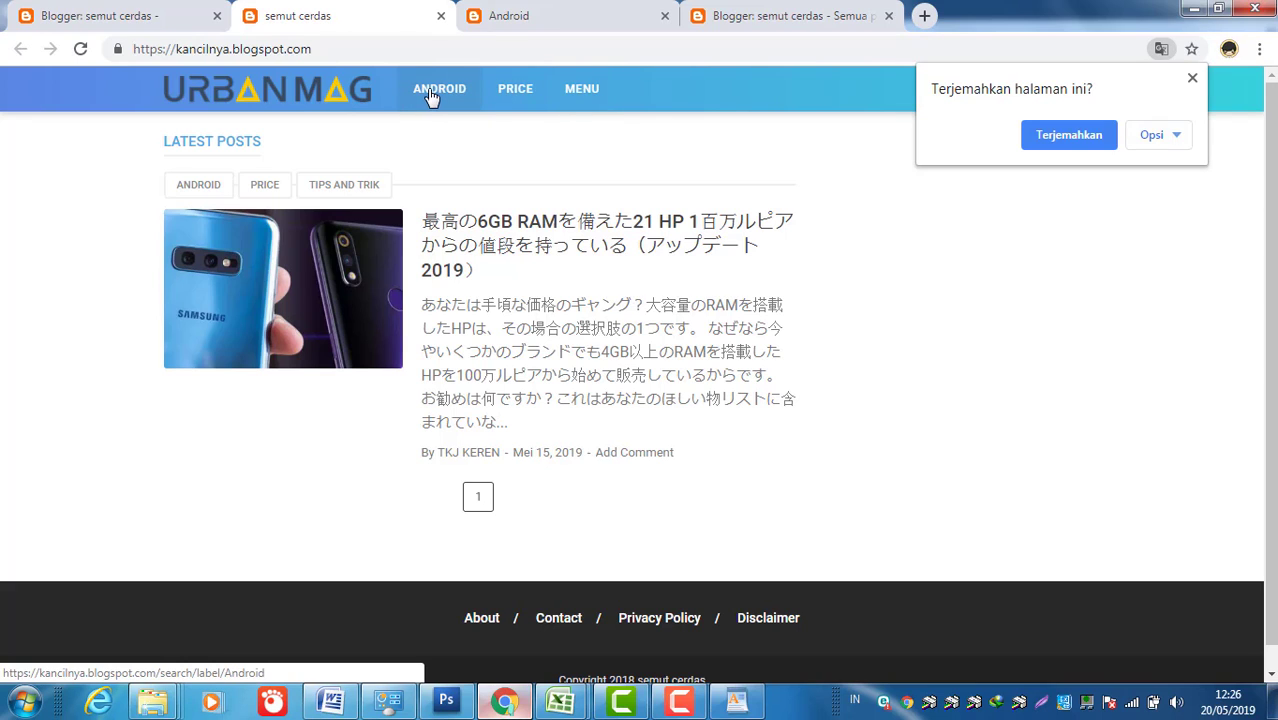
left_click(514, 96)
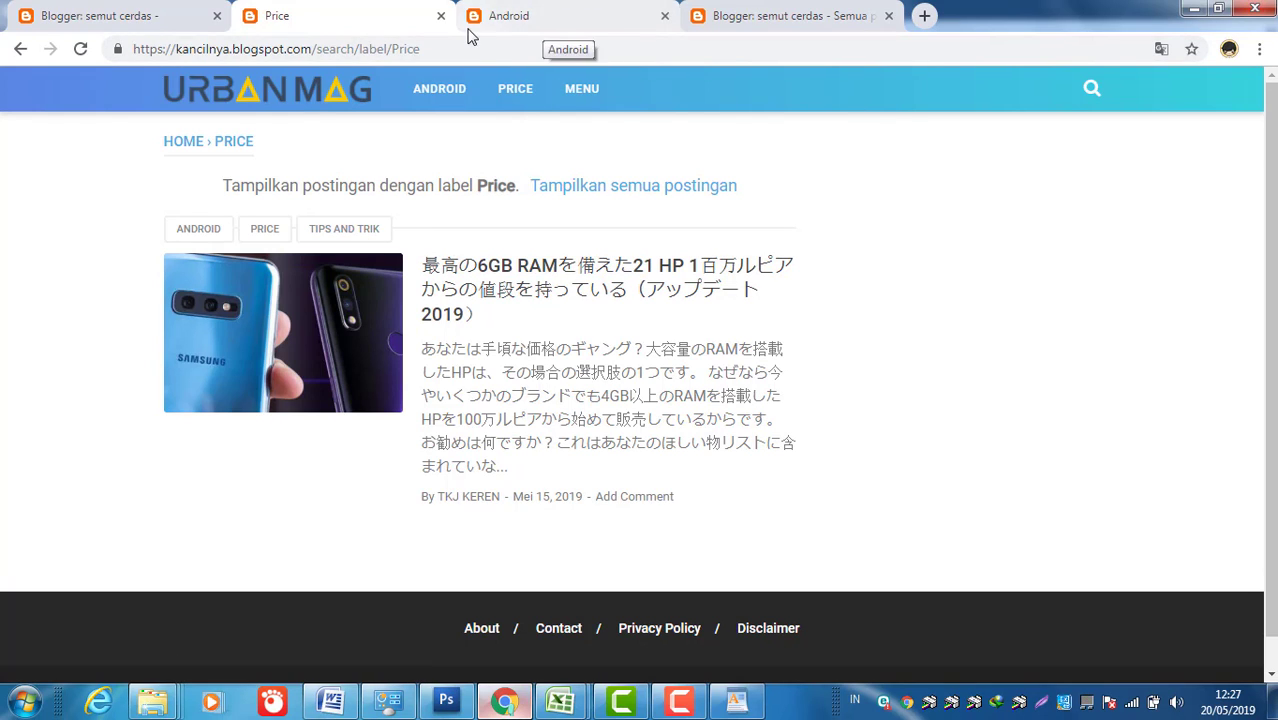
left_click(618, 27)
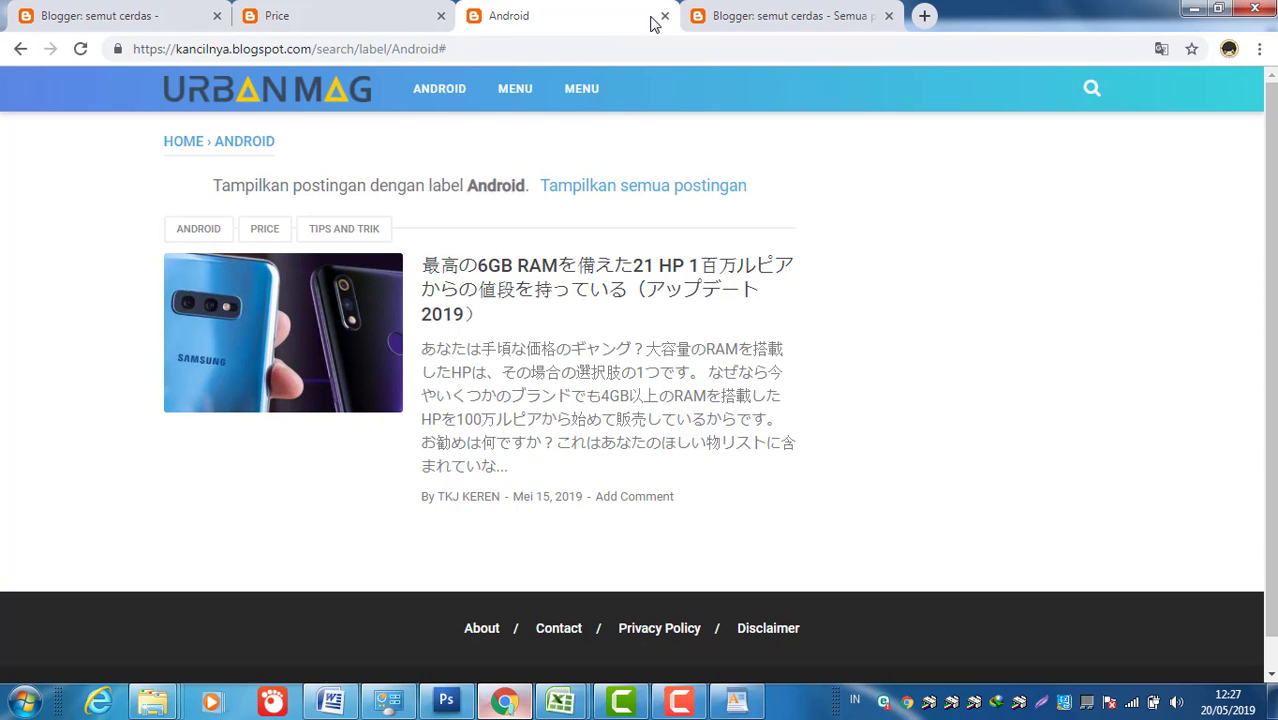
left_click(664, 16)
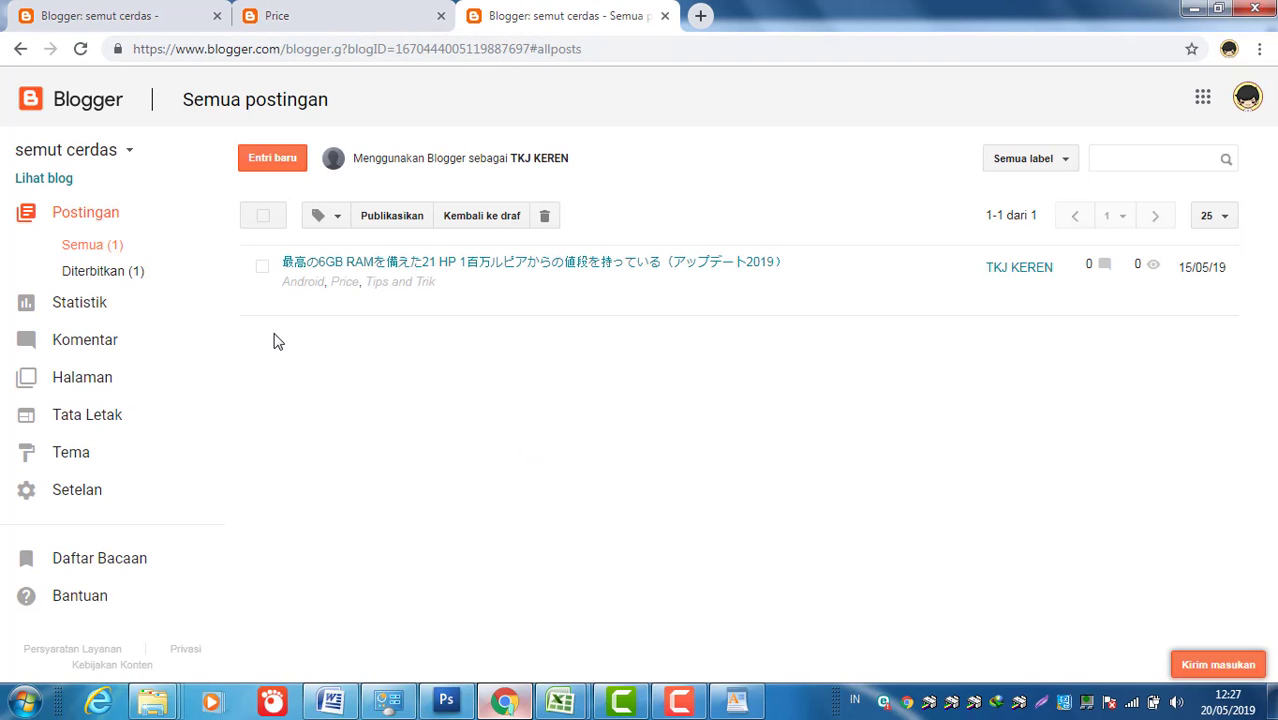
Step: Rename the remaining Menu item in the header navigation code as Tips and Trik, matching the post's label
mouse_move(347, 293)
left_click(86, 14)
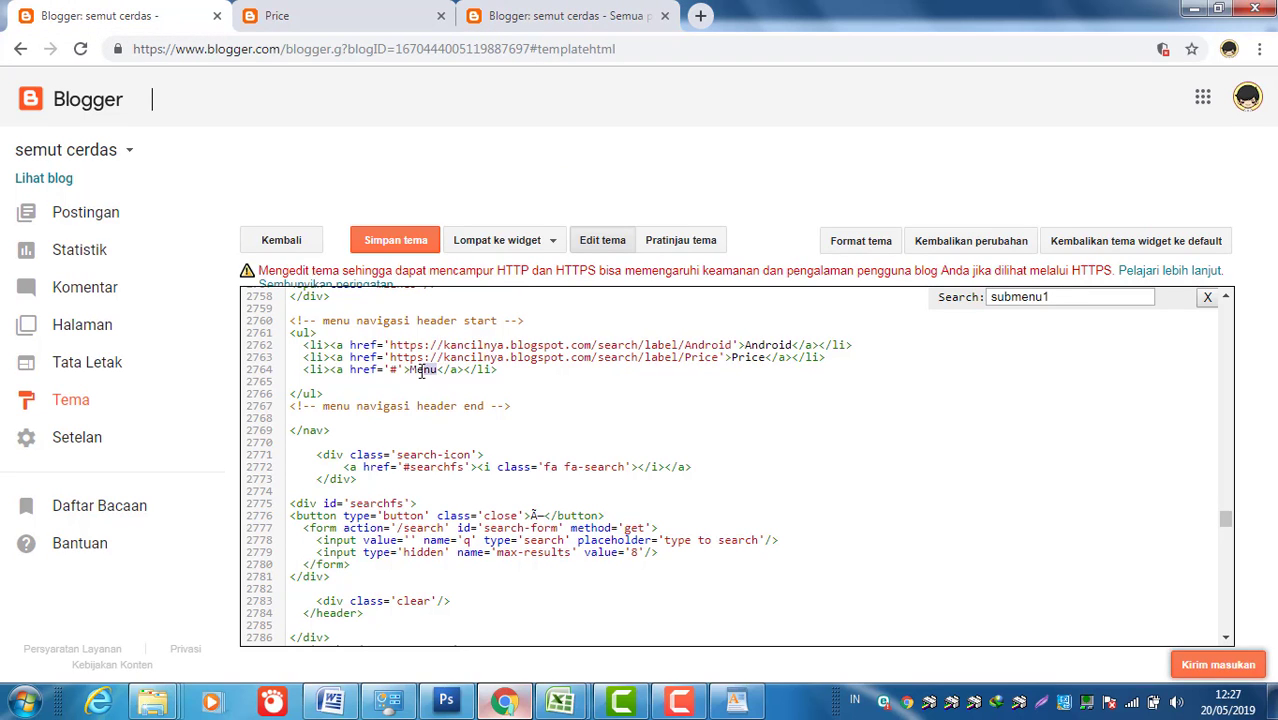
type("Tips and ")
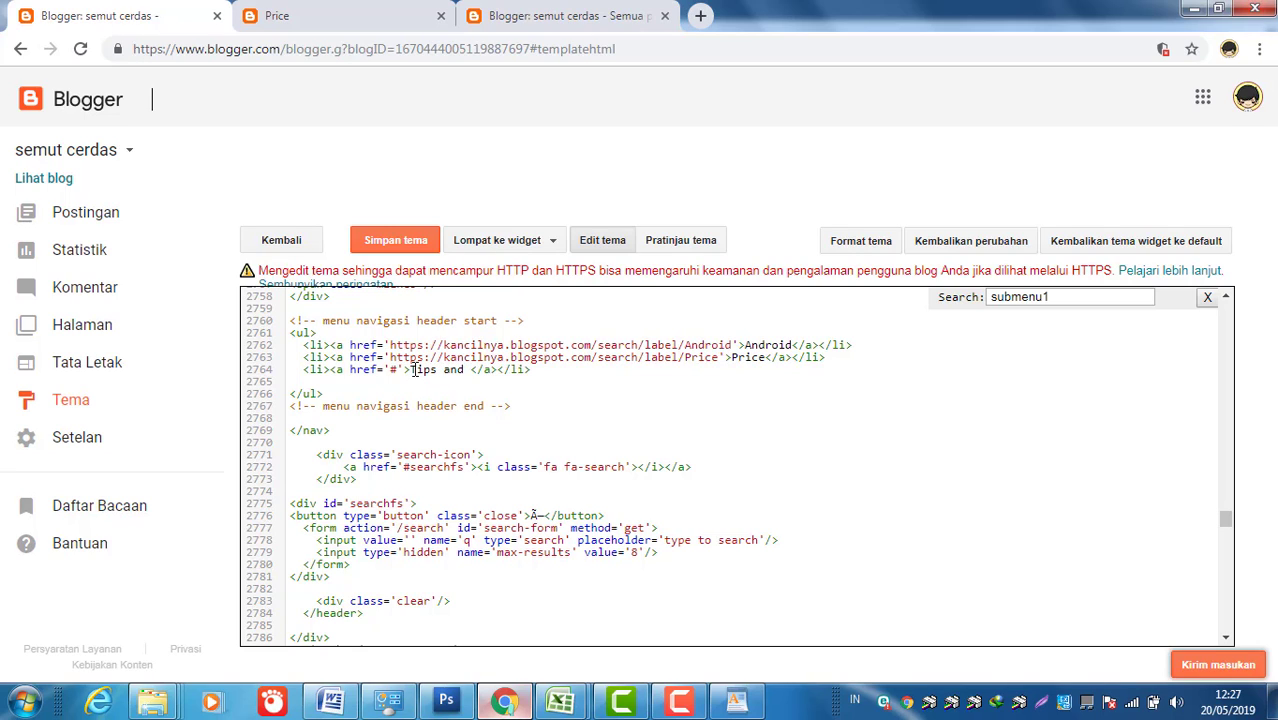
type("Trik")
left_click_drag(717, 357, 398, 358)
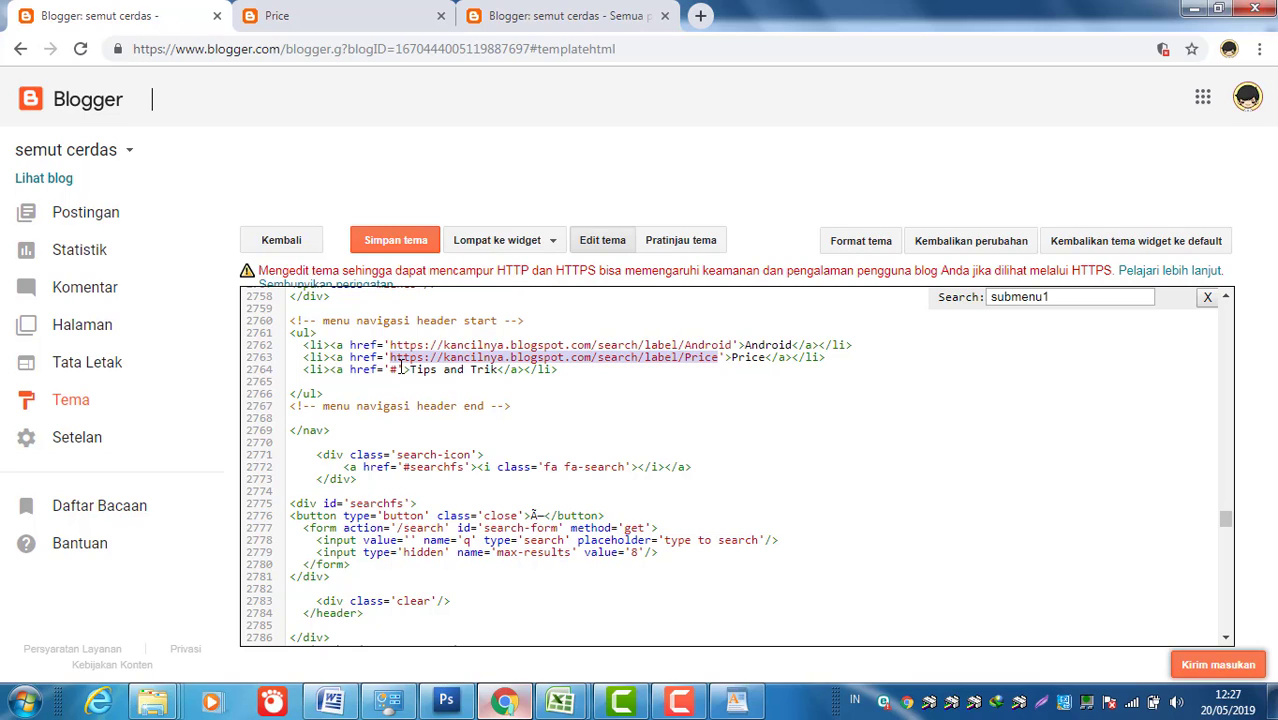
left_click(392, 369)
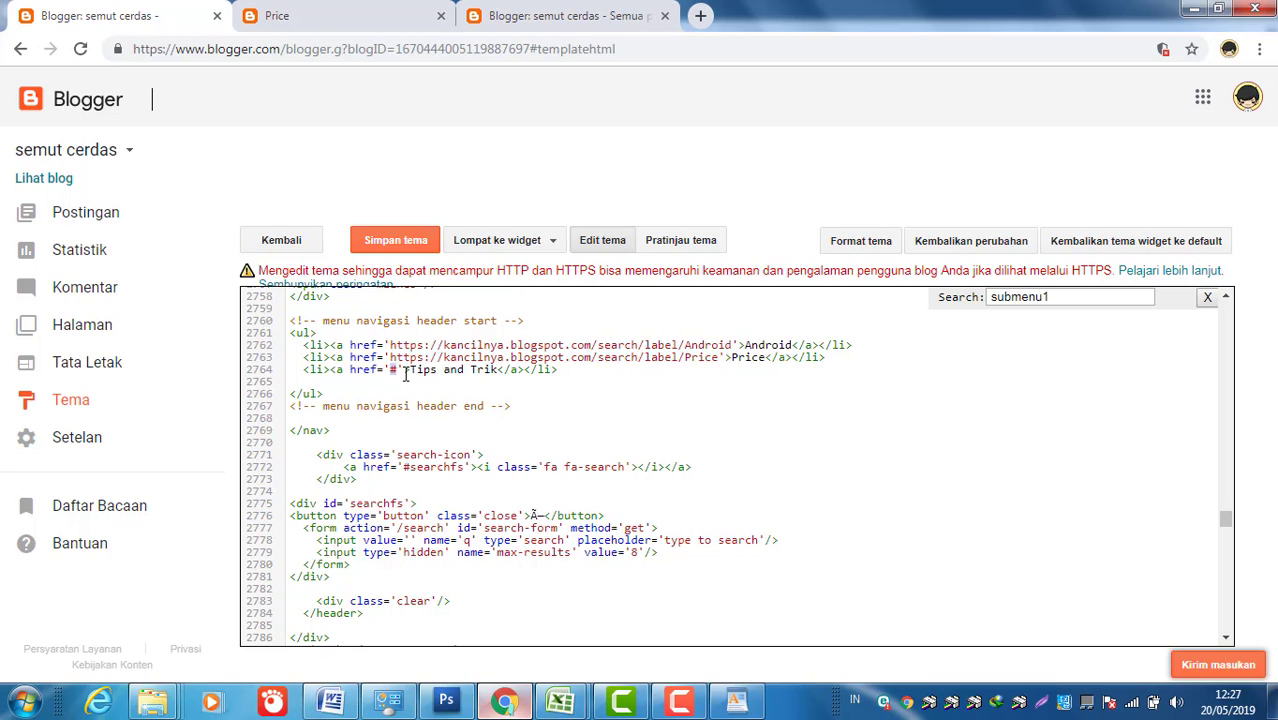
type("https://kancilnya.blogspot.com/search/label/Price")
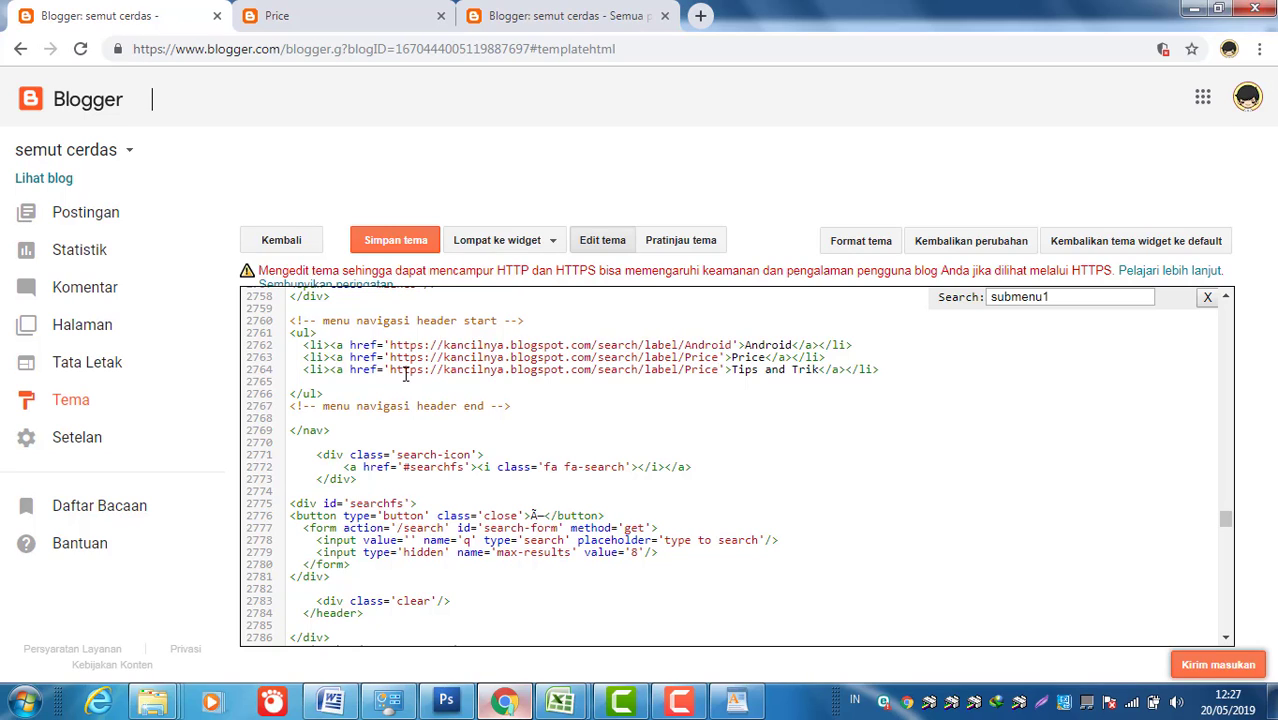
key("BackSpace")
key("BackSpace")
key("BackSpace")
key("BackSpace")
key("BackSpace")
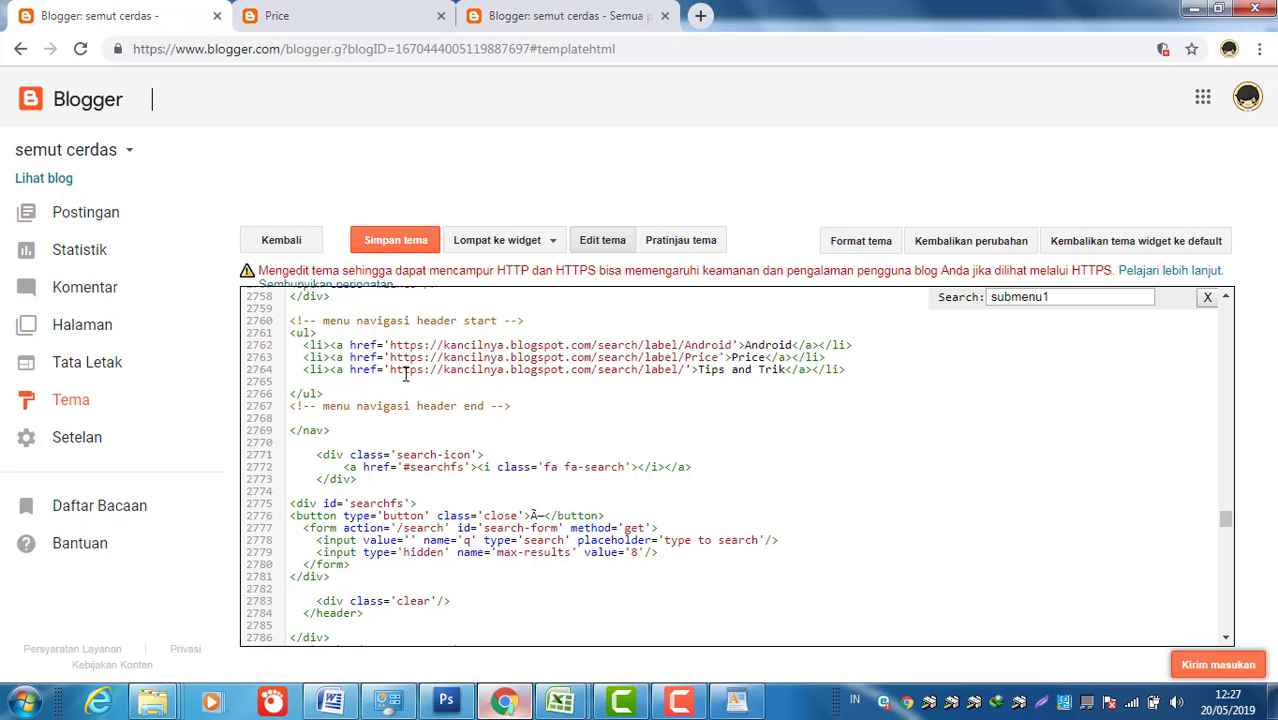
type("Tips and")
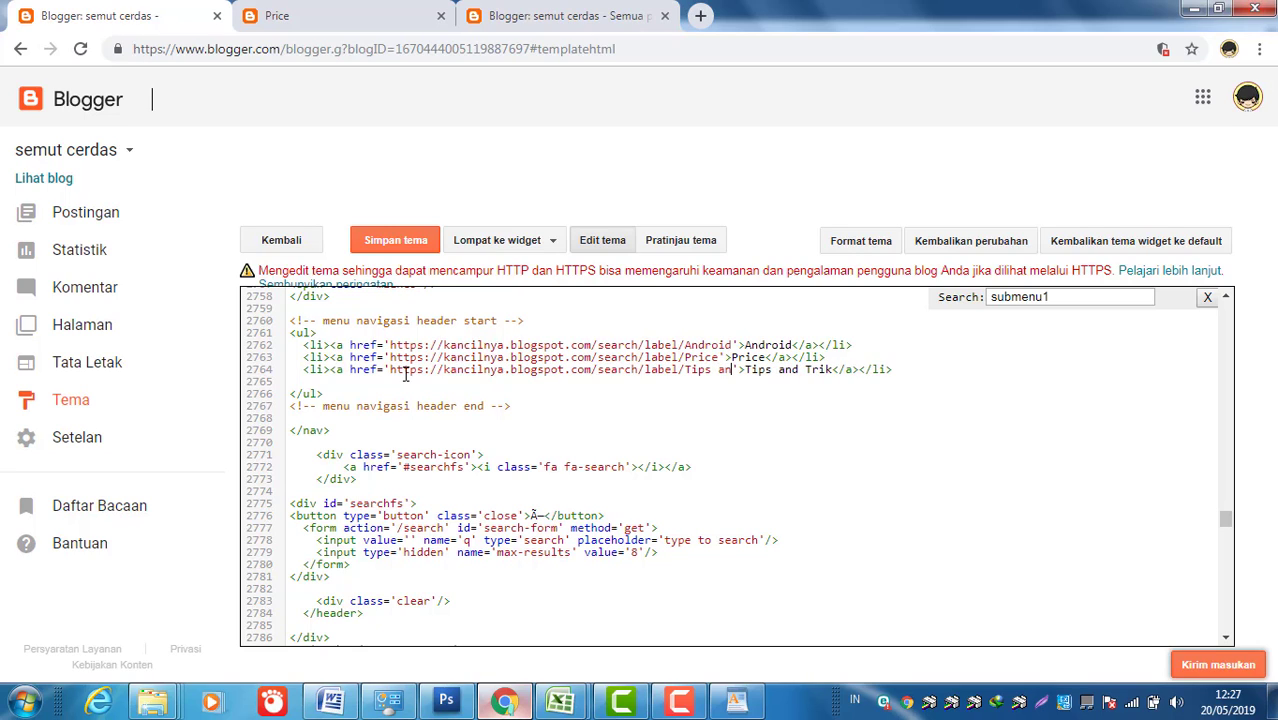
type(" Trik")
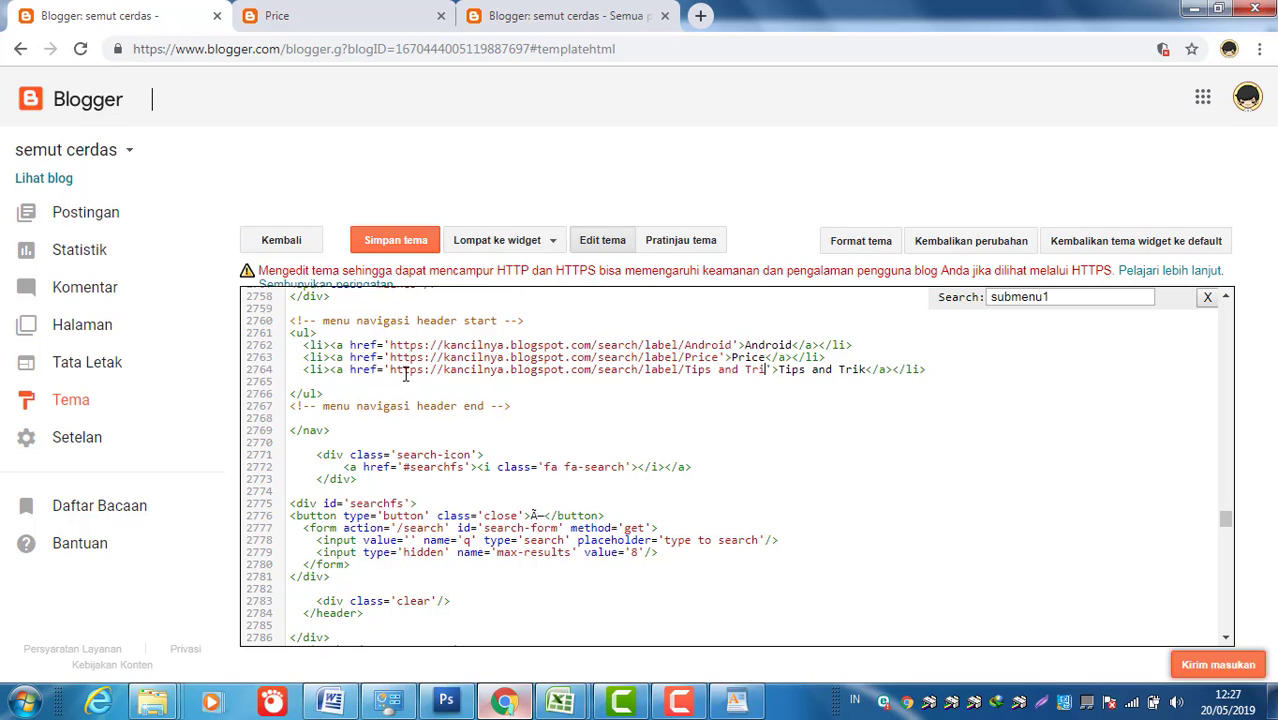
left_click(403, 246)
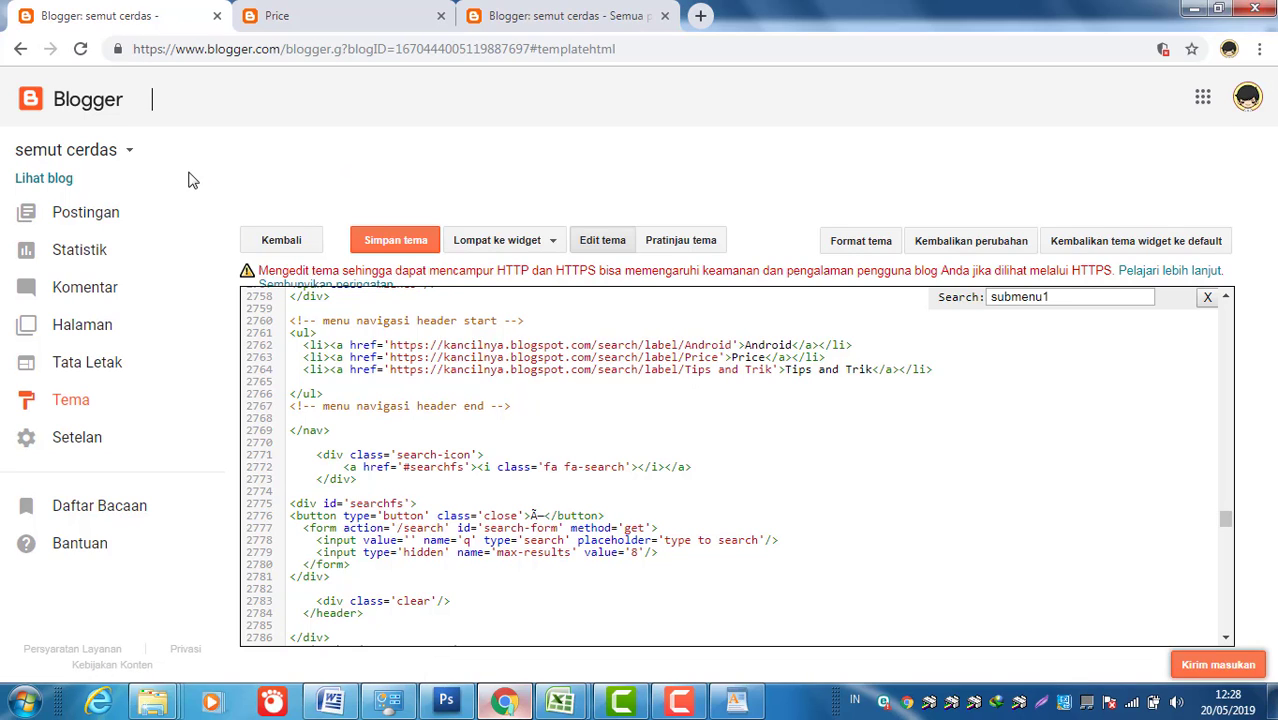
Step: Test the Tips and Trik menu link on the live blog and return to its home page
left_click(64, 188)
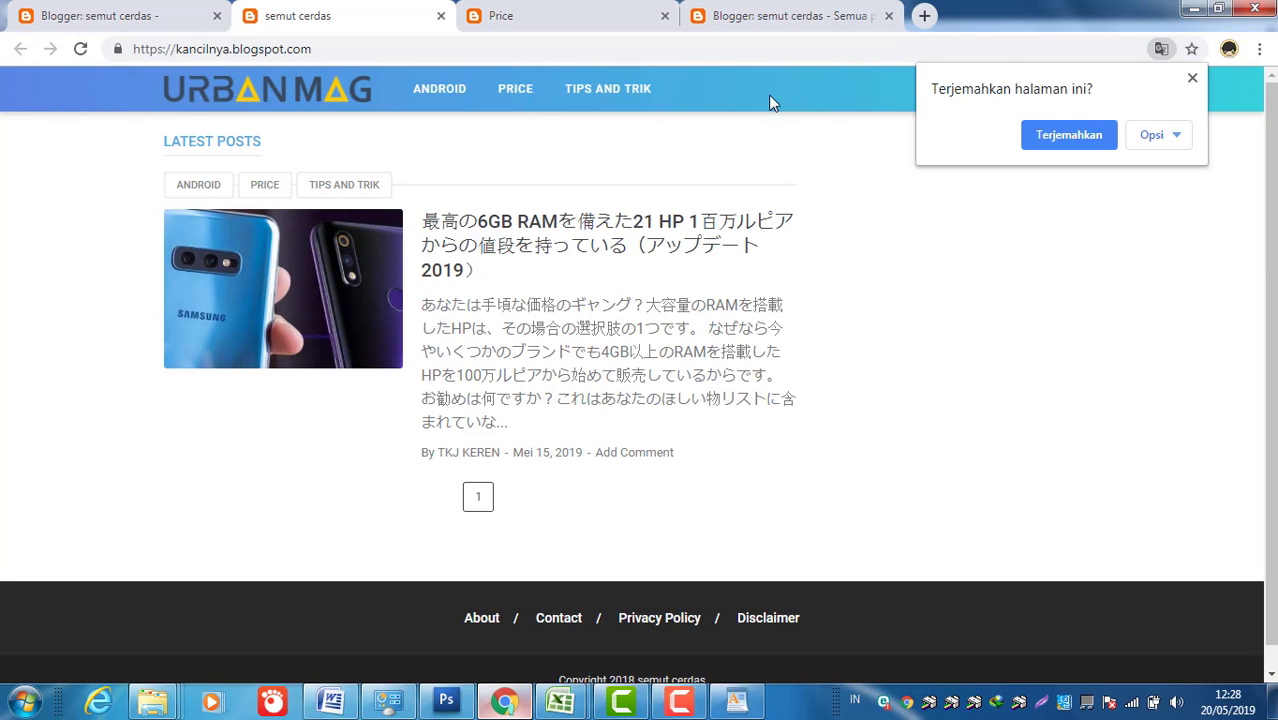
left_click(1192, 79)
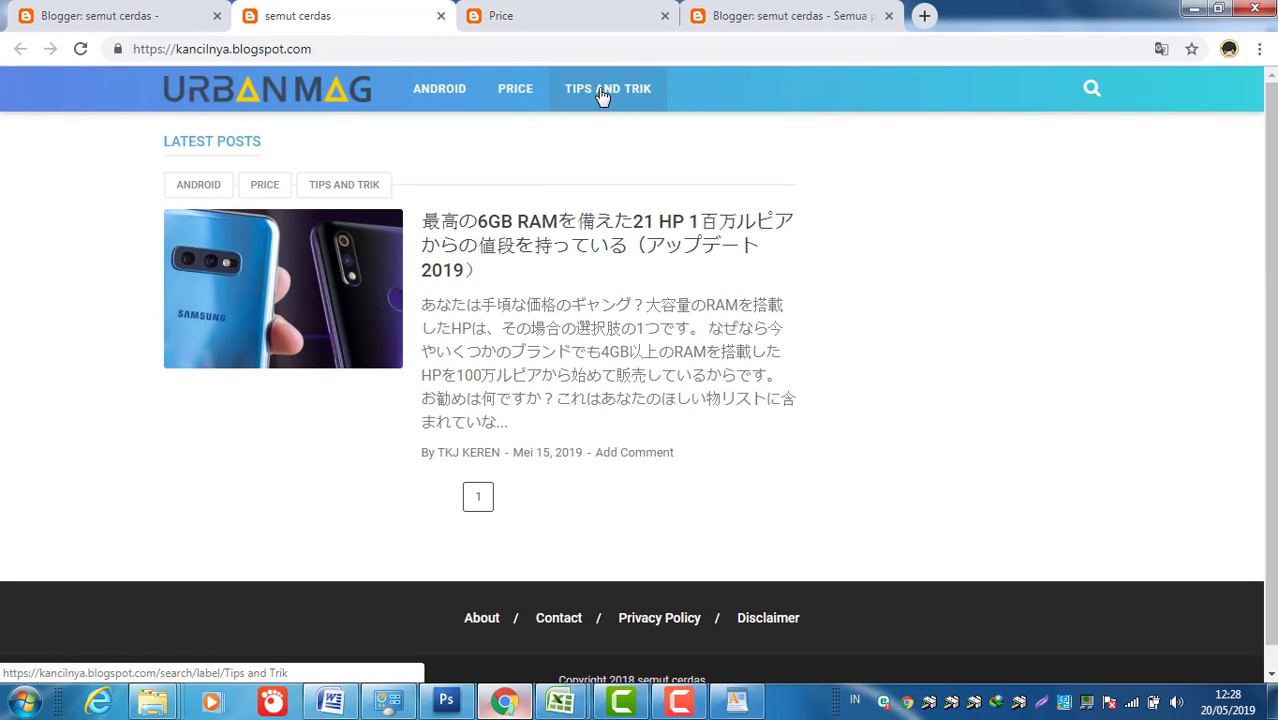
left_click(601, 92)
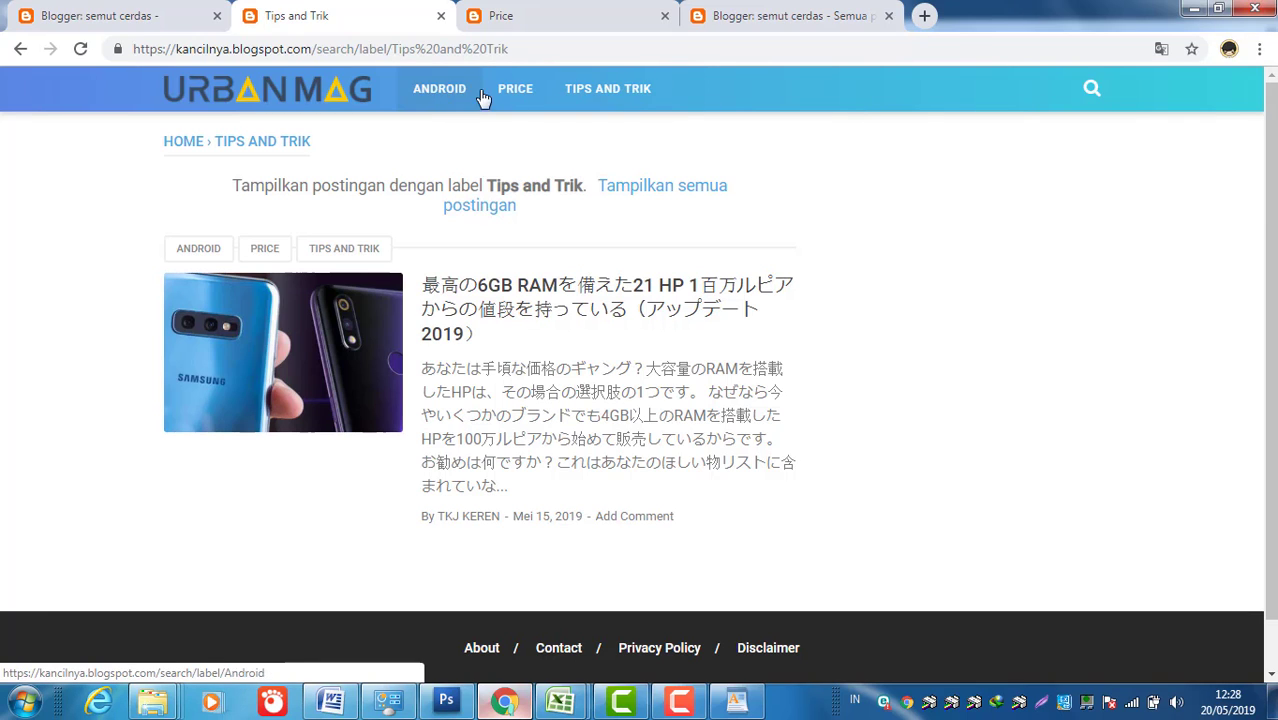
left_click(185, 150)
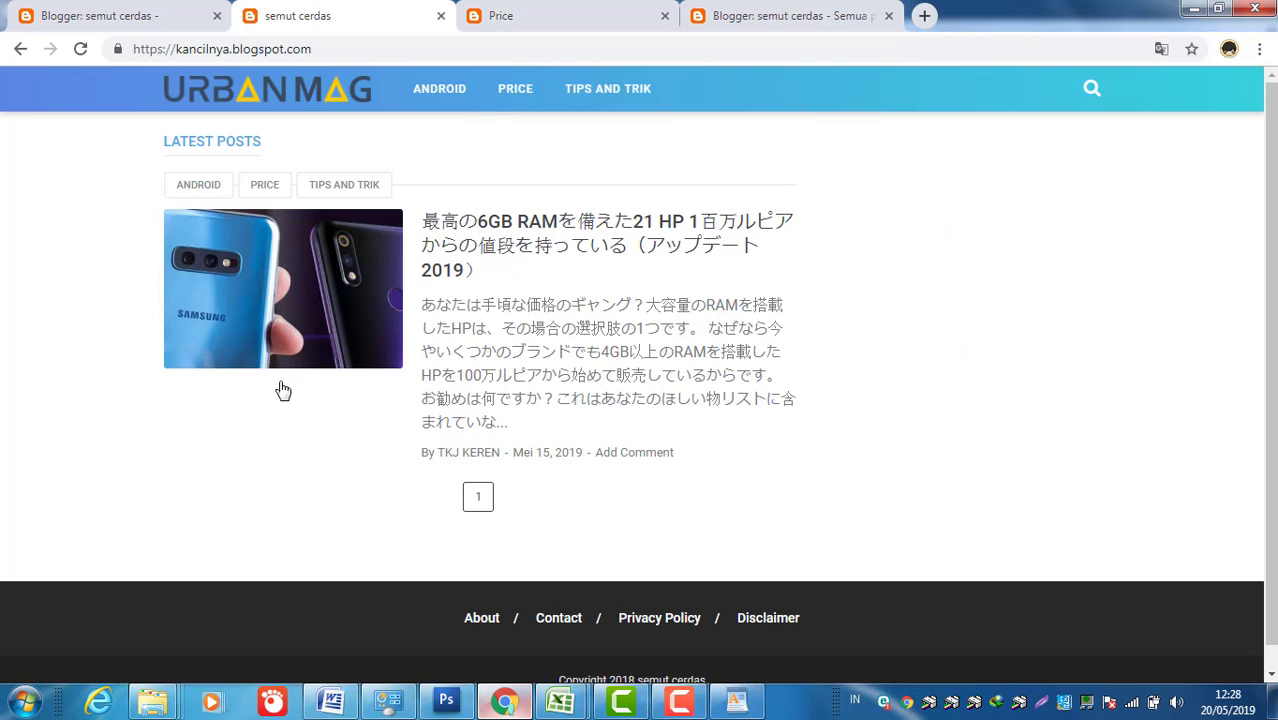
Step: Close the live blog, outdated Price and post list tabs, keeping only the theme editor open
left_click(440, 17)
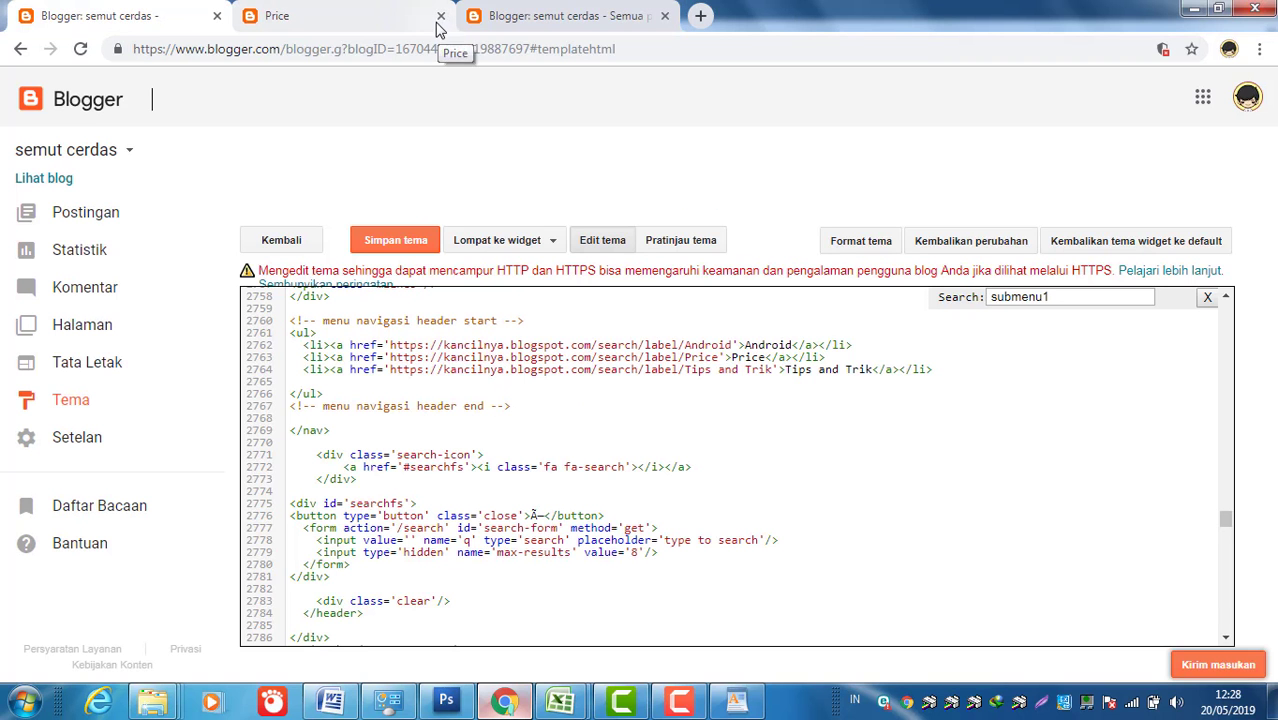
left_click(418, 21)
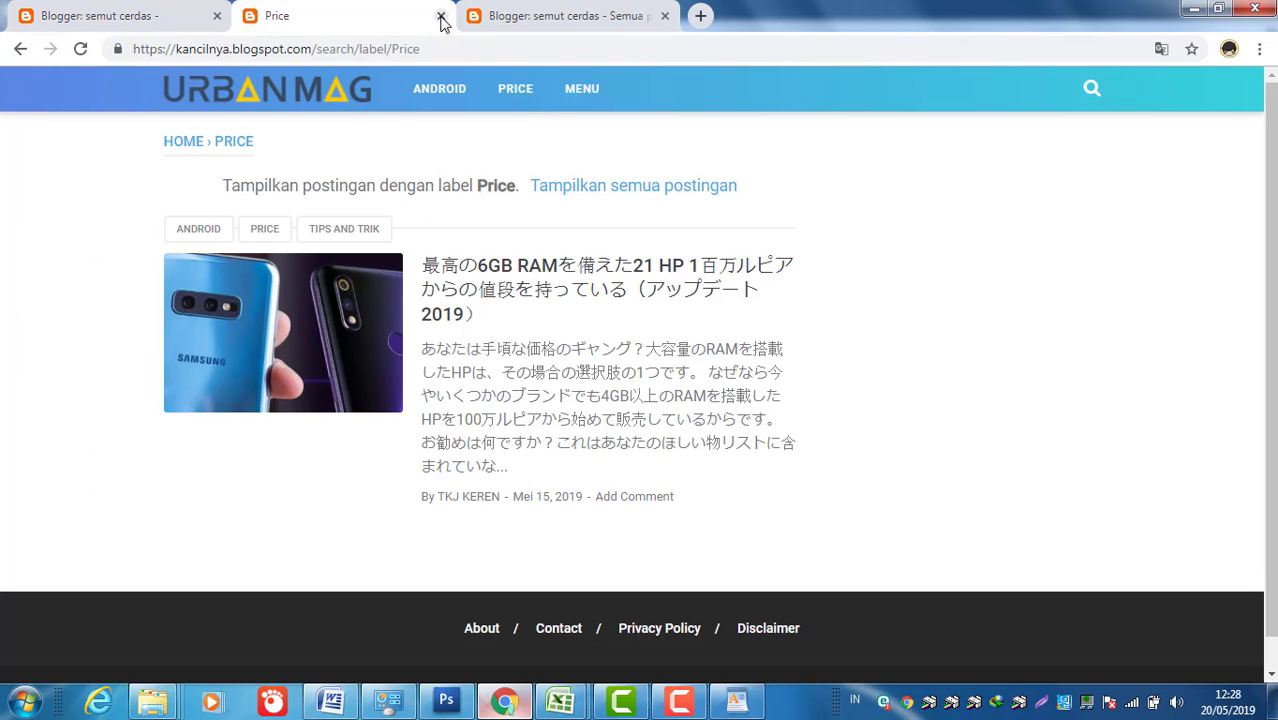
left_click(440, 16)
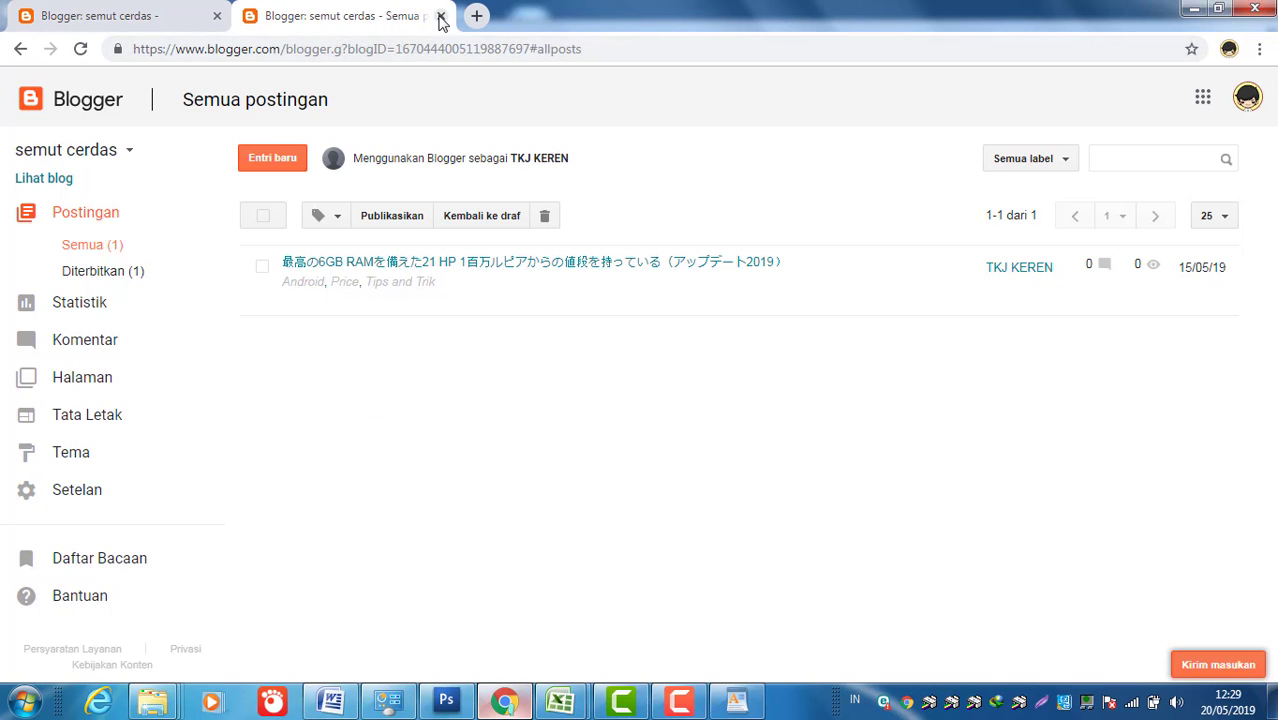
left_click(440, 16)
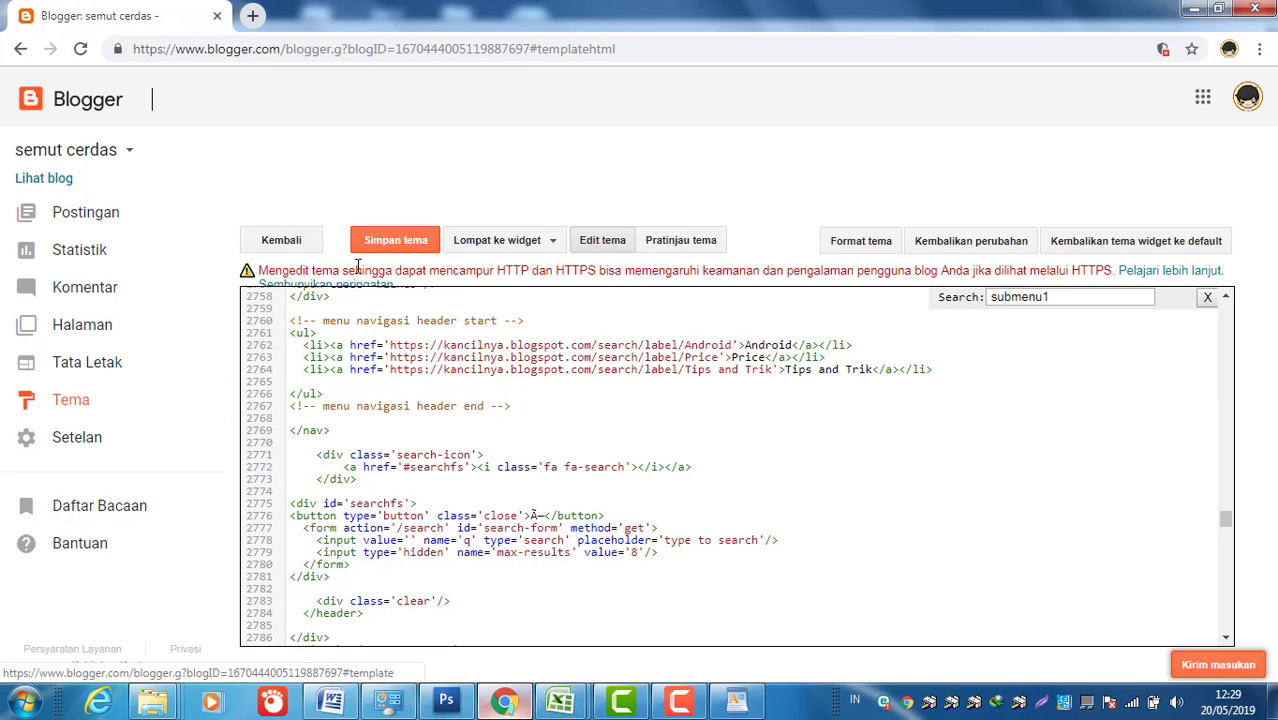
Step: Open the blog's layout page and reload it to load the VioMagz v.2.7.5 layout
left_click(100, 372)
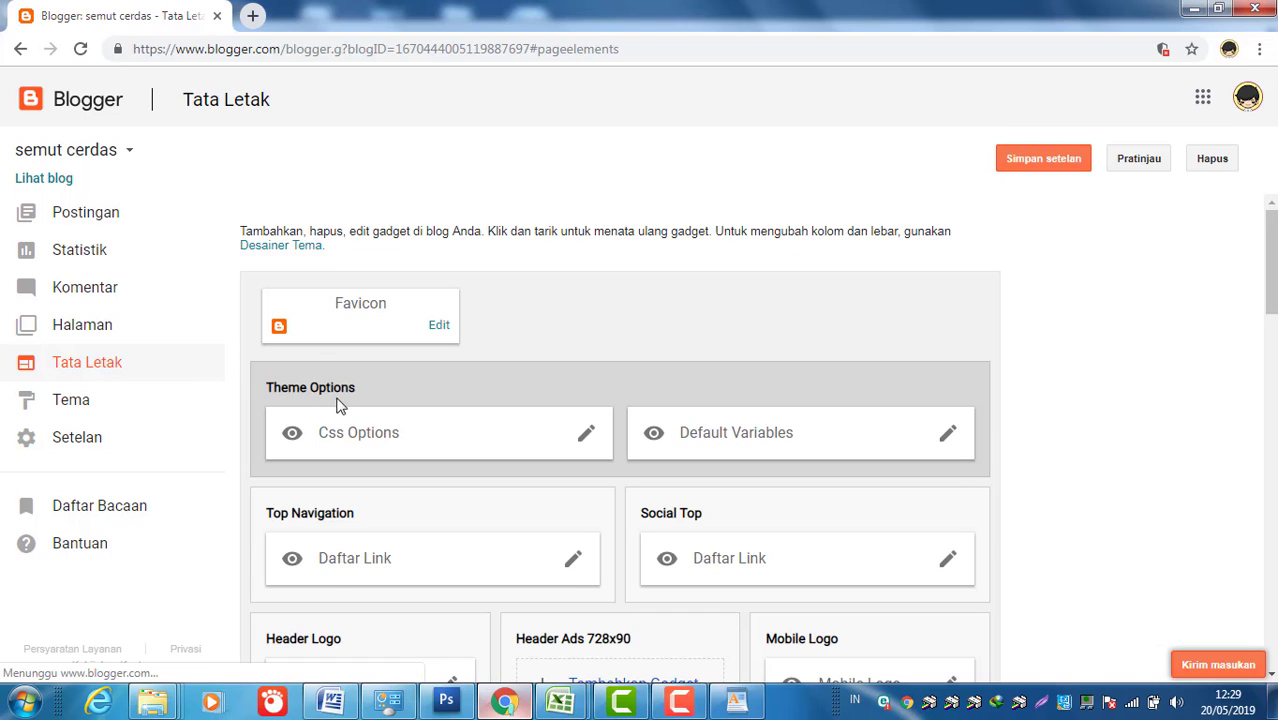
left_click(82, 52)
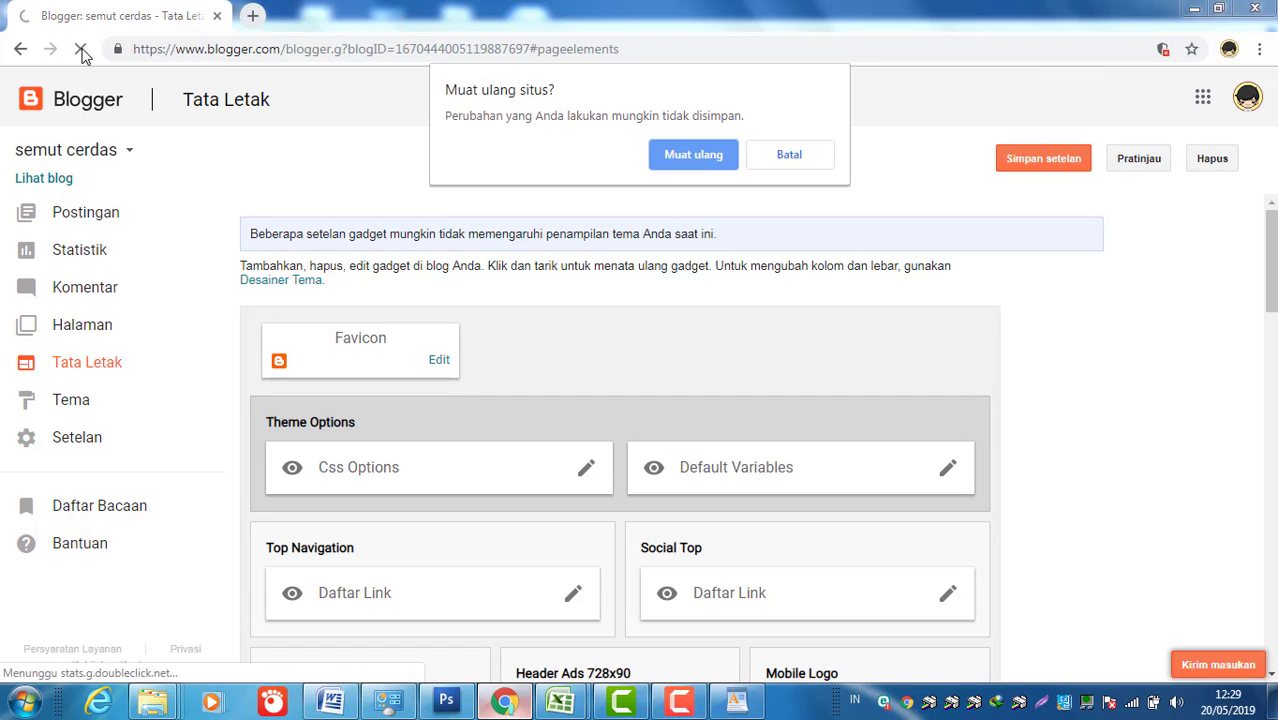
left_click(704, 154)
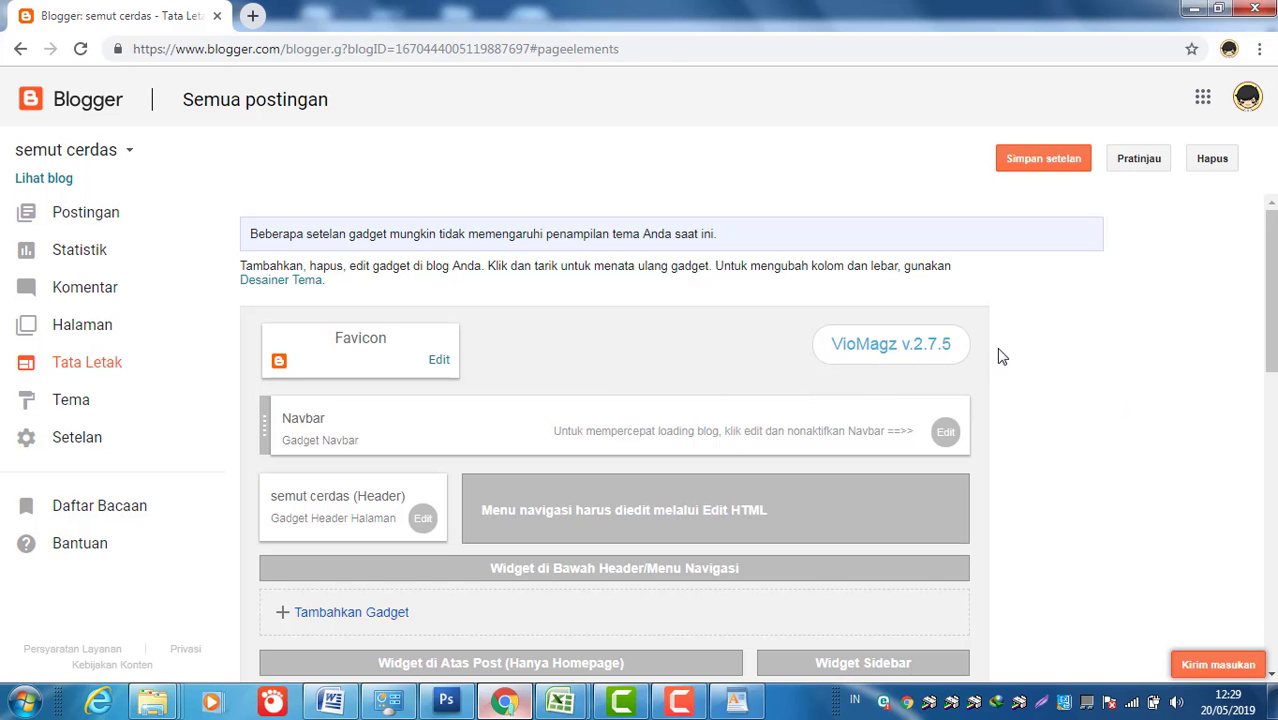
Step: Add a Label gadget displayed as Cloud to the Widget Sidebar (Sticky) section and save the layout
left_click_drag(1270, 285, 1270, 429)
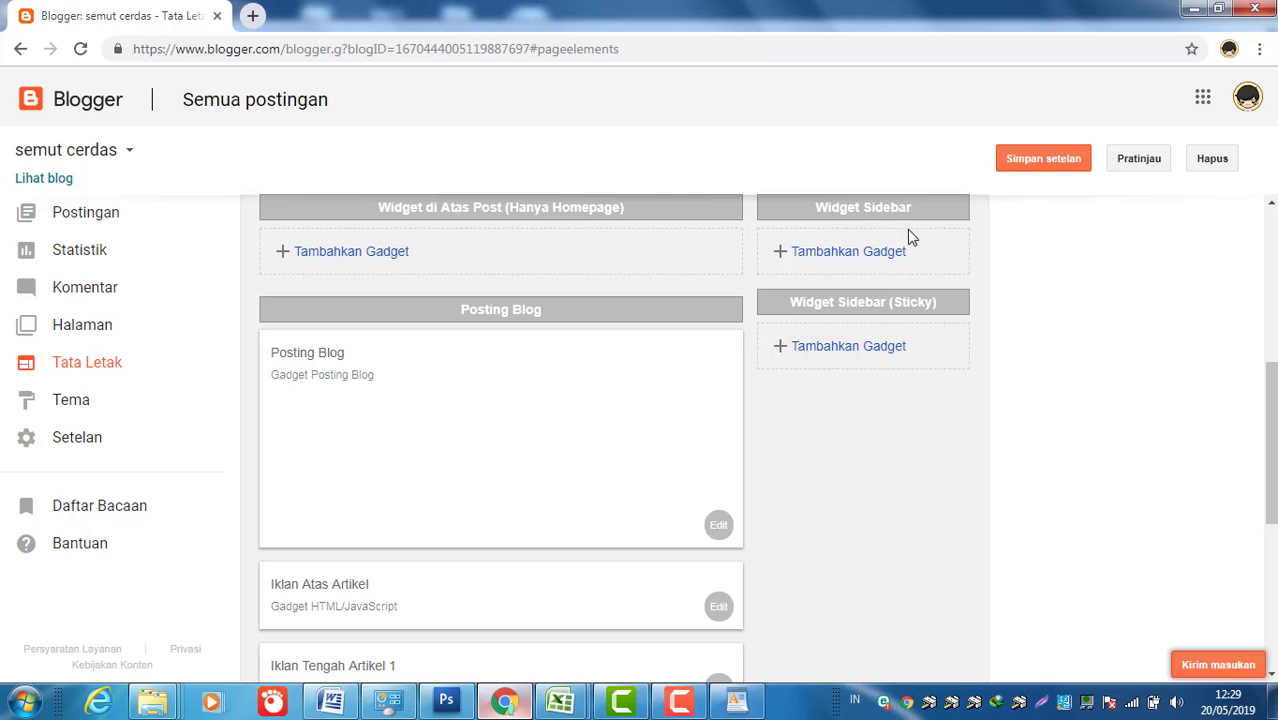
left_click(845, 350)
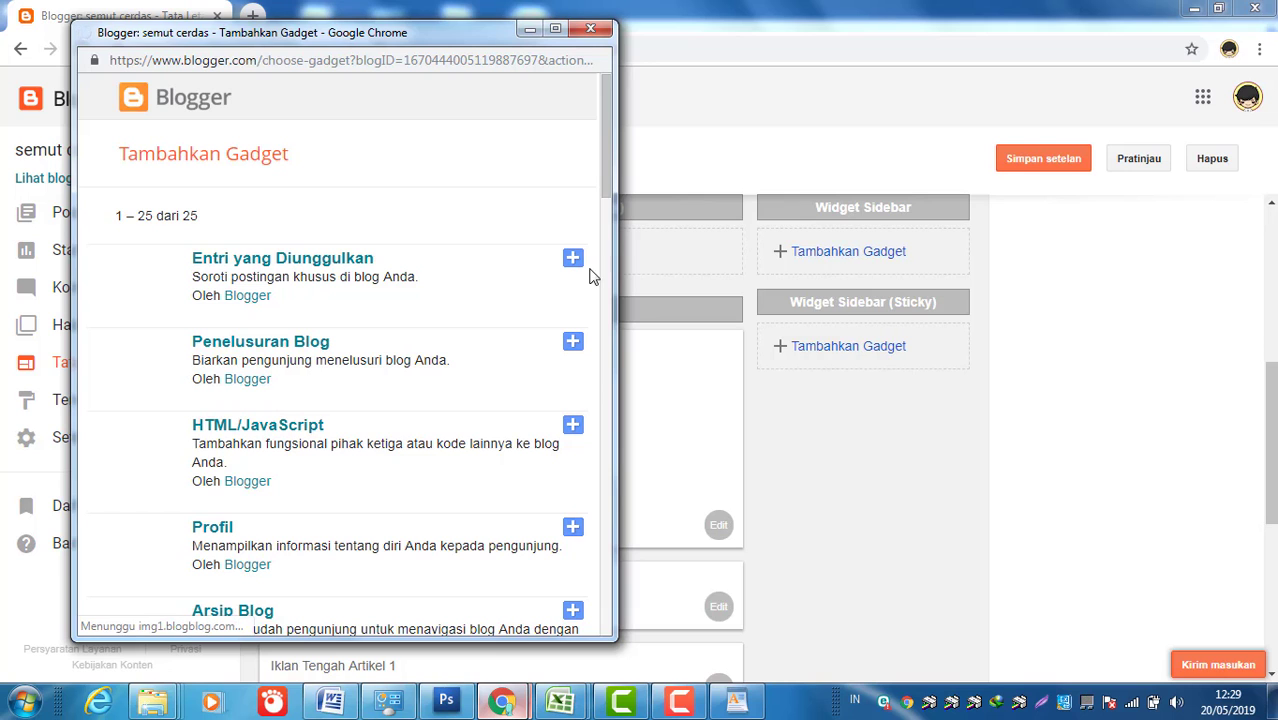
left_click_drag(611, 181, 609, 264)
scroll(257, 397, "down", 3)
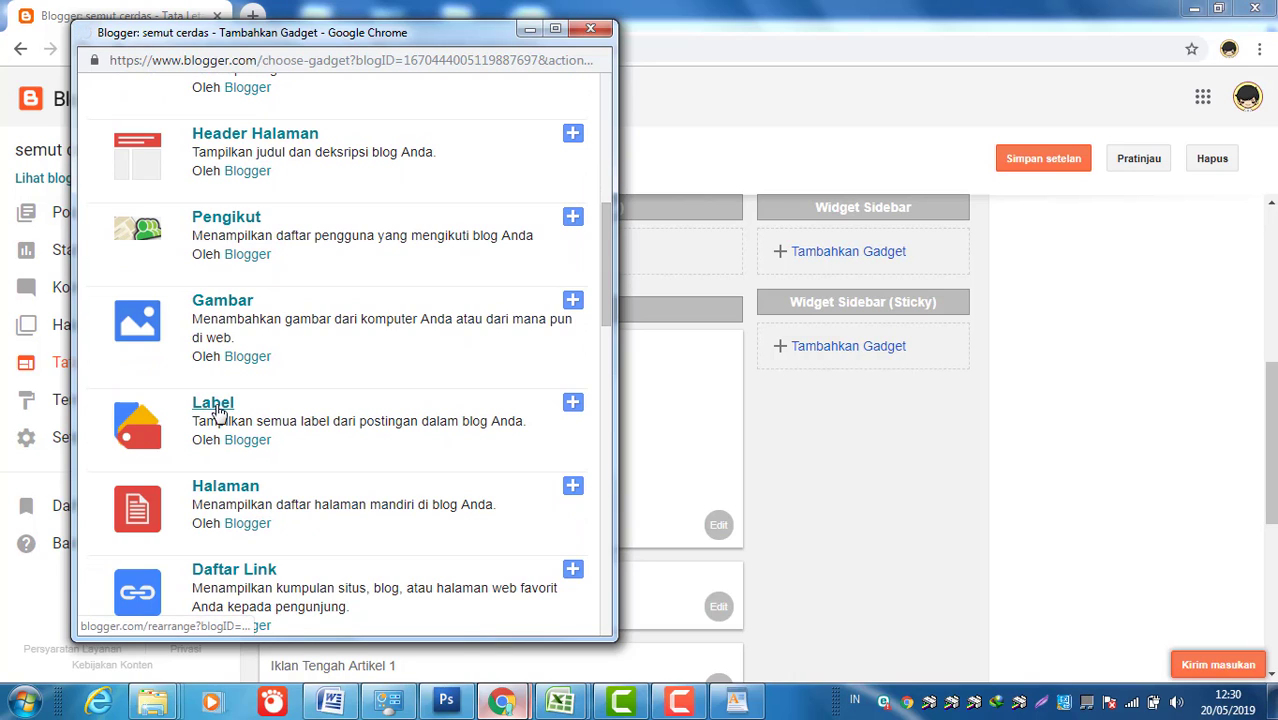
left_click(216, 404)
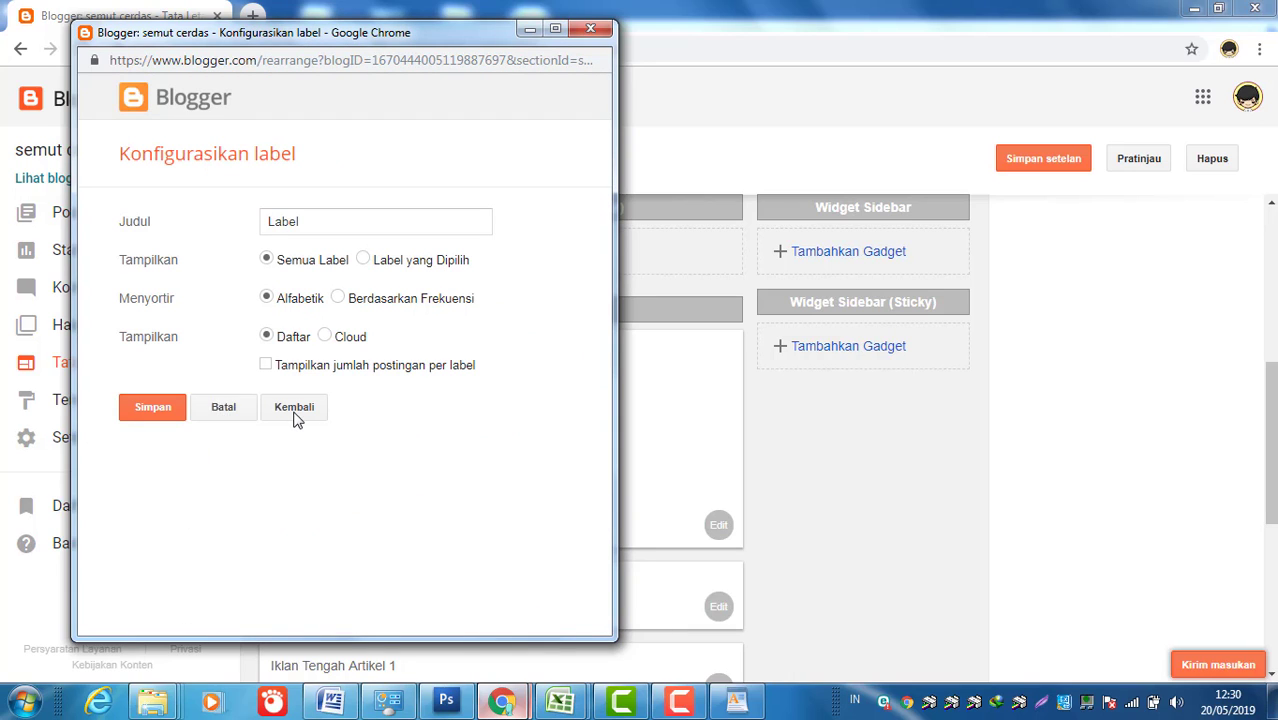
left_click(325, 337)
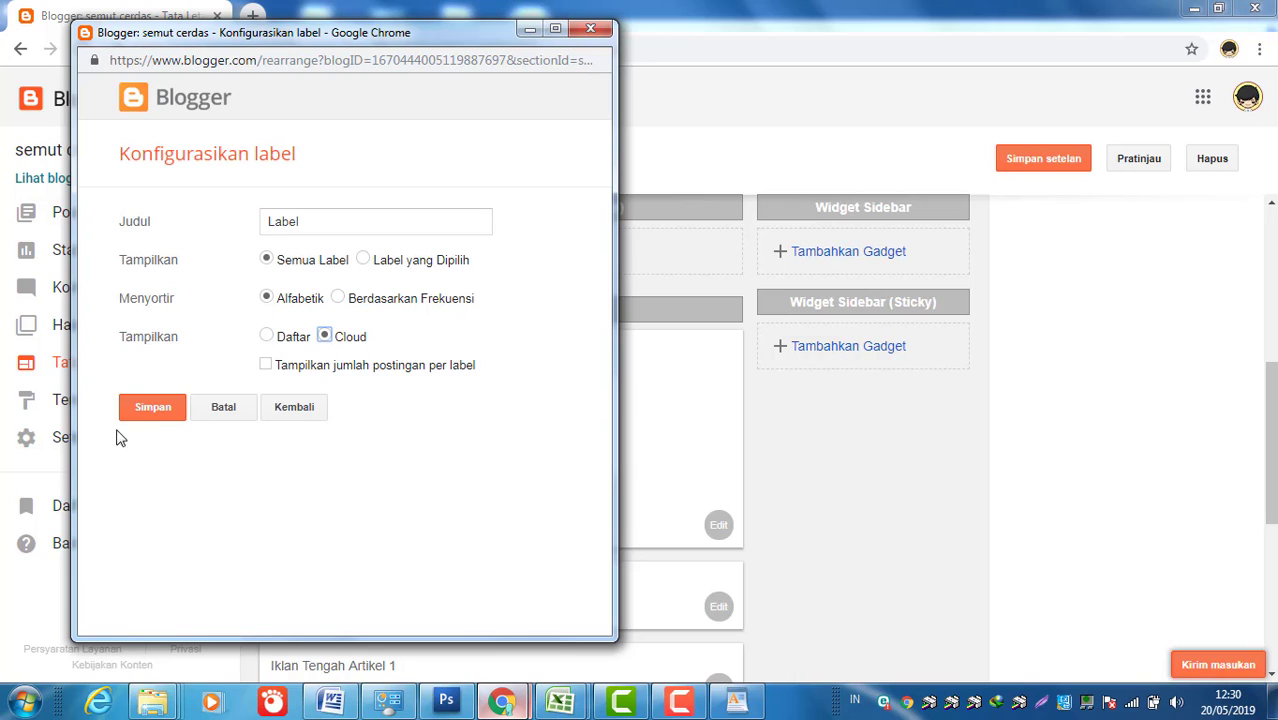
left_click(152, 408)
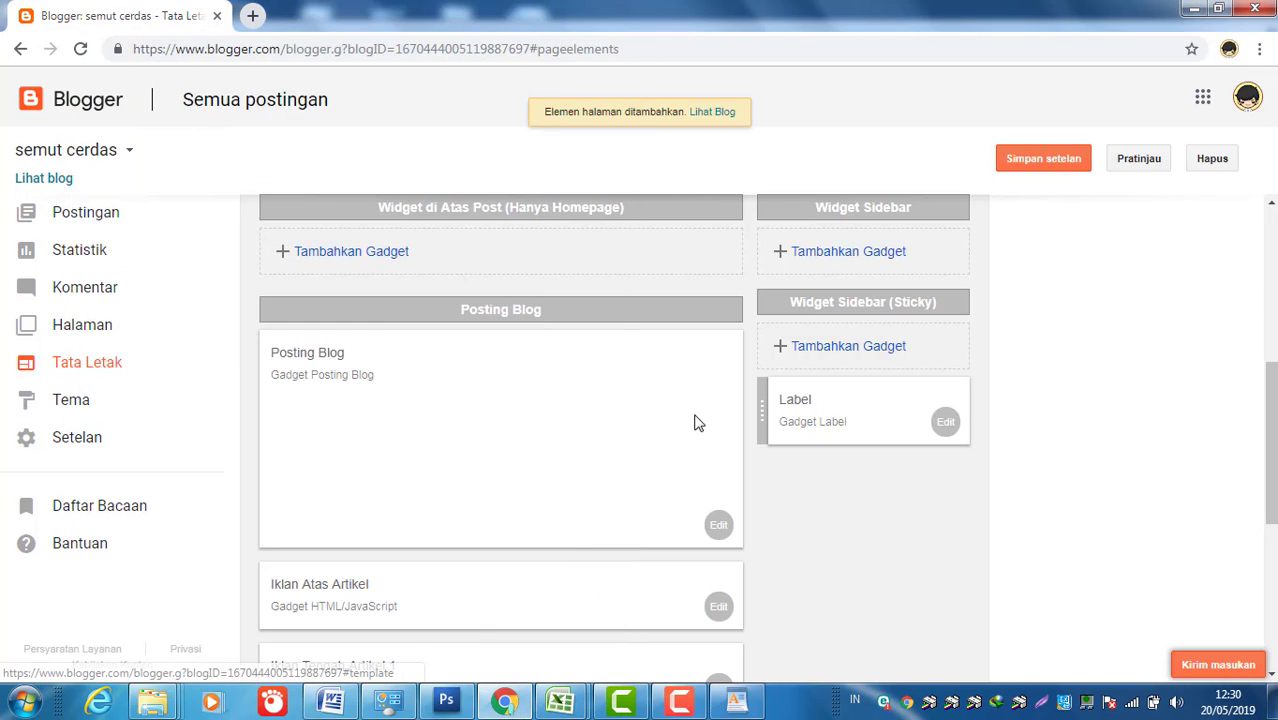
left_click(1030, 168)
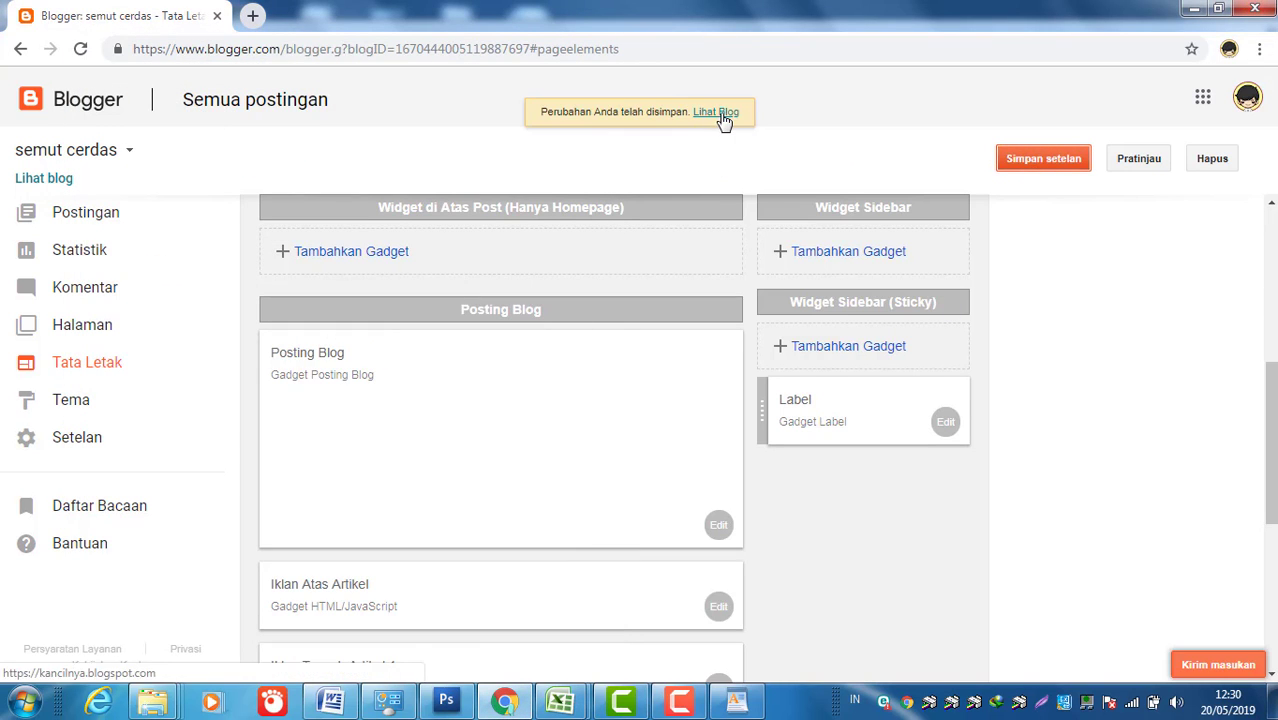
Step: Check the Label widget in the live blog's sidebar and return to the layout page
left_click(712, 114)
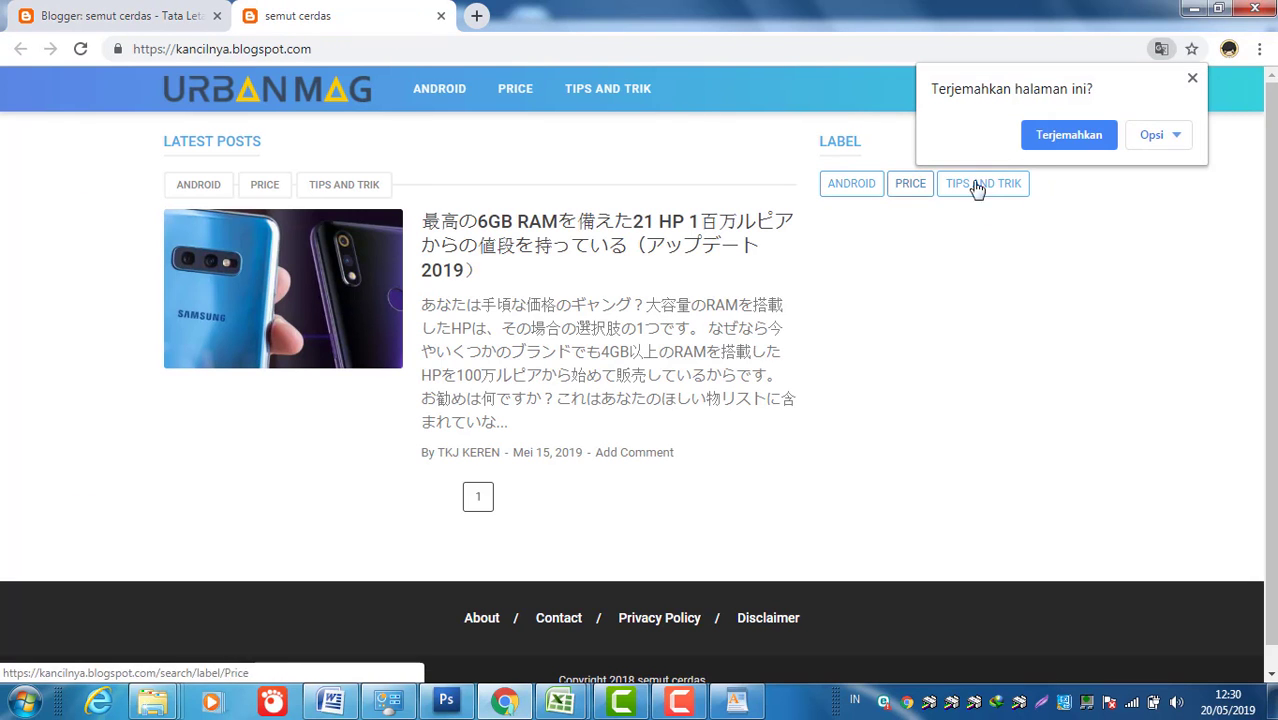
left_click(1192, 78)
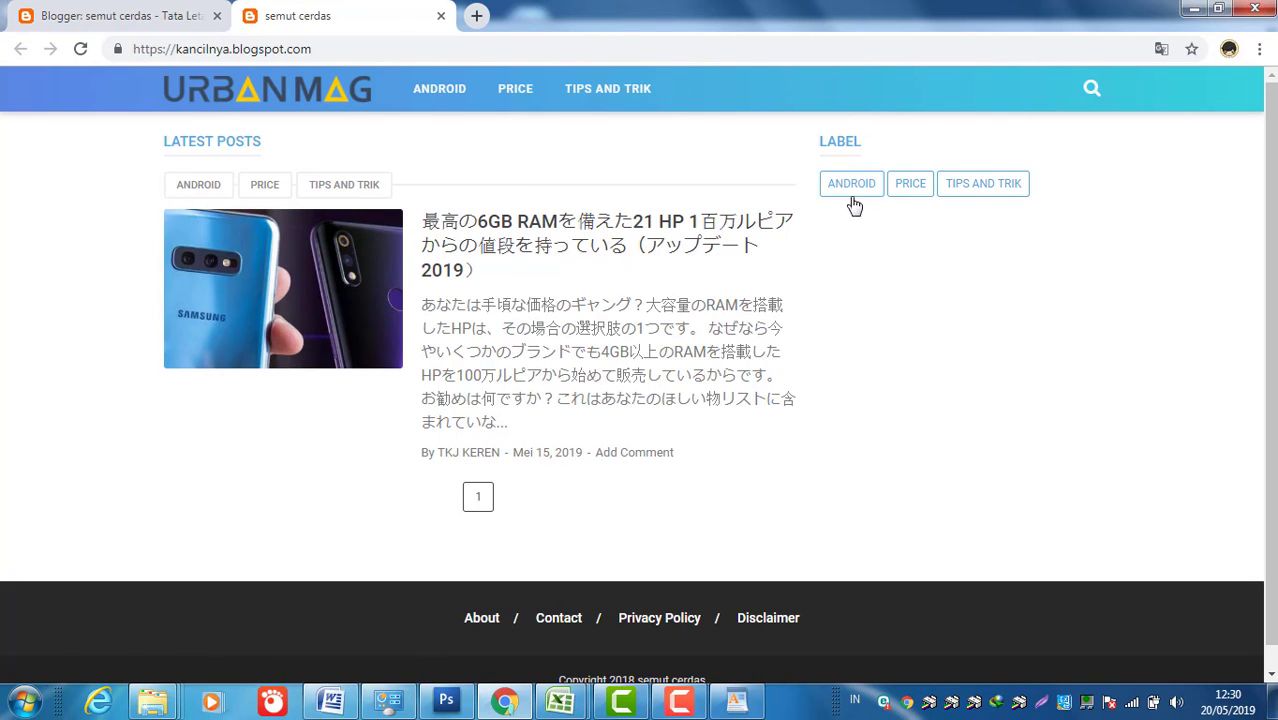
left_click(165, 21)
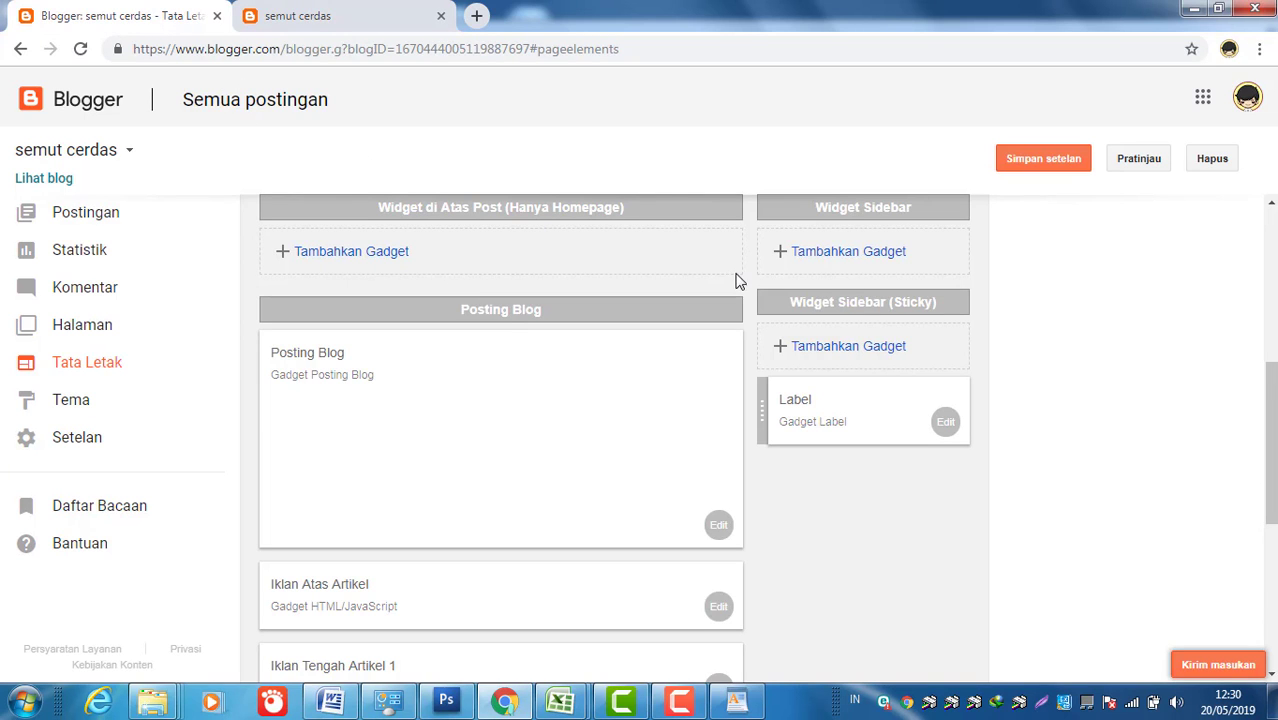
Step: Add a Postingan Populer gadget to Widget Sidebar (Sticky), covering Semua visits with up to 5 entries, and save the layout
left_click(874, 350)
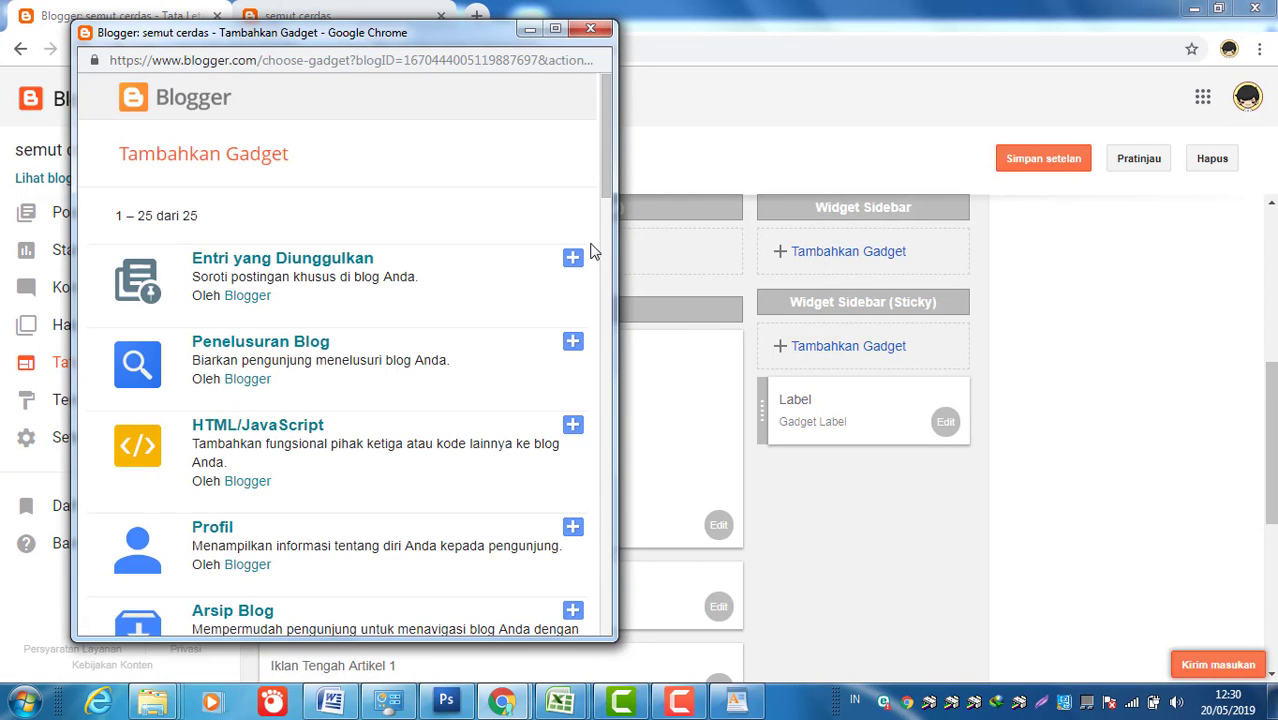
left_click_drag(603, 187, 612, 337)
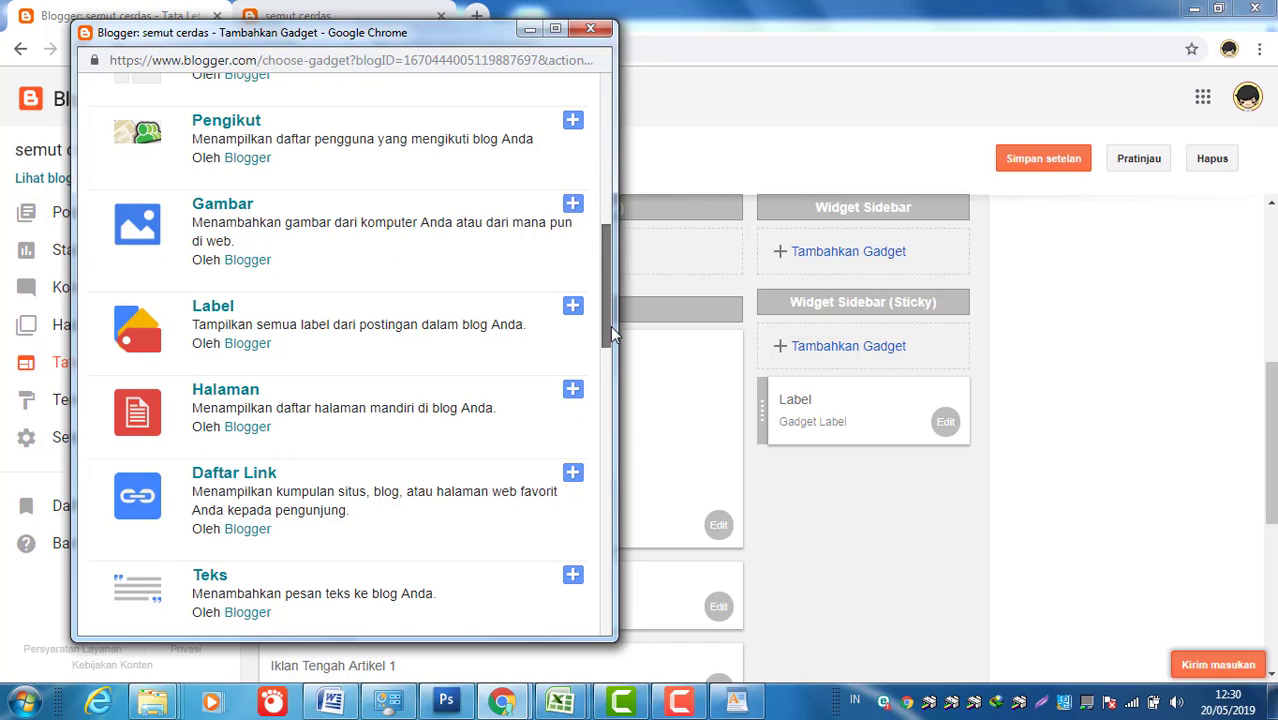
left_click_drag(612, 337, 612, 374)
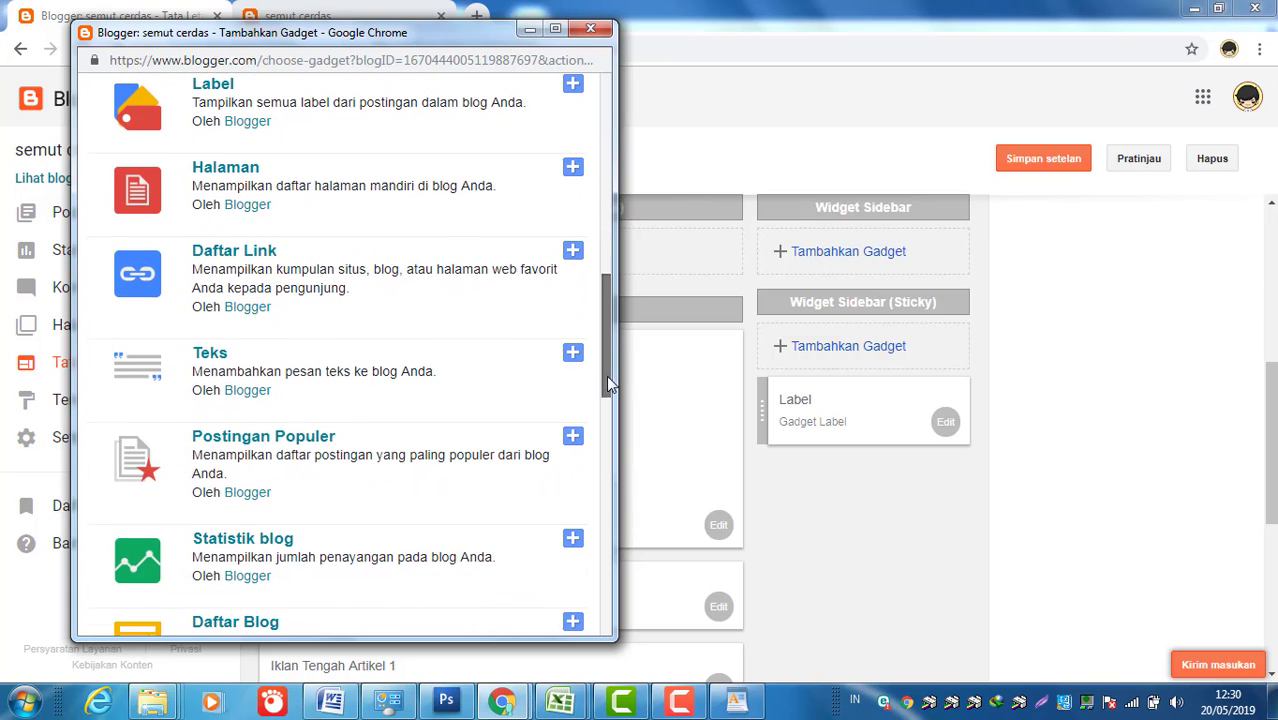
left_click(293, 447)
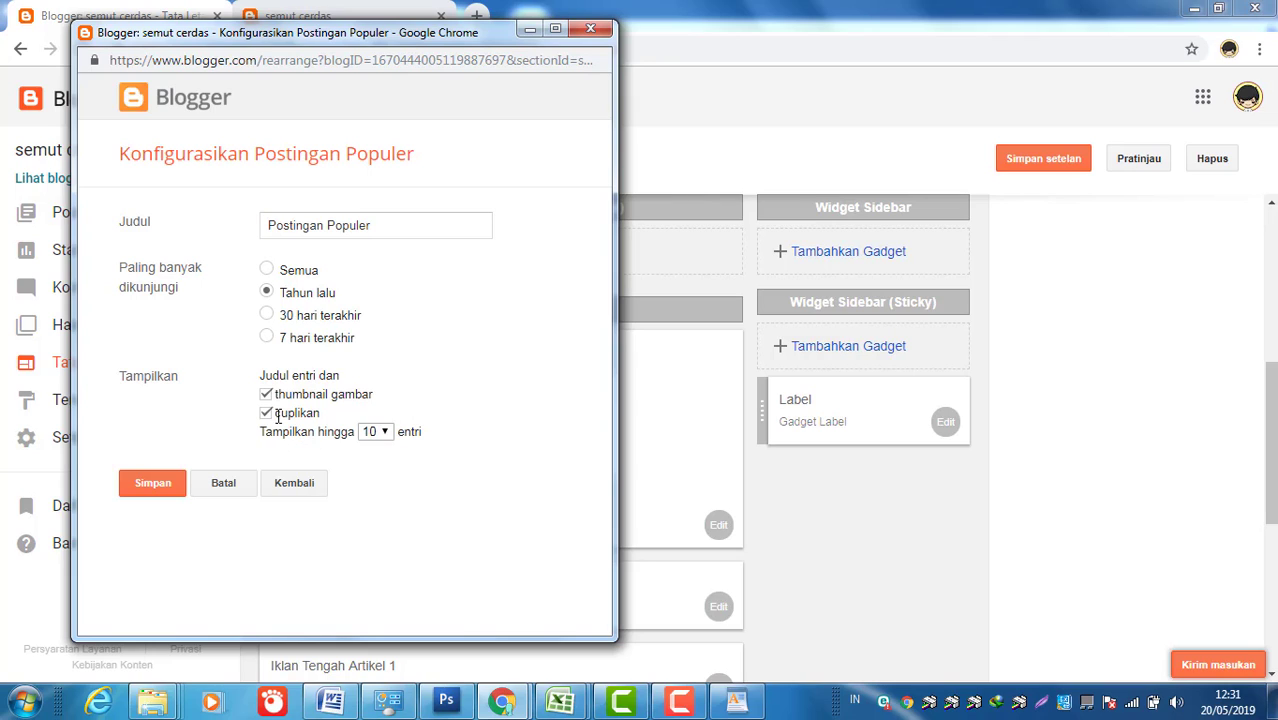
left_click(266, 270)
left_click(386, 434)
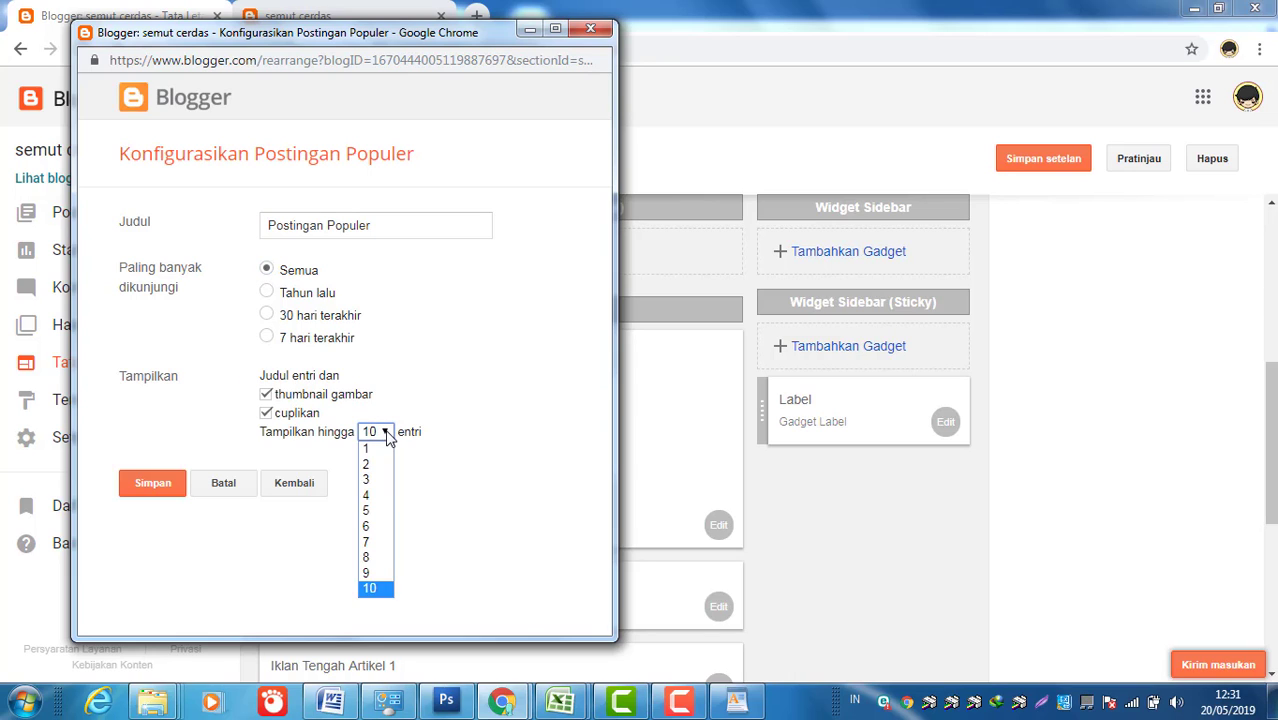
left_click(376, 512)
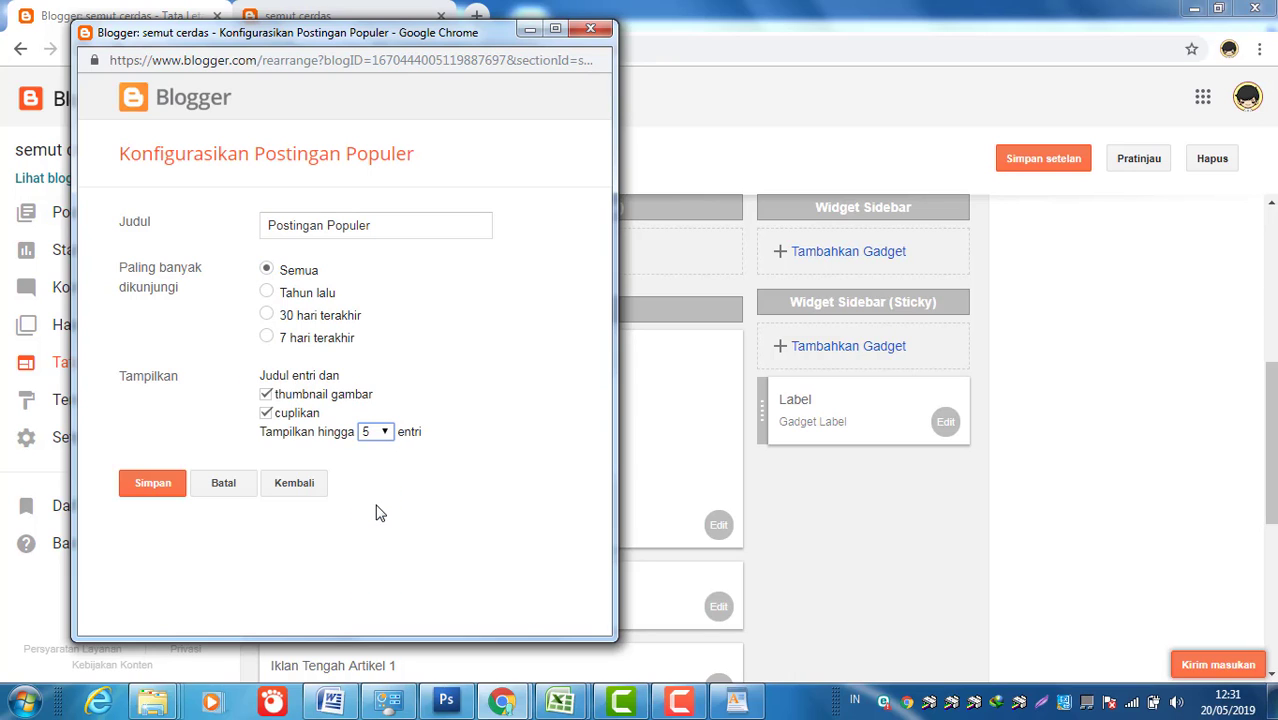
left_click(154, 484)
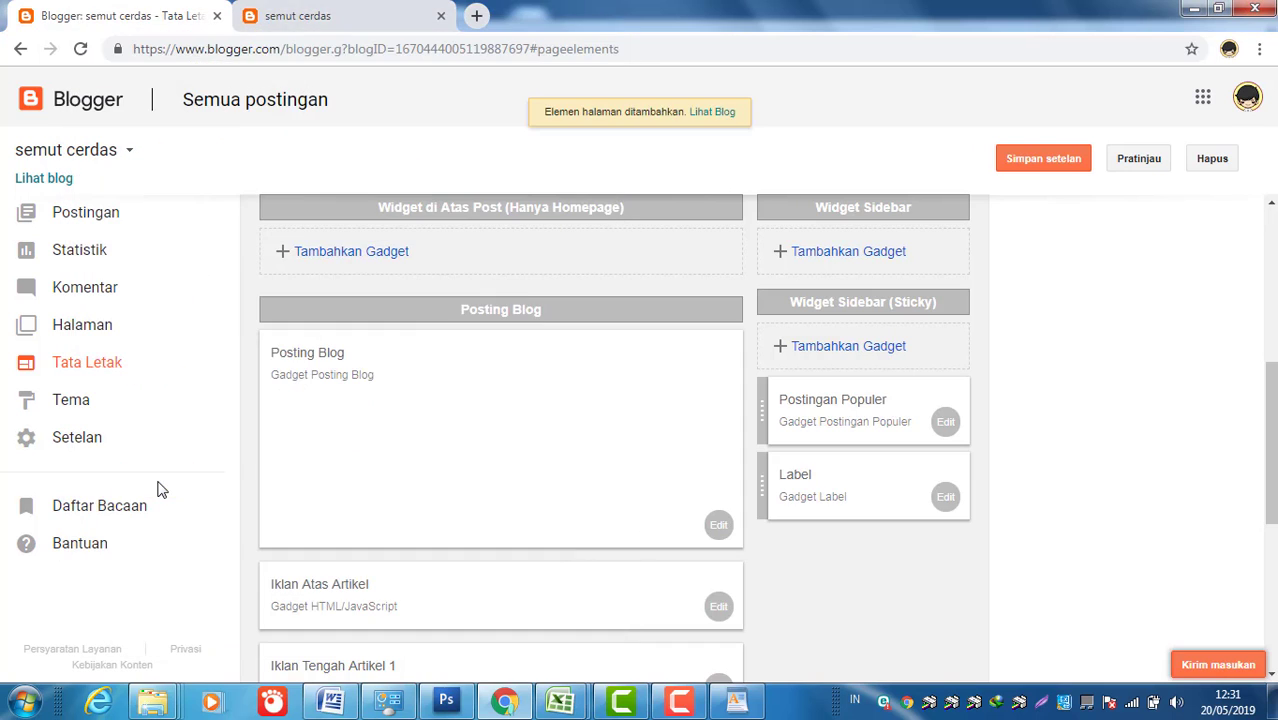
left_click(1038, 166)
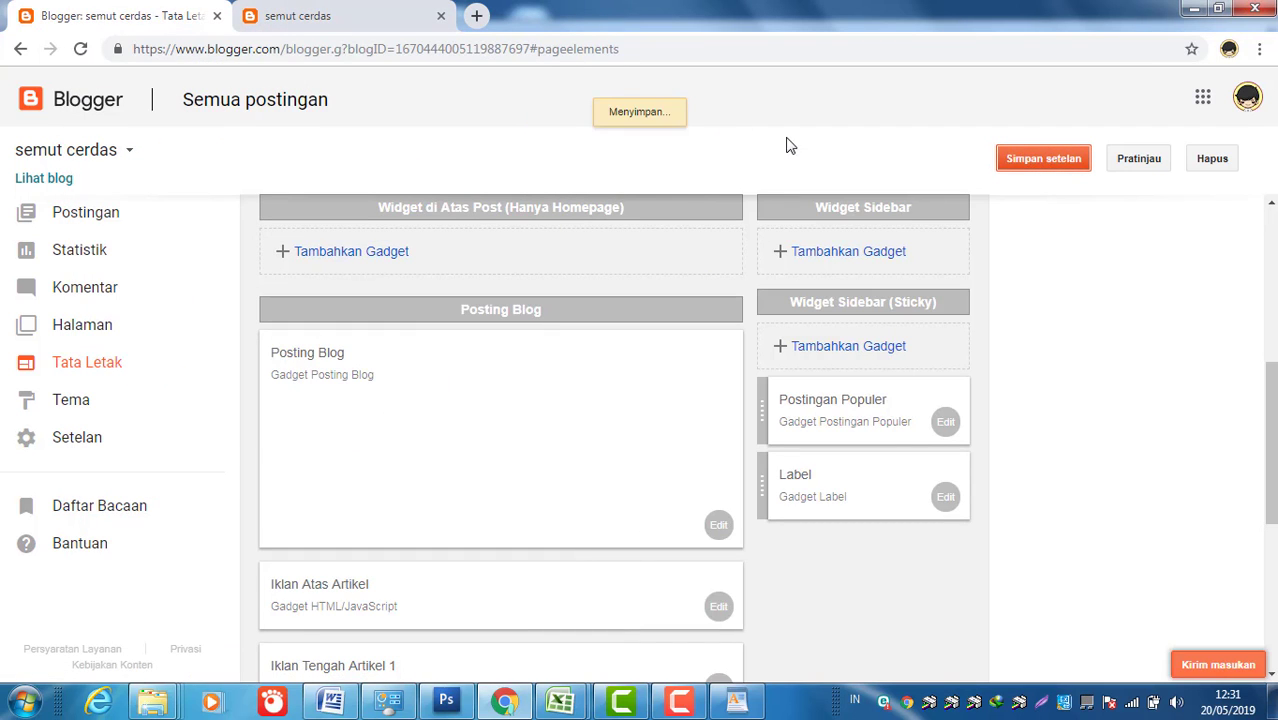
Step: Check the Postingan Populer widget on the live blog and compare it with the post's view count in the post list
left_click(729, 116)
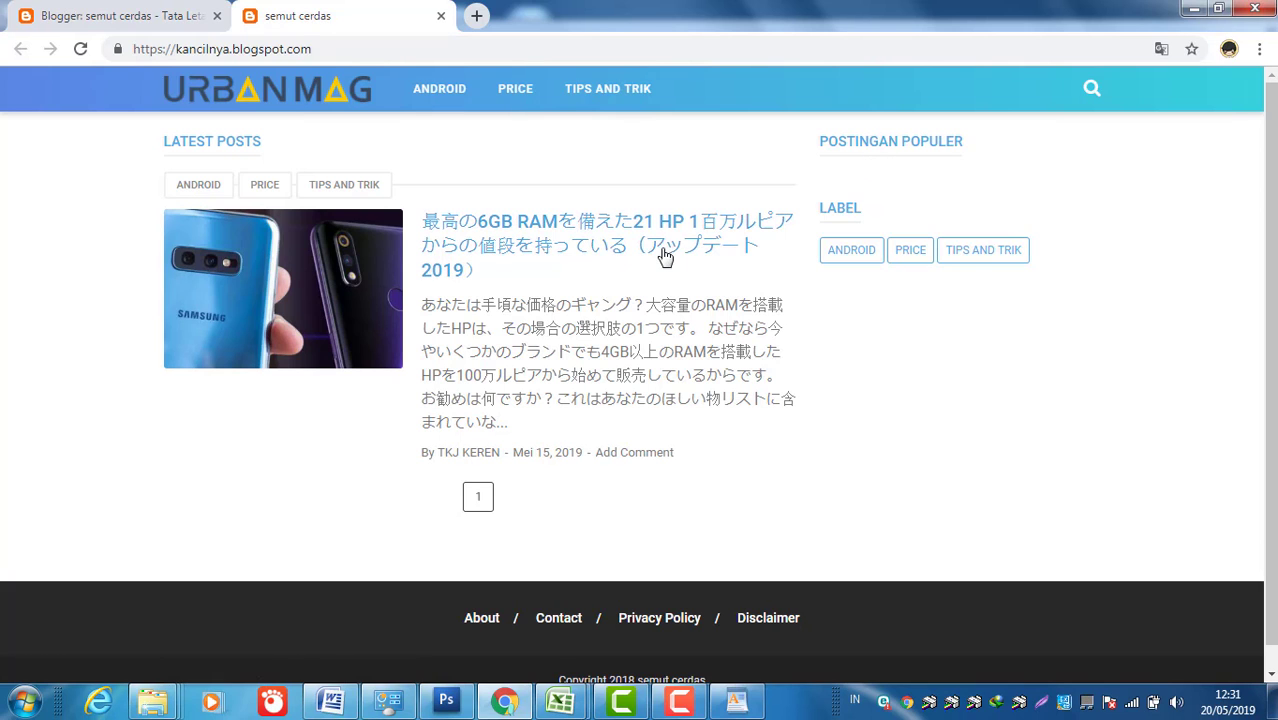
left_click(168, 12)
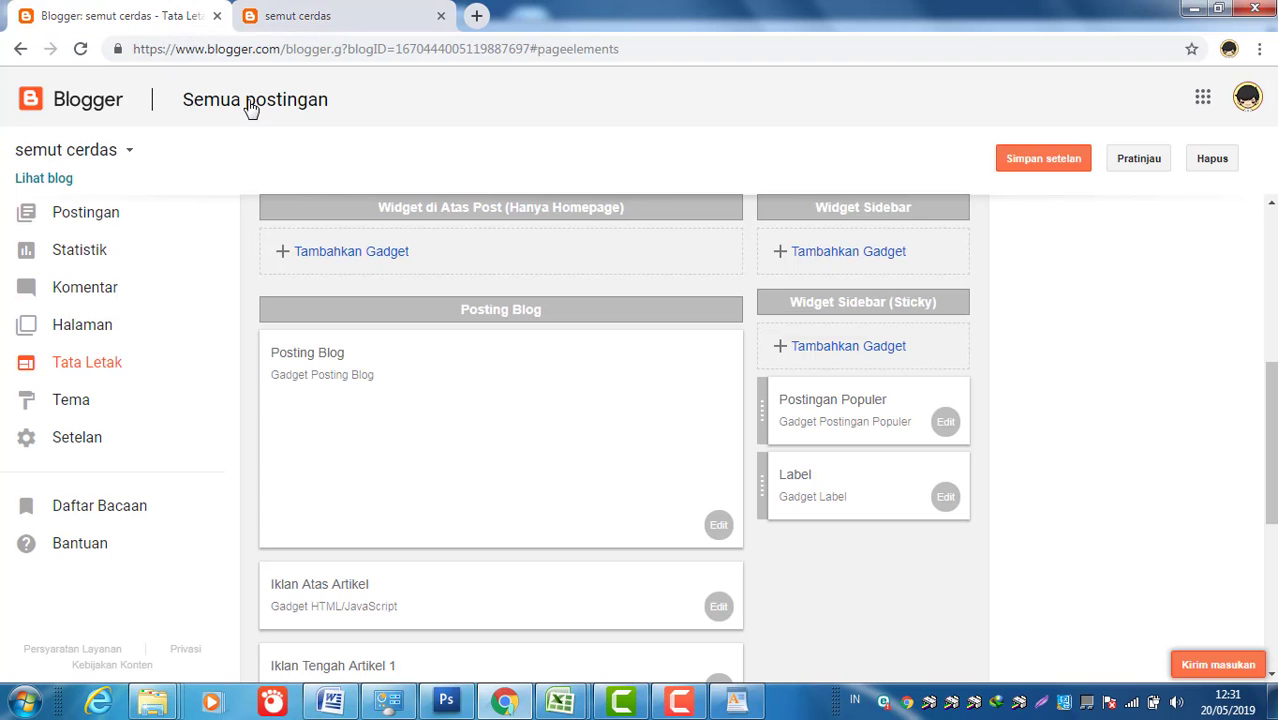
left_click(95, 218)
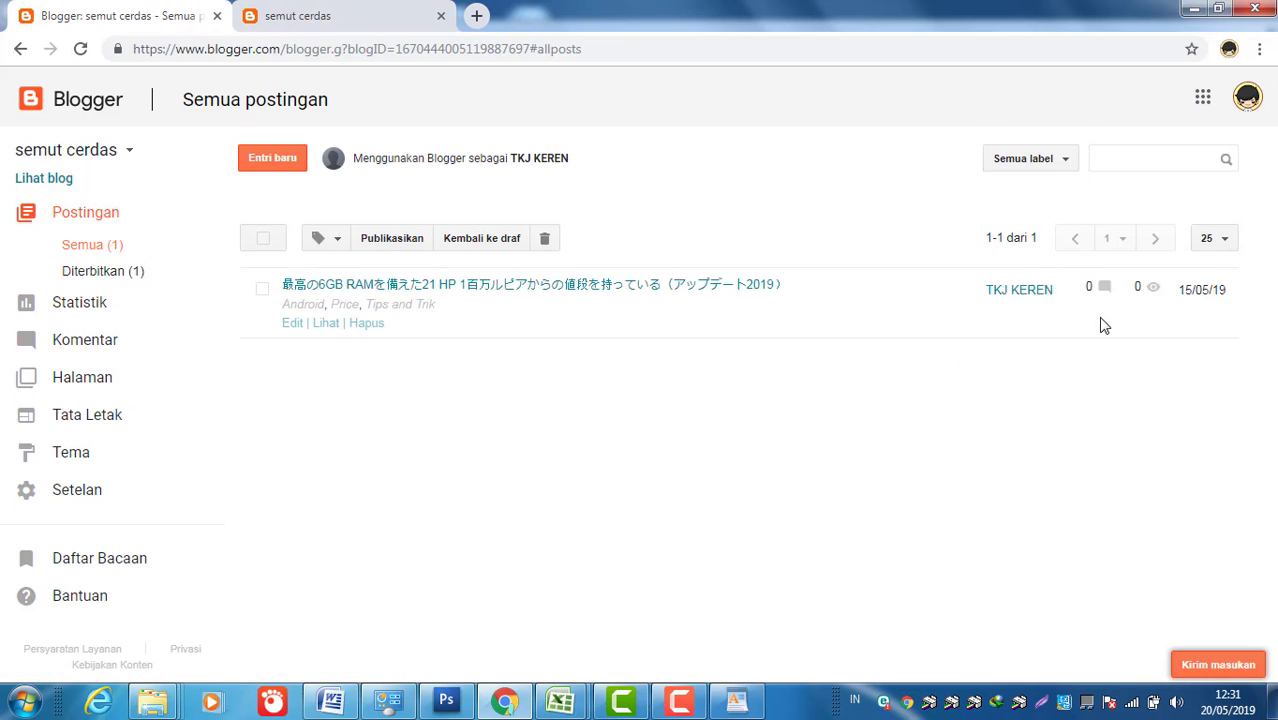
left_click(376, 20)
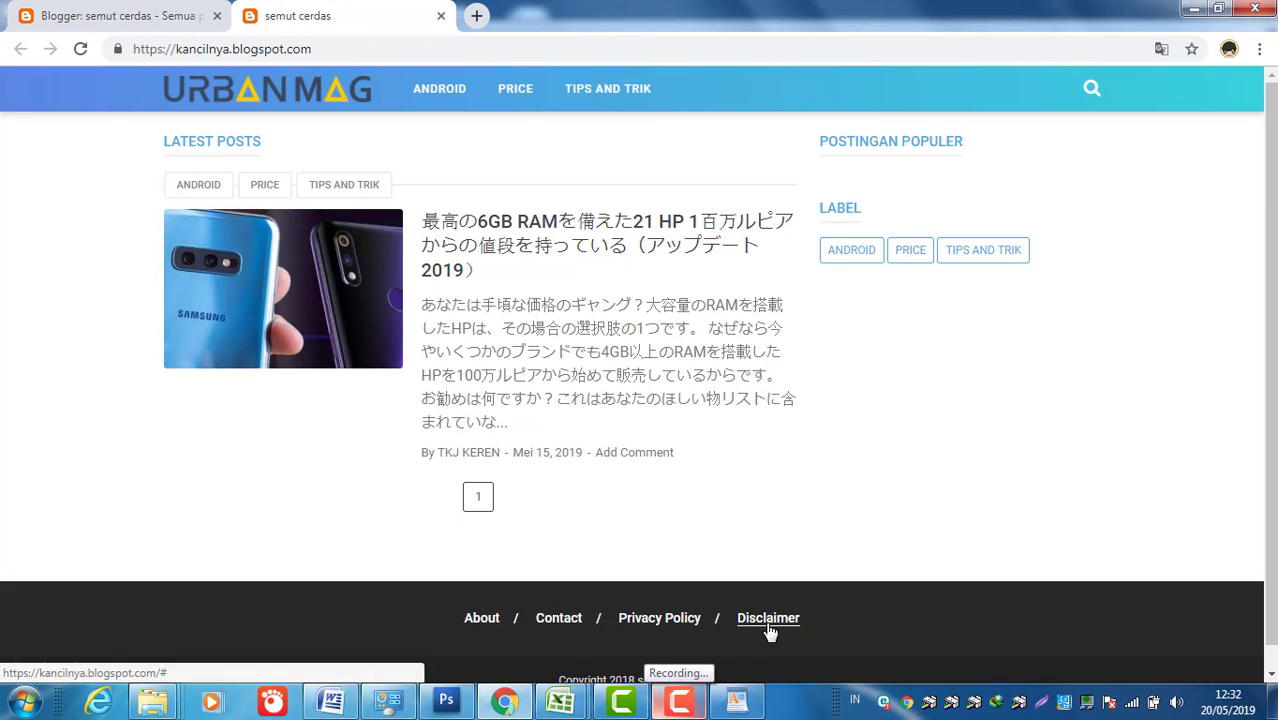
left_click(684, 701)
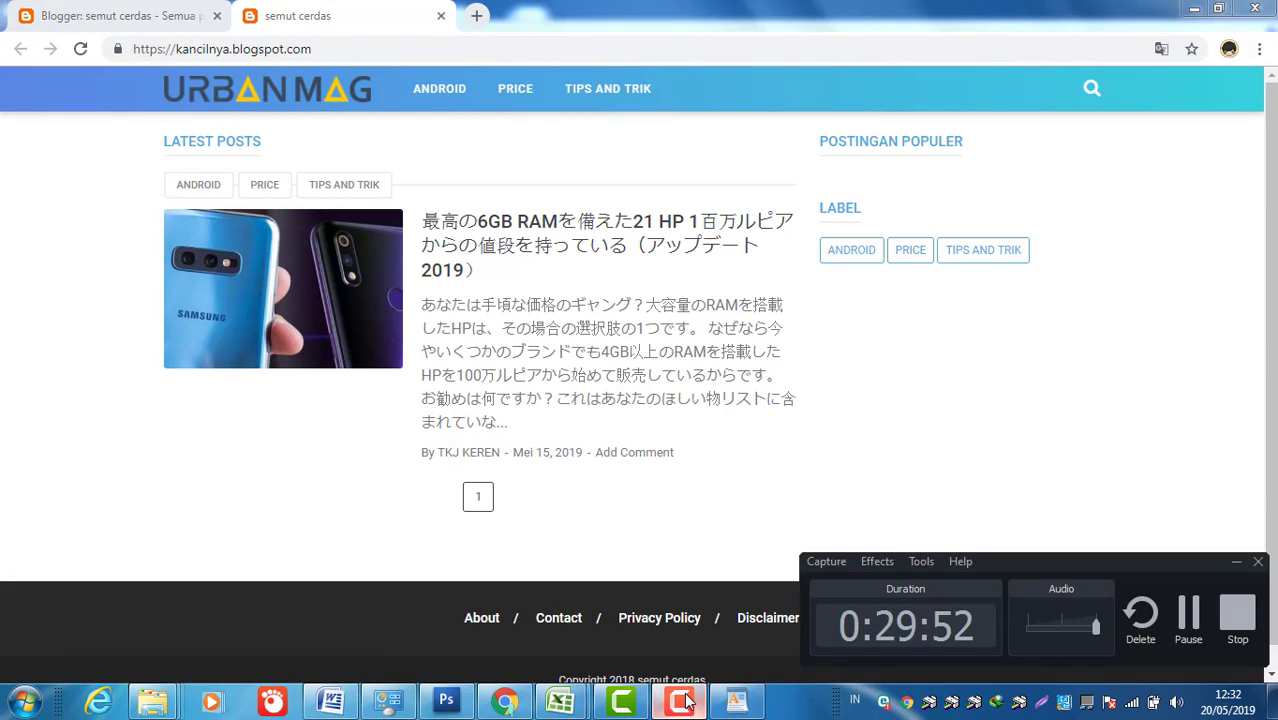